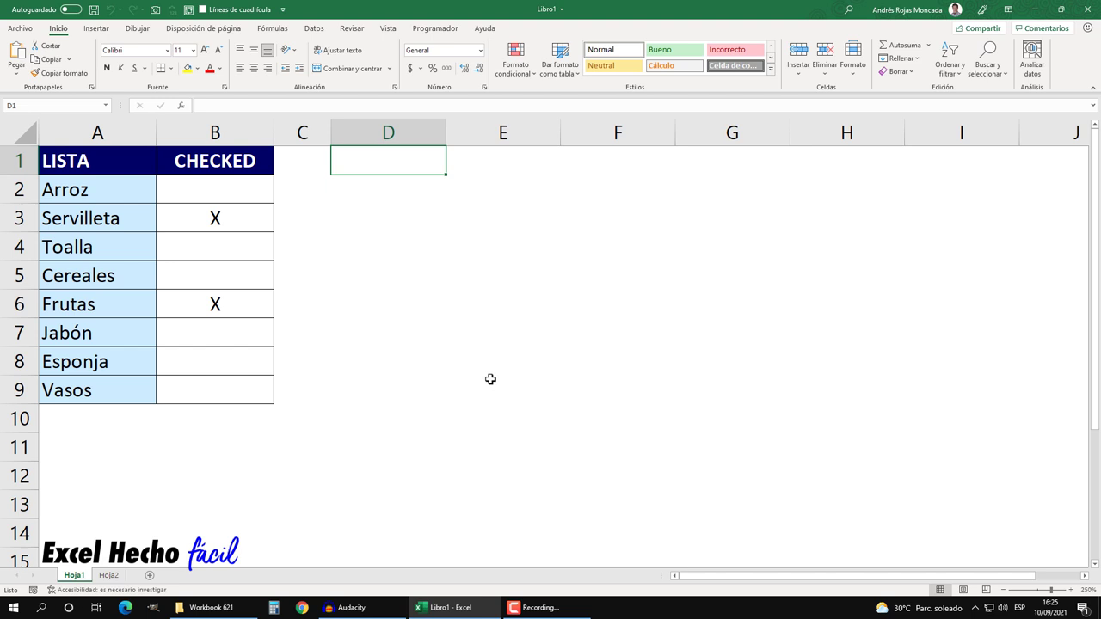
Review the LISTA and CHECKED columns on Hoja1, from the headers through row 9
mouse_move(135, 163)
mouse_down()
mouse_move(140, 323)
mouse_move(128, 393)
mouse_up()
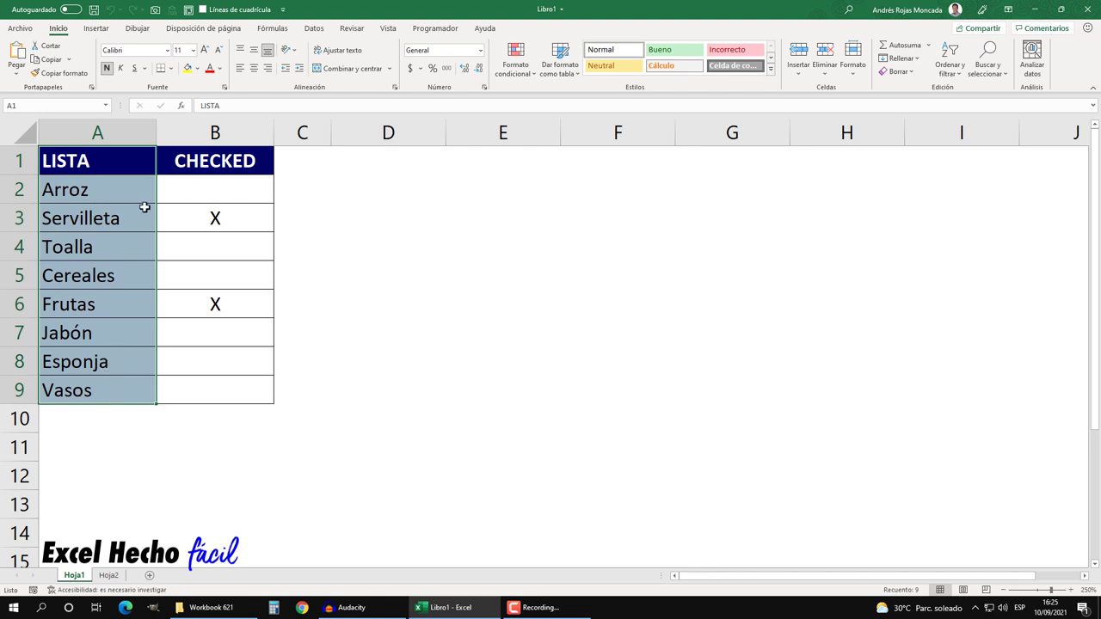
click(193, 164)
key(shift+Down)
key(shift+Down)
key(shift+Down)
key(shift+Down)
key(shift+Down)
key(shift+Down)
key(shift+Down)
key(shift+Down)
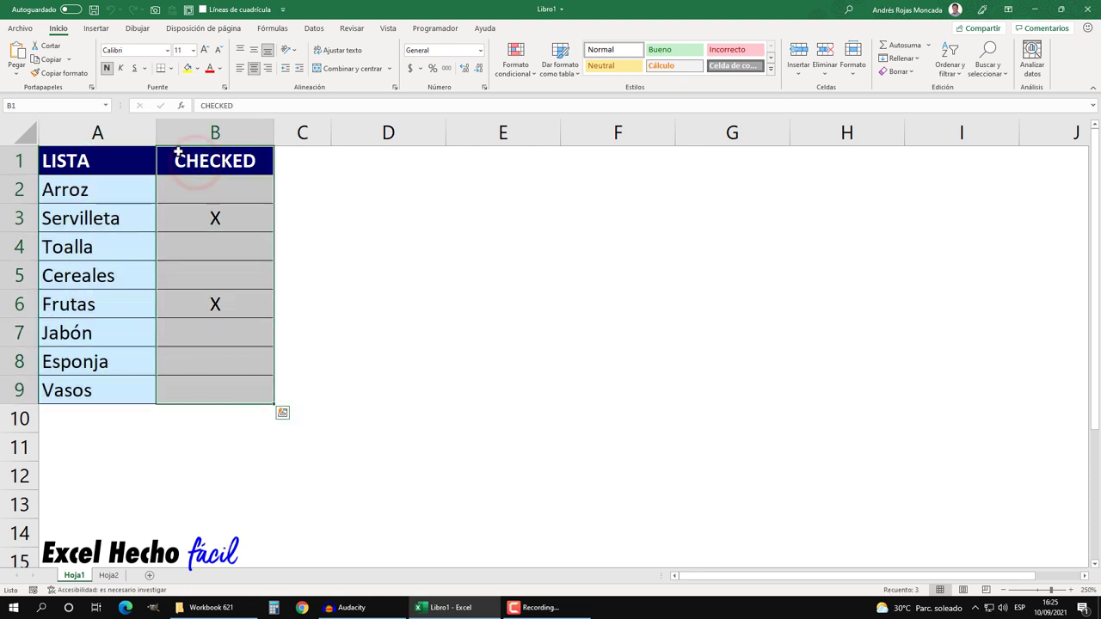
Examine which items of the Hoja1 list are marked with an X in the CHECKED column
click(250, 197)
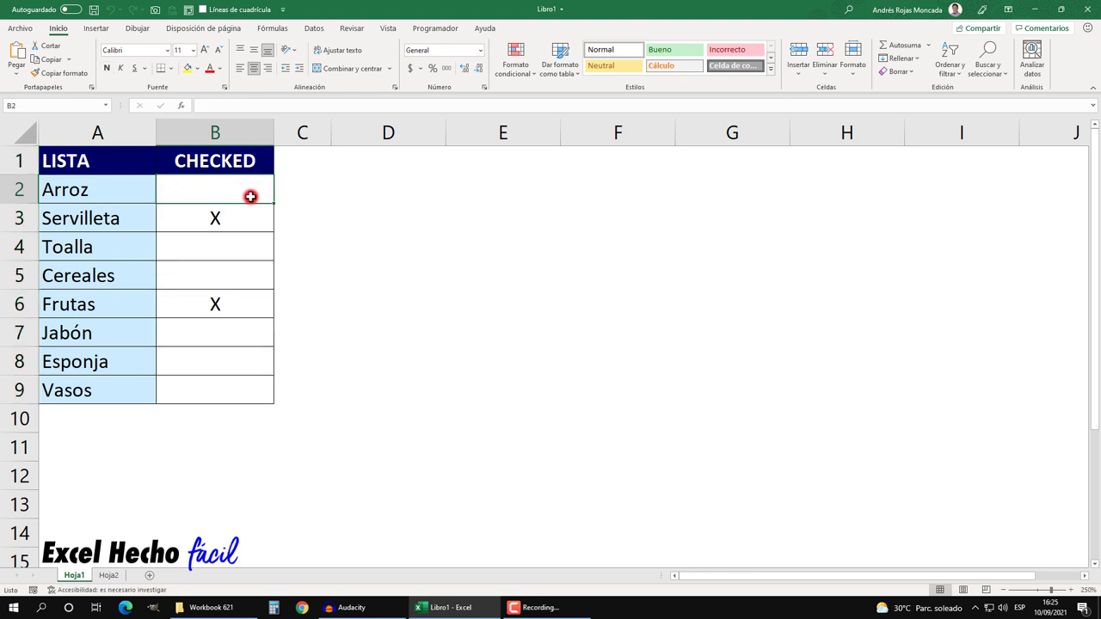
click(246, 217)
click(79, 218)
click(191, 217)
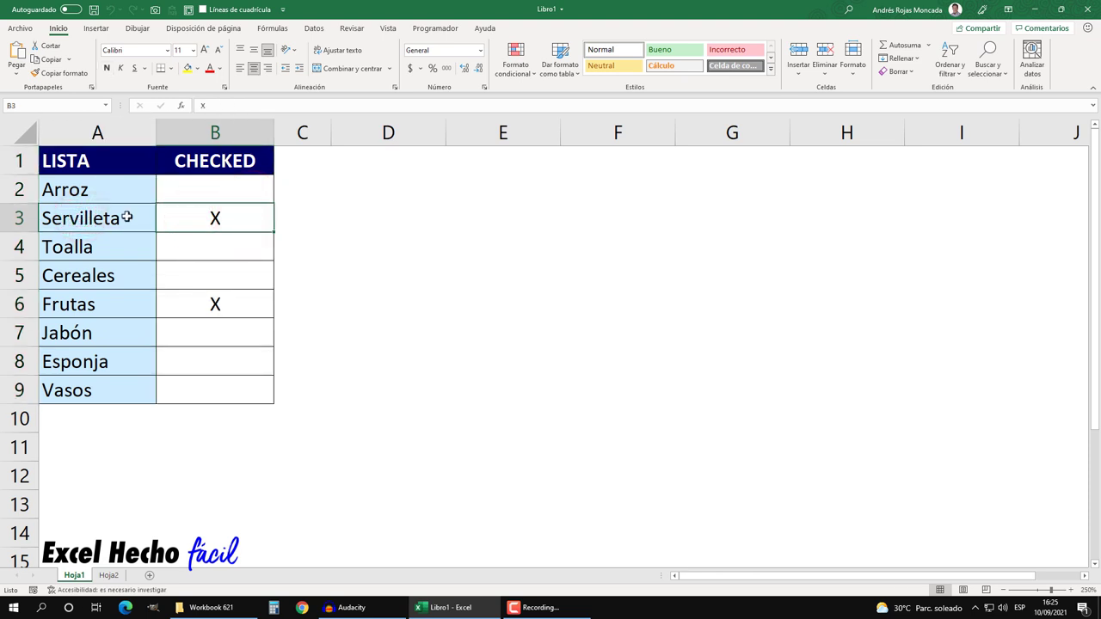
click(224, 301)
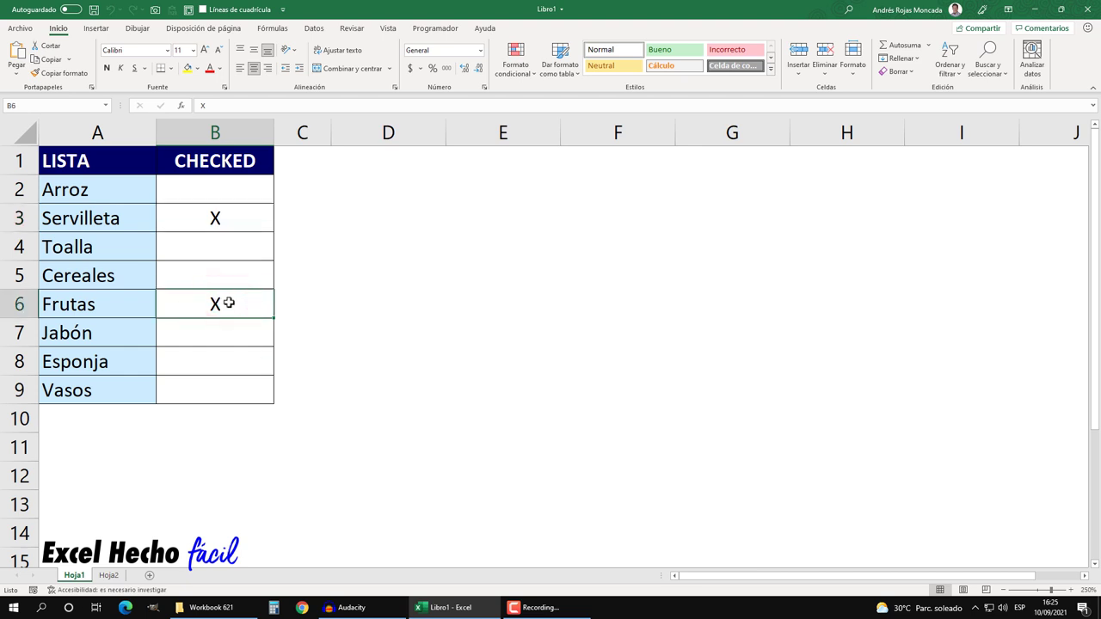
click(85, 304)
click(231, 302)
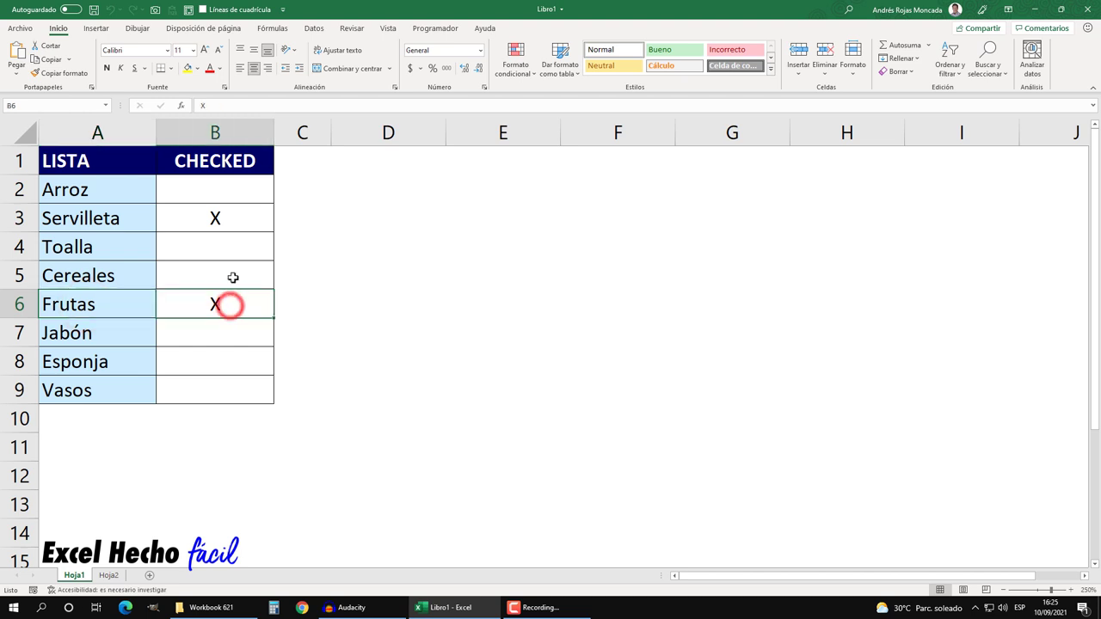
click(233, 215)
click(219, 311)
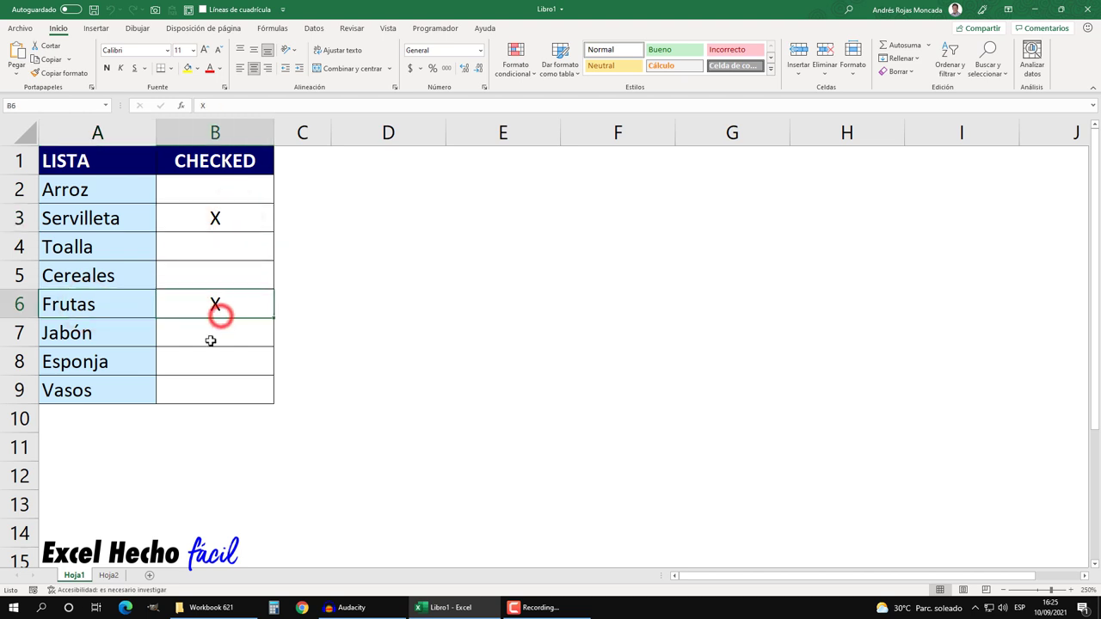
Examine the first CHECKED column on Hoja2 cell by cell, from A2 to A9
click(110, 576)
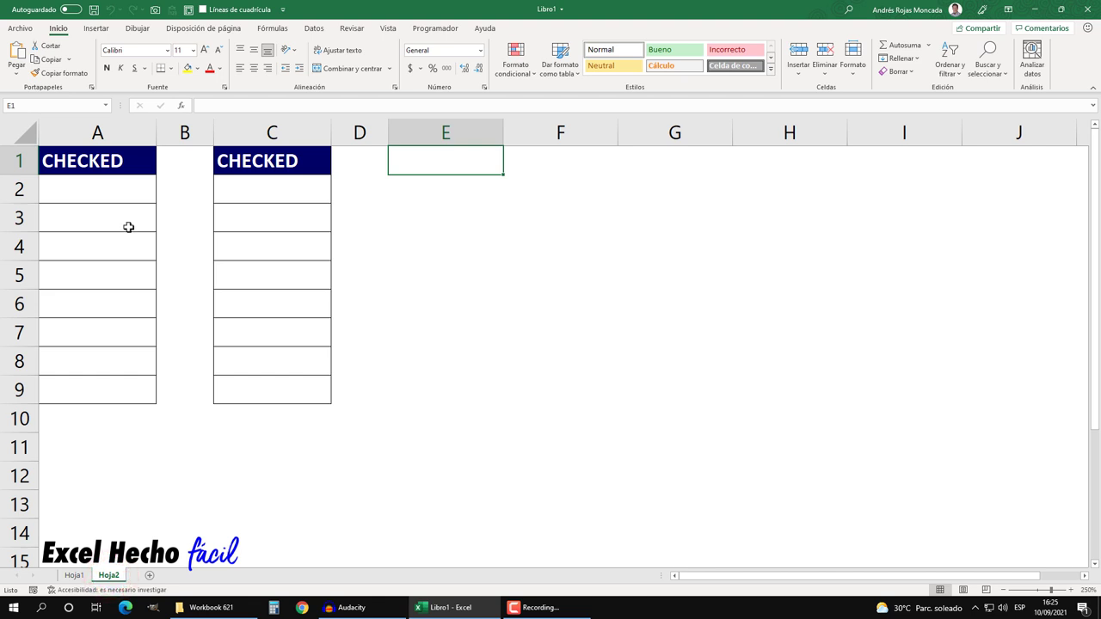
click(123, 183)
click(121, 209)
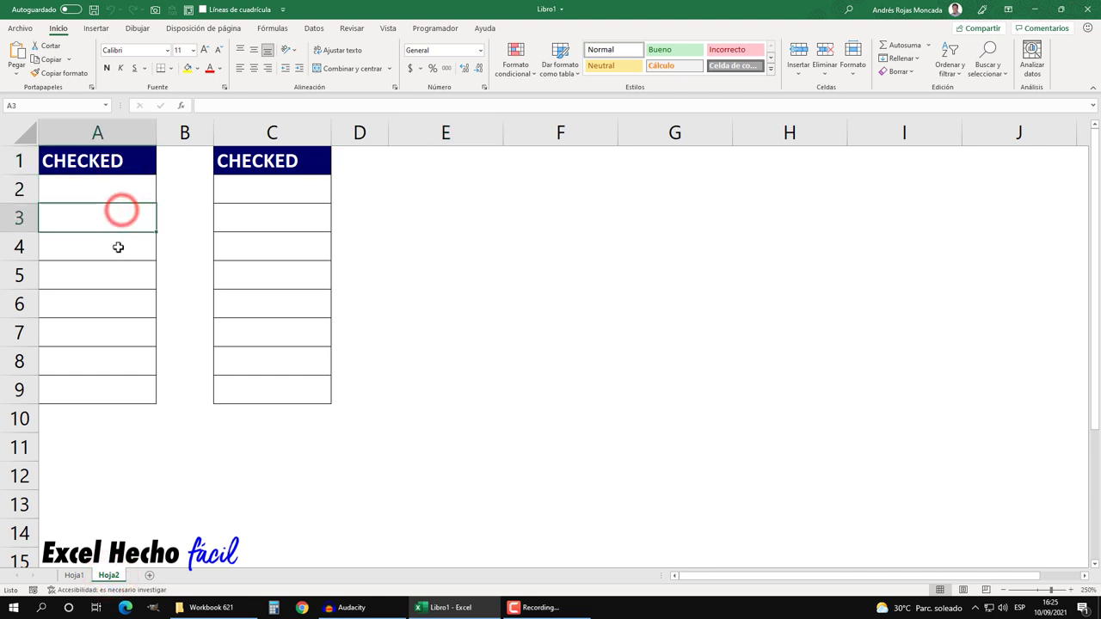
click(119, 245)
click(118, 275)
click(115, 298)
click(114, 327)
click(113, 353)
click(111, 379)
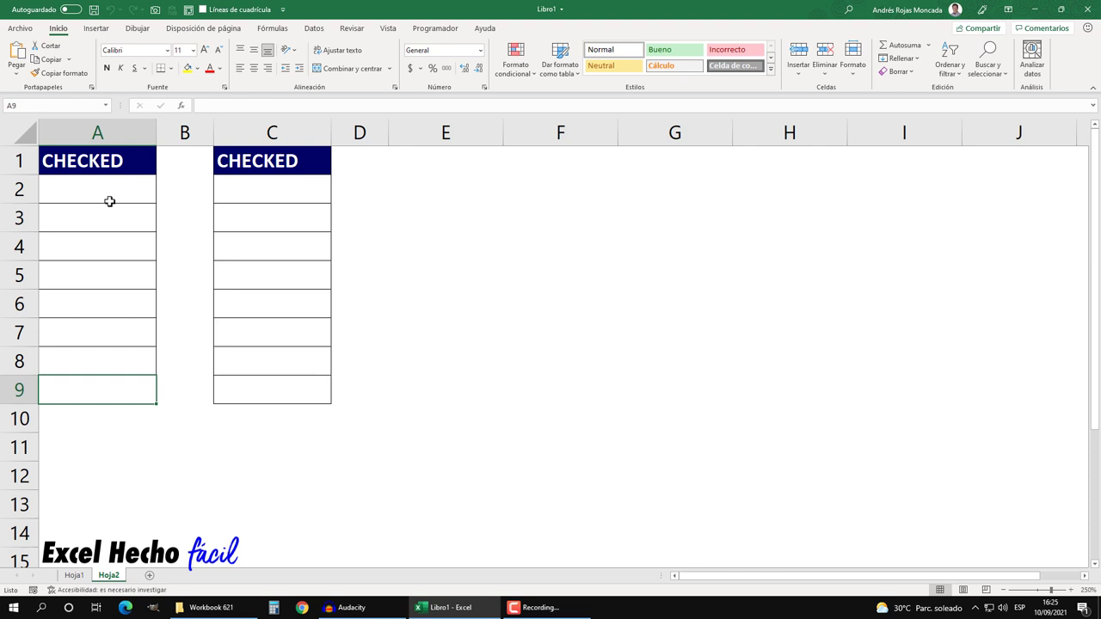
click(467, 160)
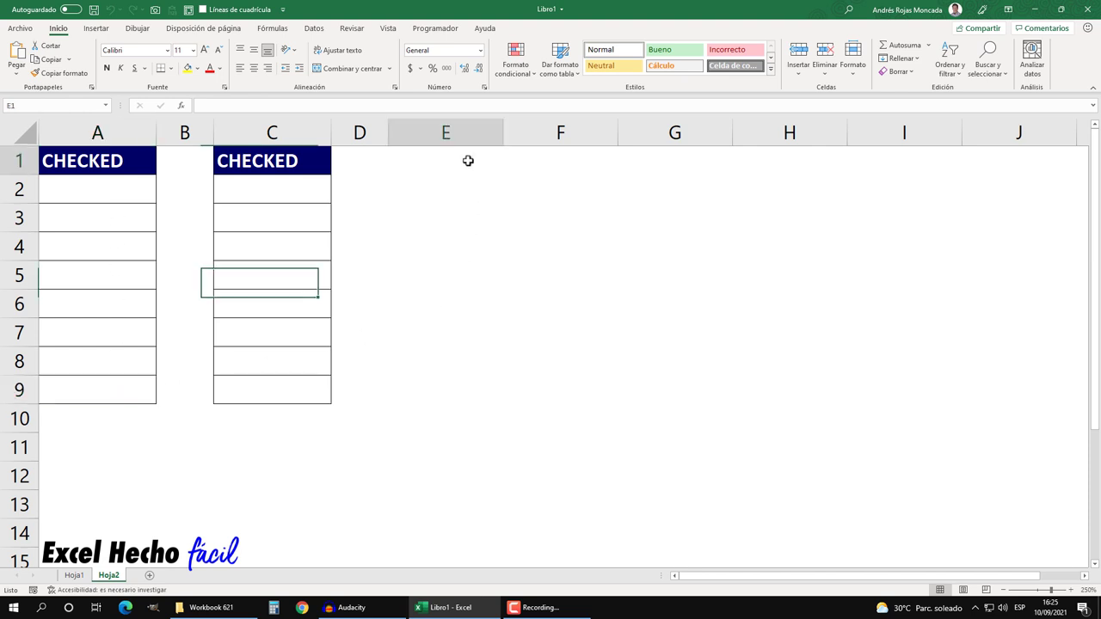
From Hoja1, open a second window of the workbook and show Hoja2 in it
click(74, 574)
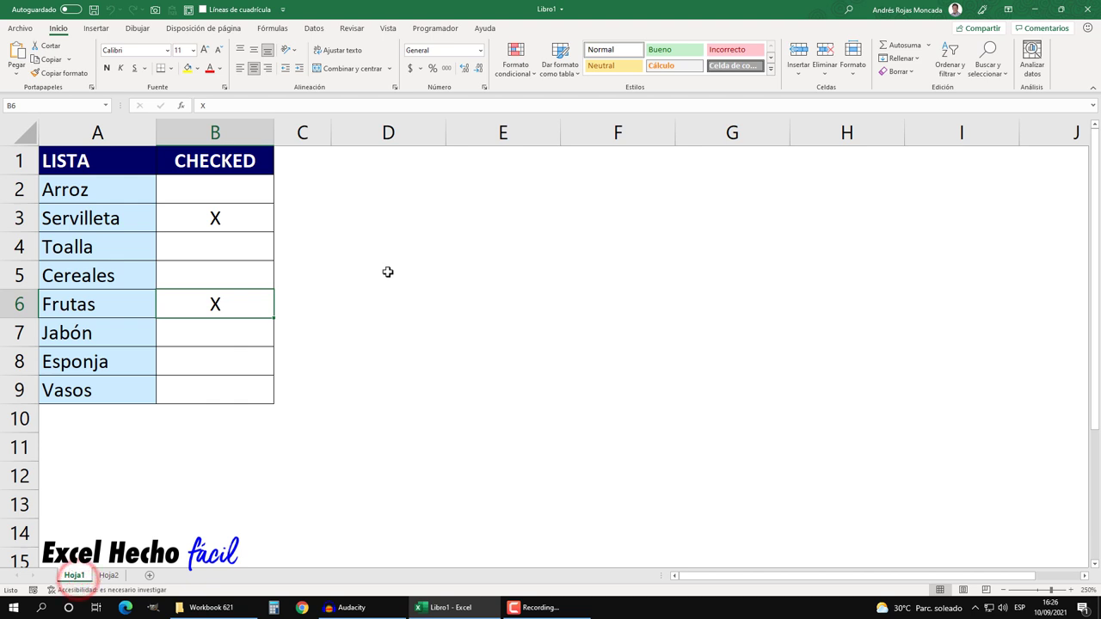
click(388, 159)
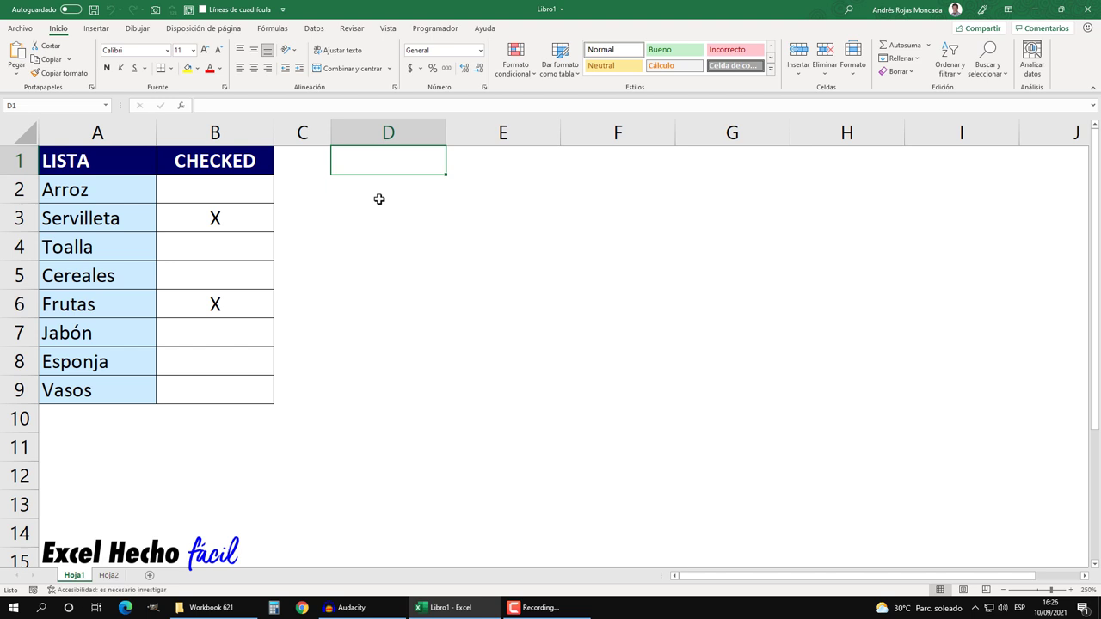
click(388, 28)
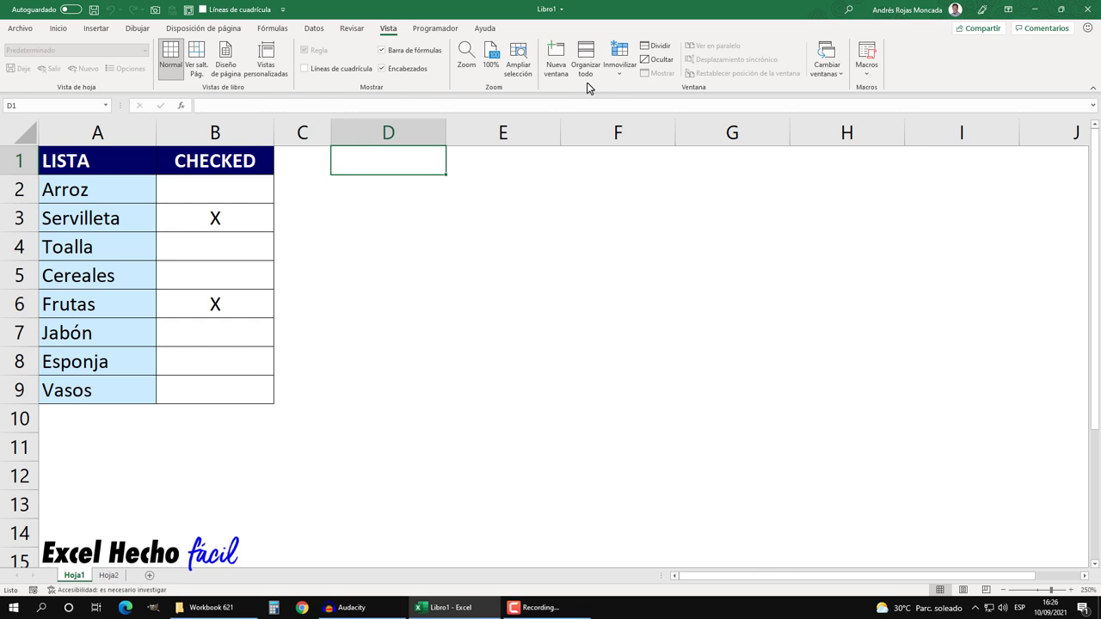
click(559, 59)
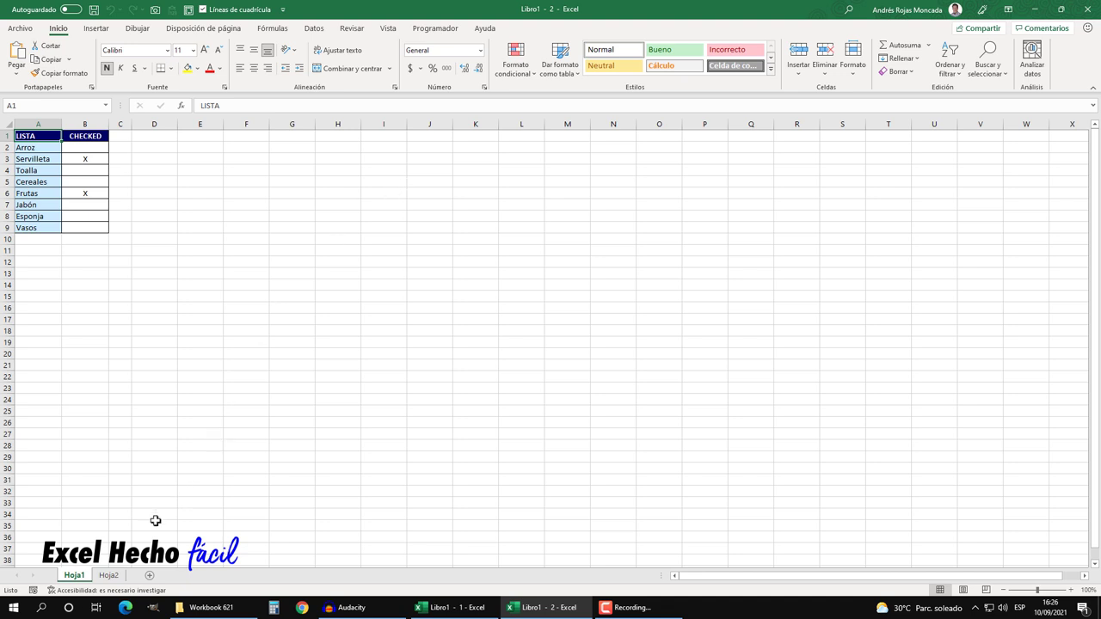
click(109, 576)
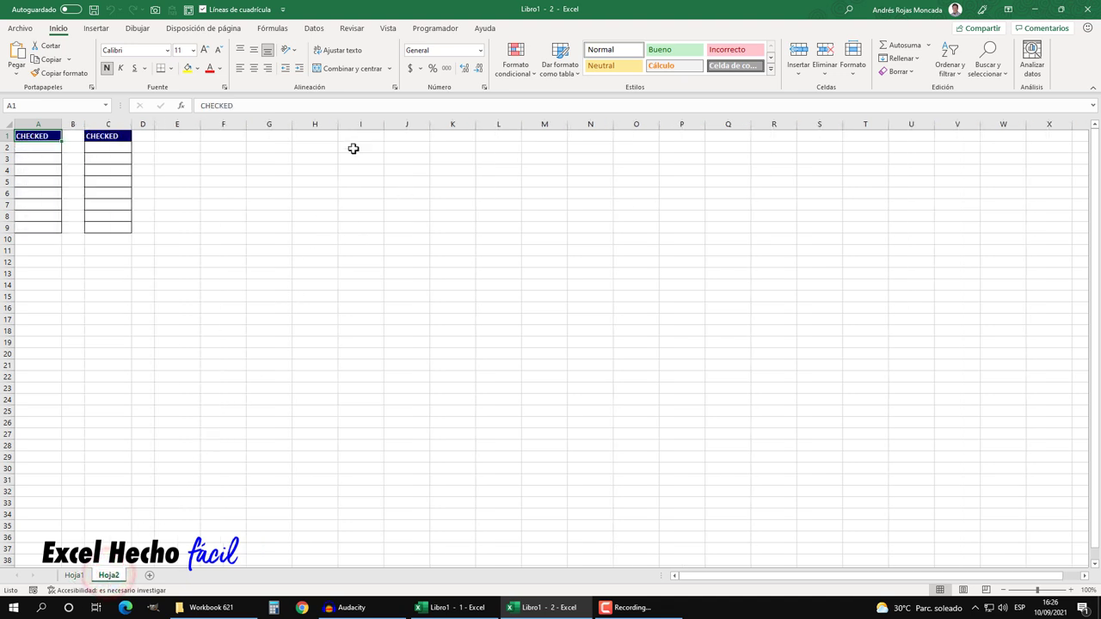
Set a custom zoom of 250% for Hoja2 in the second window and hide its gridlines
click(388, 28)
click(465, 56)
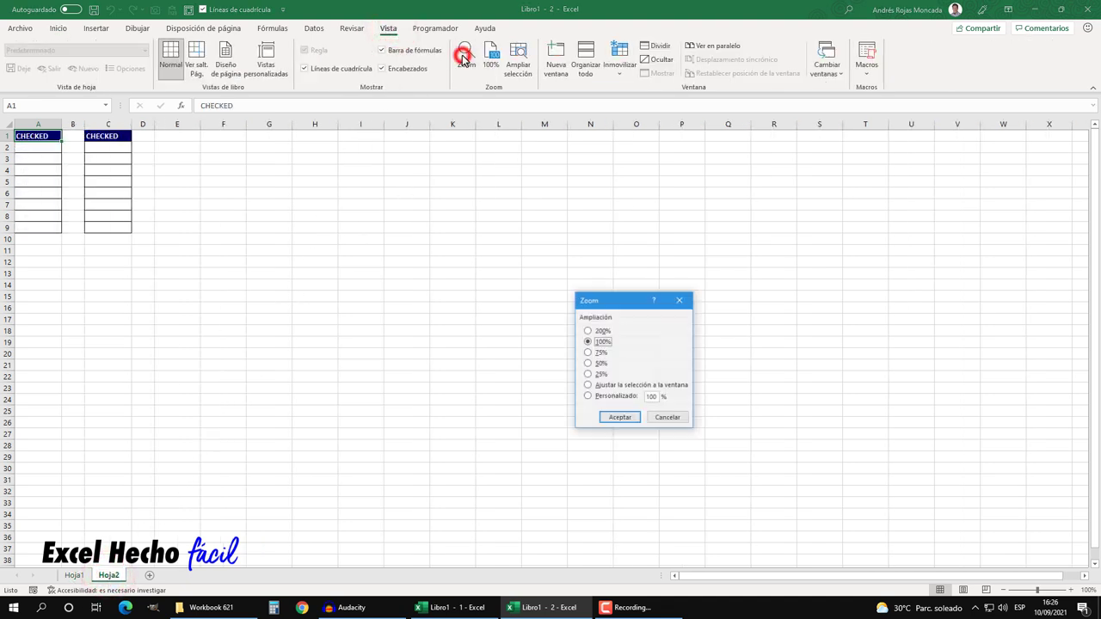
click(589, 396)
text(250)
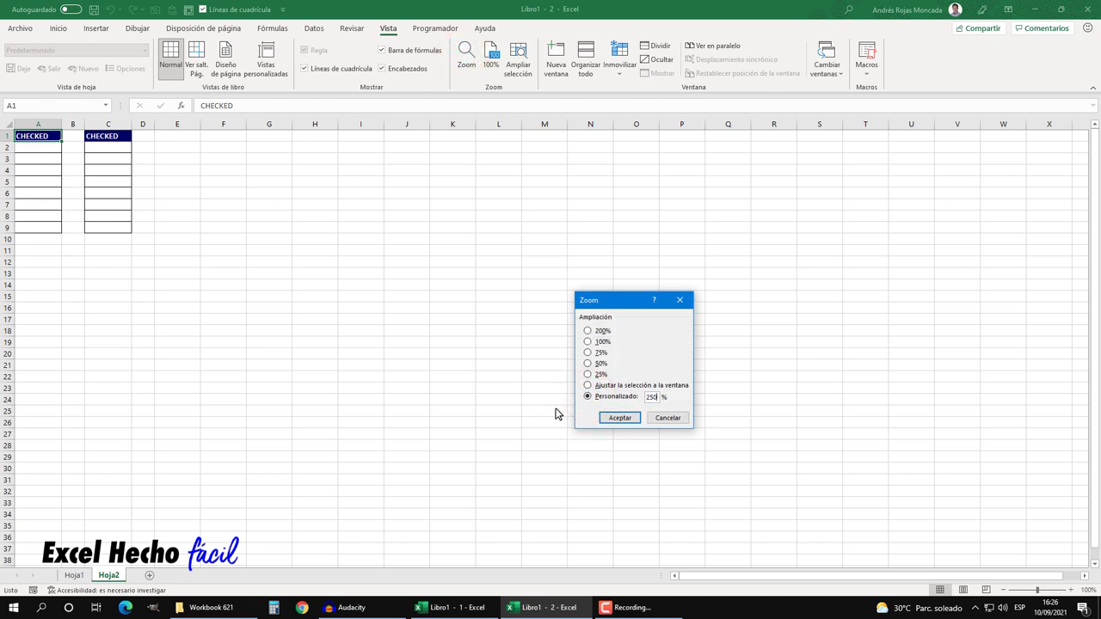
key(Return)
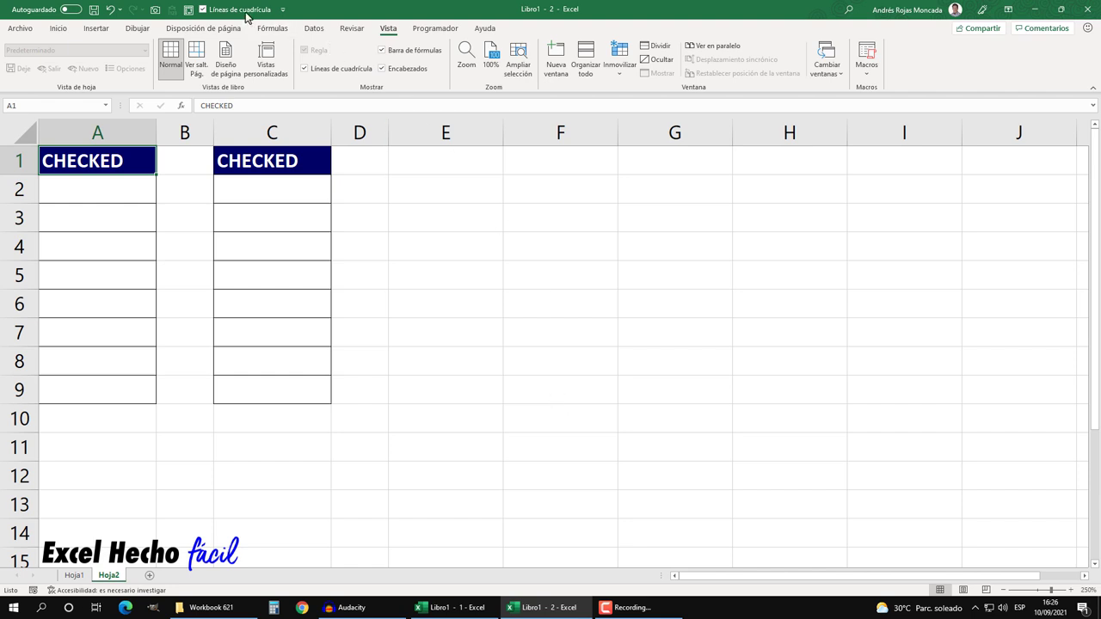
click(201, 8)
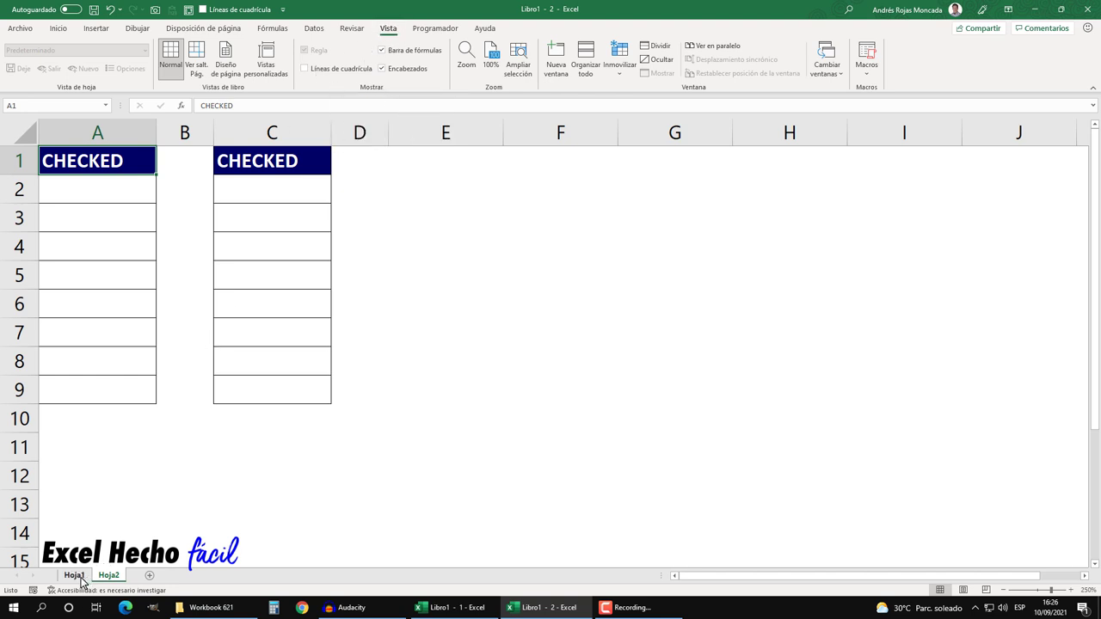
Arrange the two workbook windows vertically from the first window, and select cell E1 on Hoja2 in the second
click(443, 608)
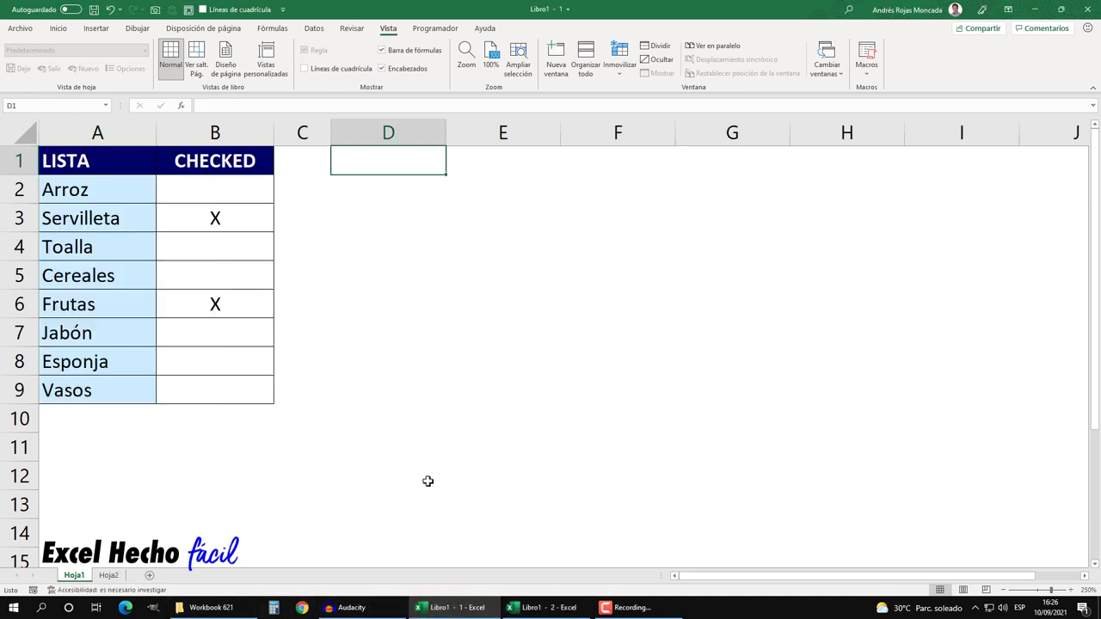
click(588, 65)
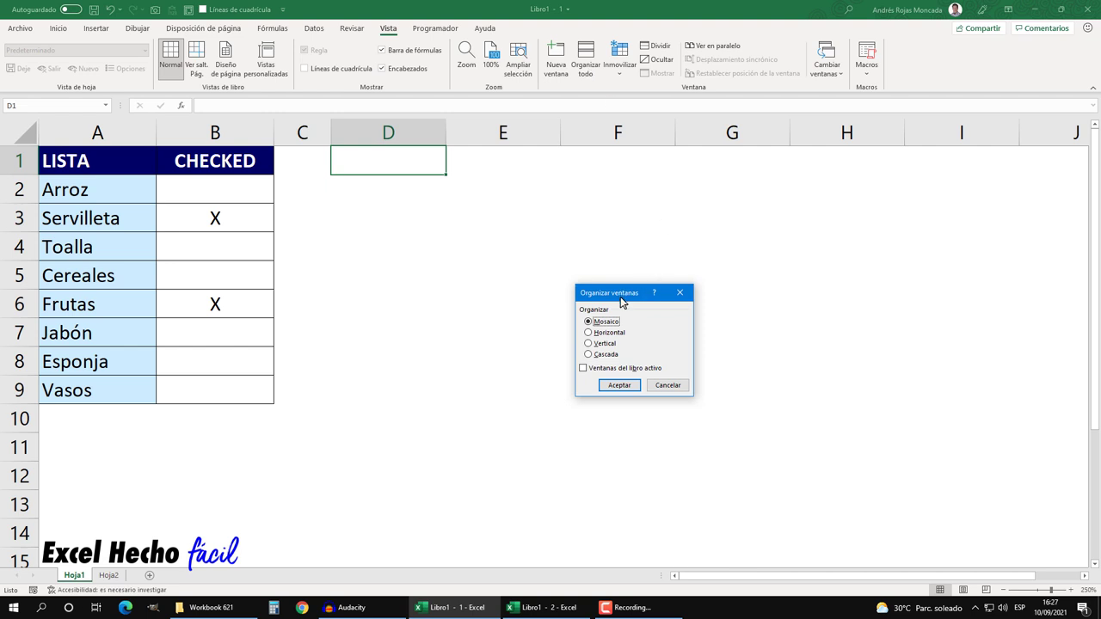
click(610, 344)
click(618, 385)
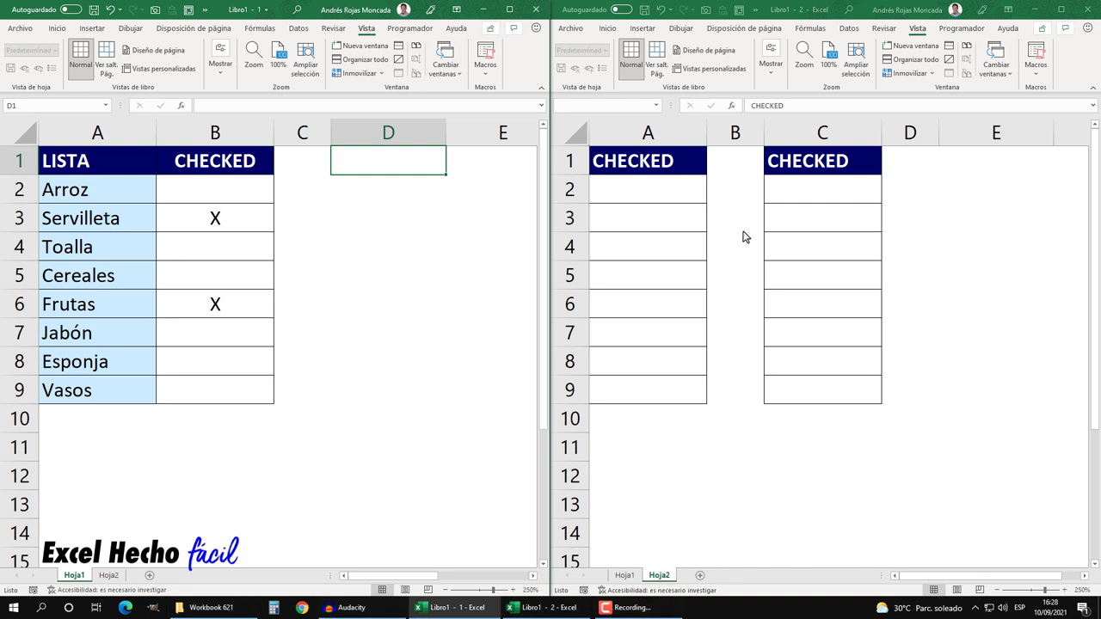
click(1087, 50)
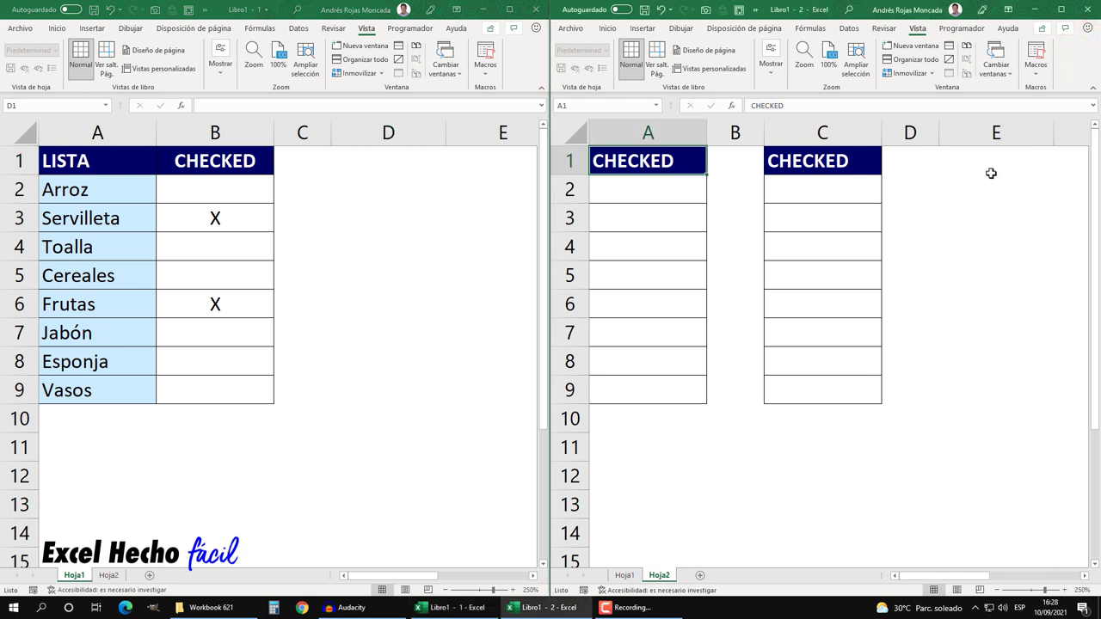
click(990, 168)
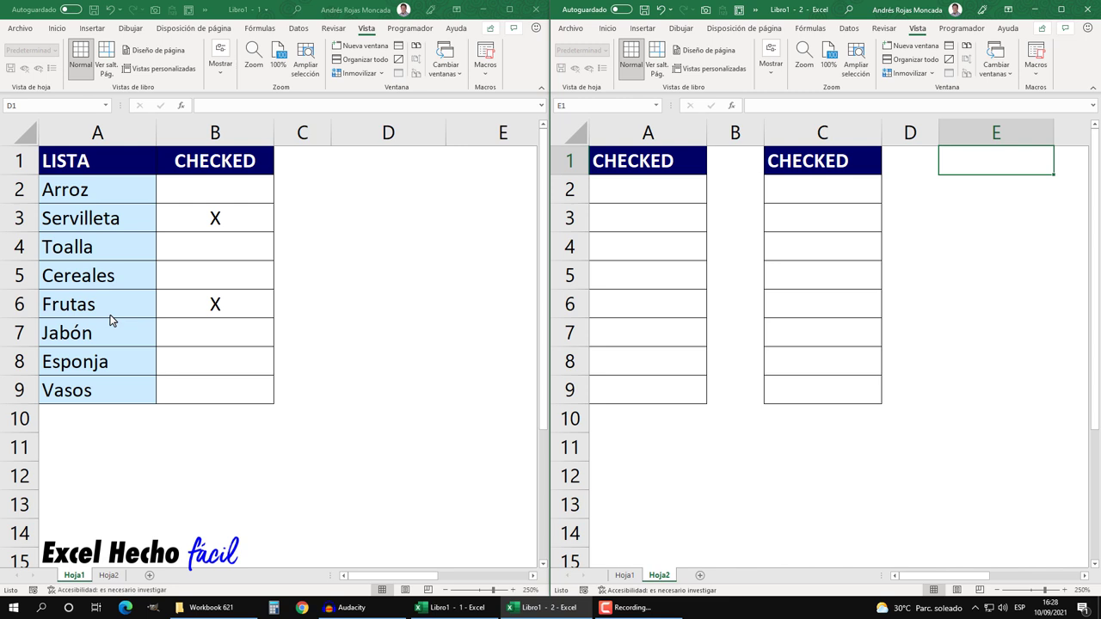
Start a FILA formula in cell A2 of Hoja2 that references the list items A2:A9 on Hoja1
click(670, 183)
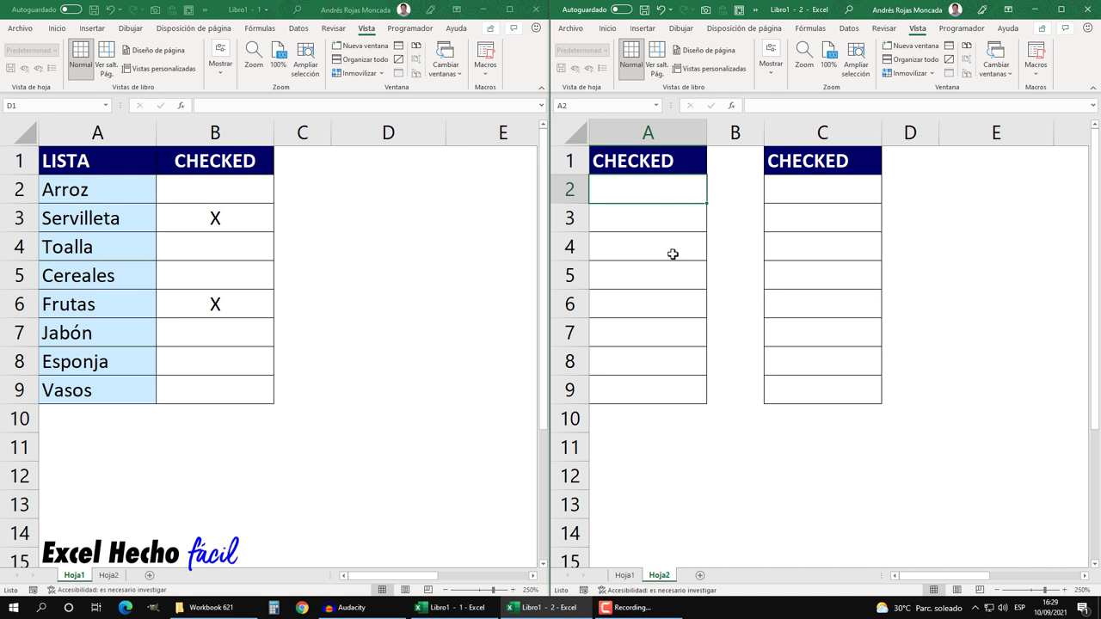
text(=)
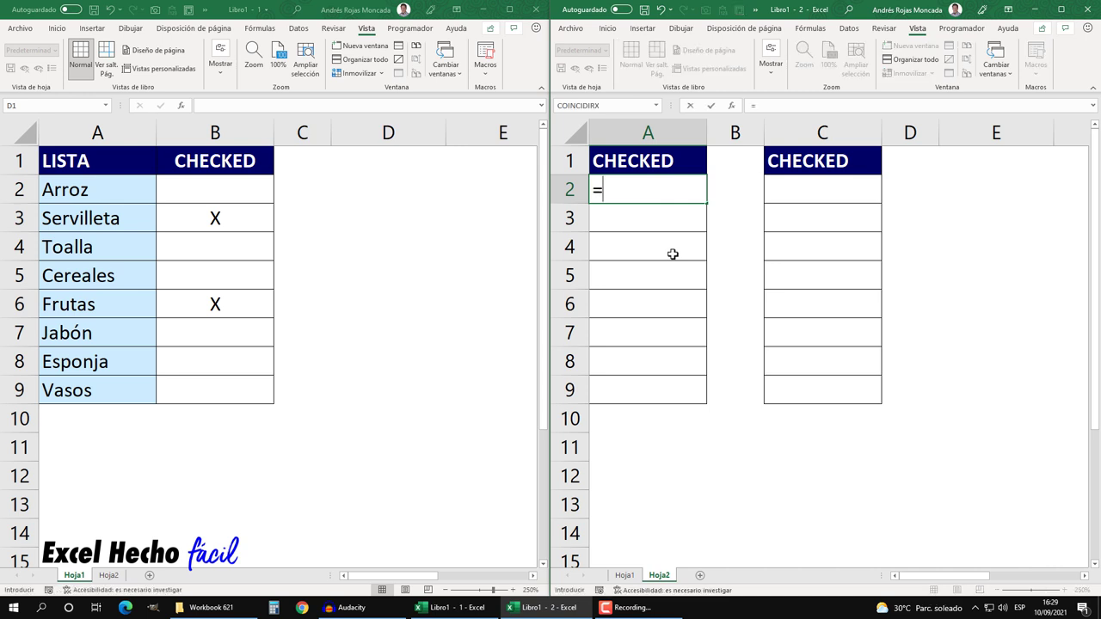
text(fil)
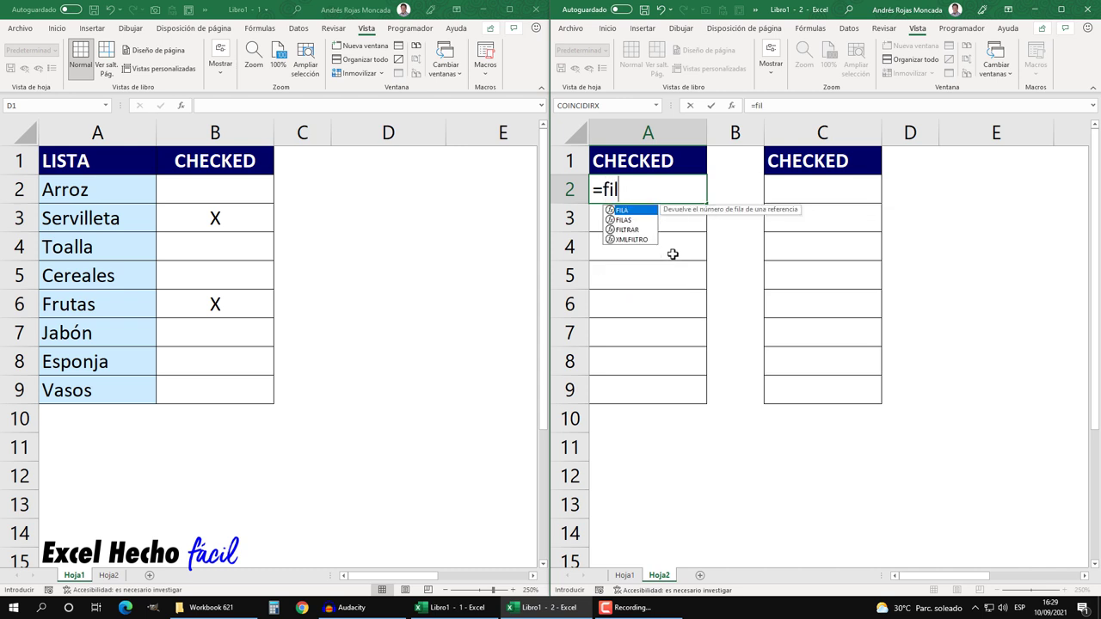
key(Tab)
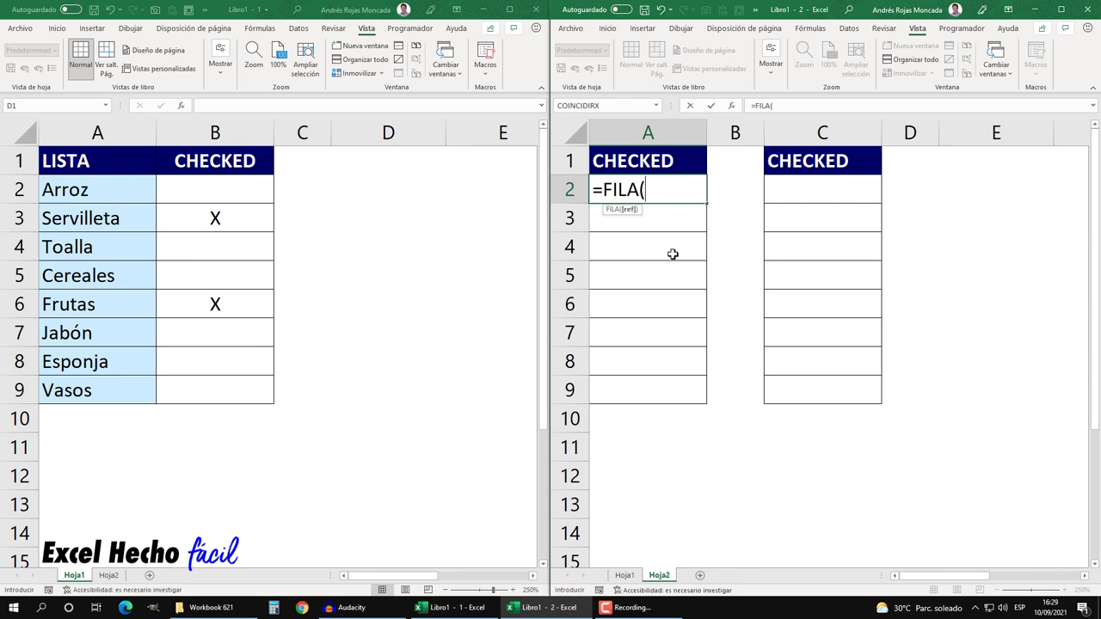
click(528, 80)
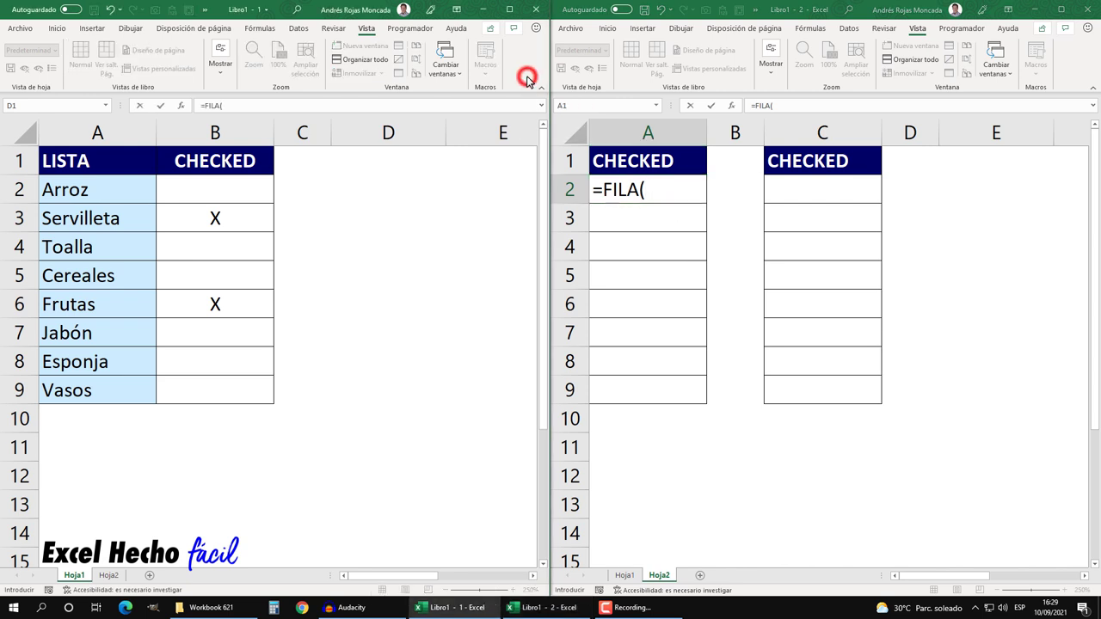
drag(130, 398, 132, 188)
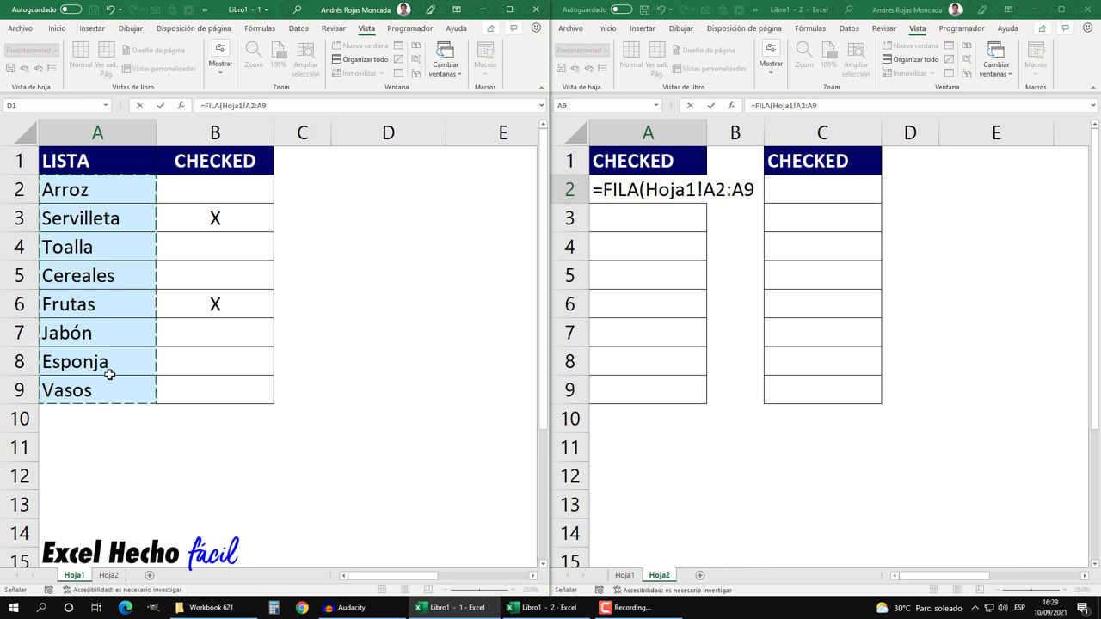
Make the formula's range reference absolute and close its parenthesis so it reads =FILA(Hoja1!$A$2:$A$9)
click(1081, 74)
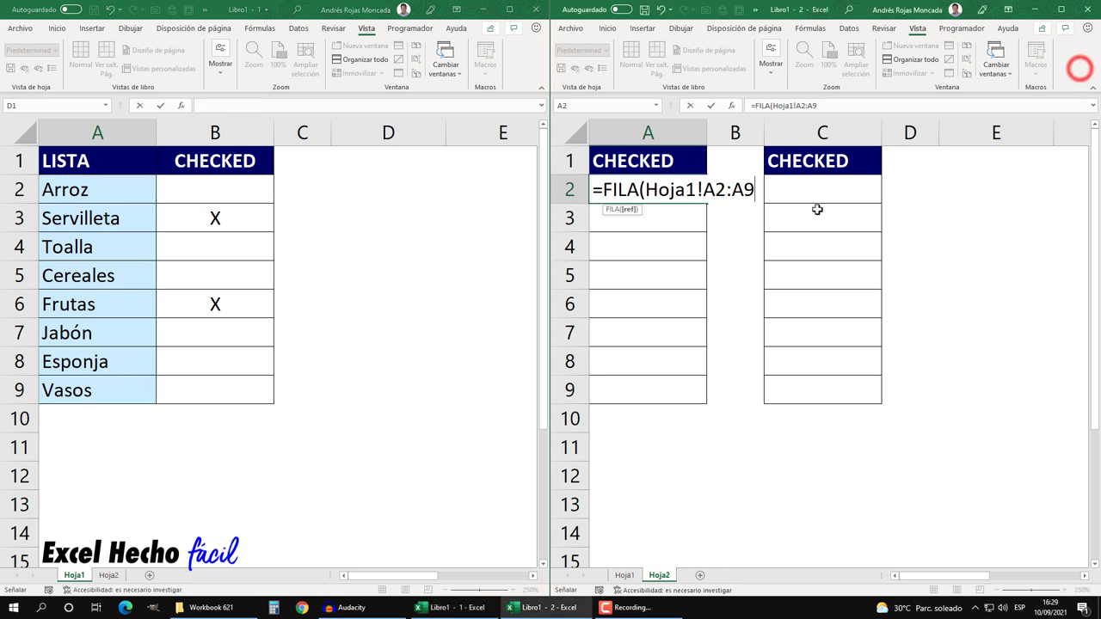
click(728, 190)
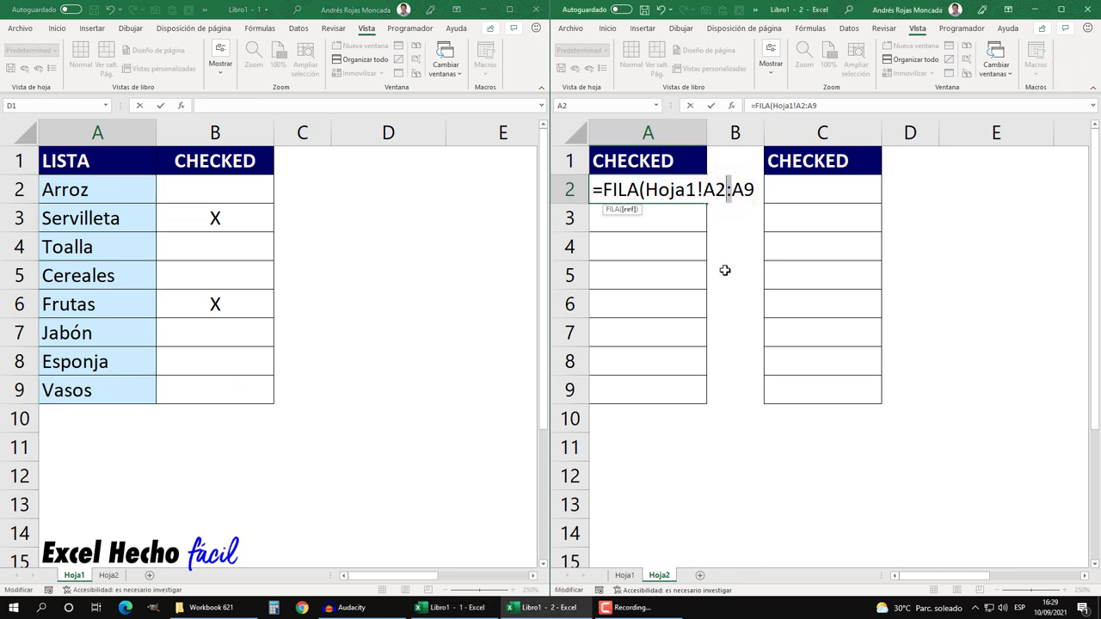
key(F4)
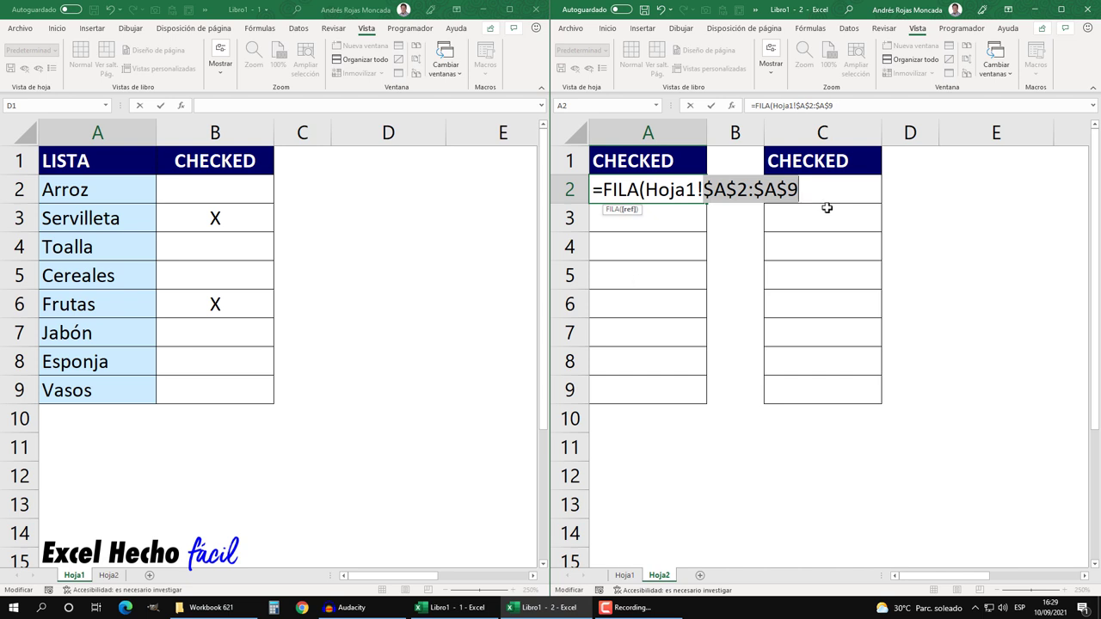
click(807, 187)
text())
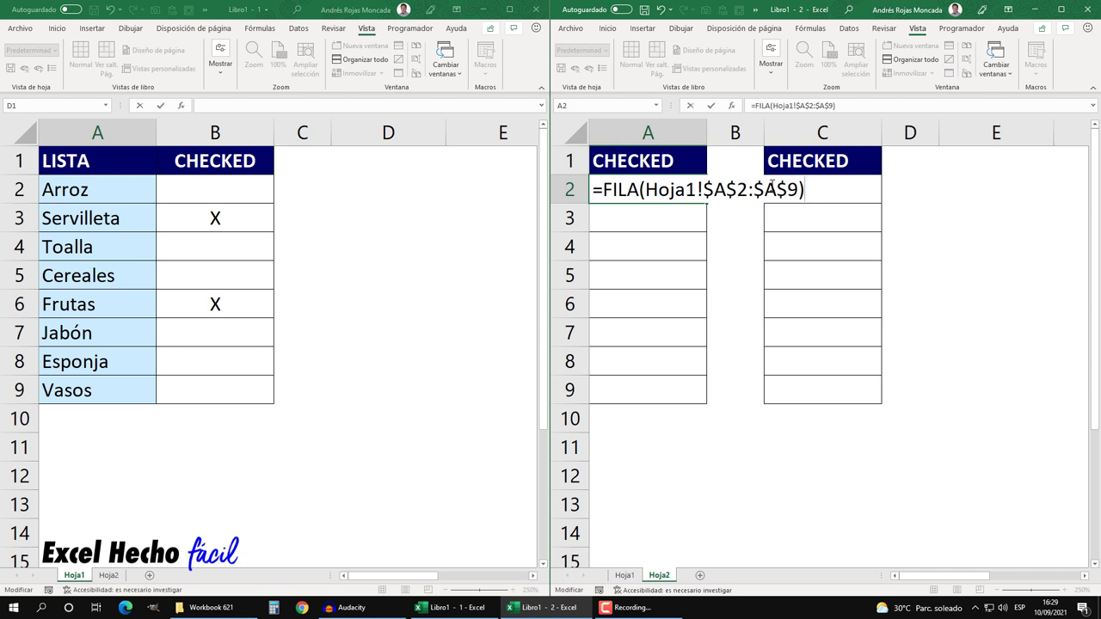
Evaluate the FILA expression in cell A2 as an array preview and restore the formula text
drag(808, 188, 602, 191)
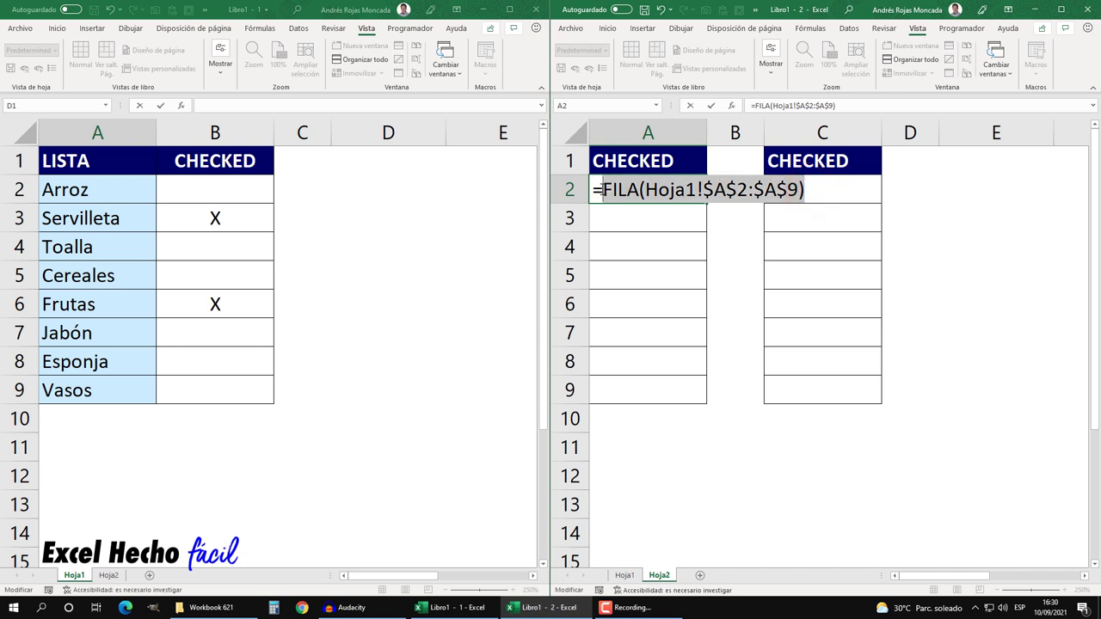
key(F9)
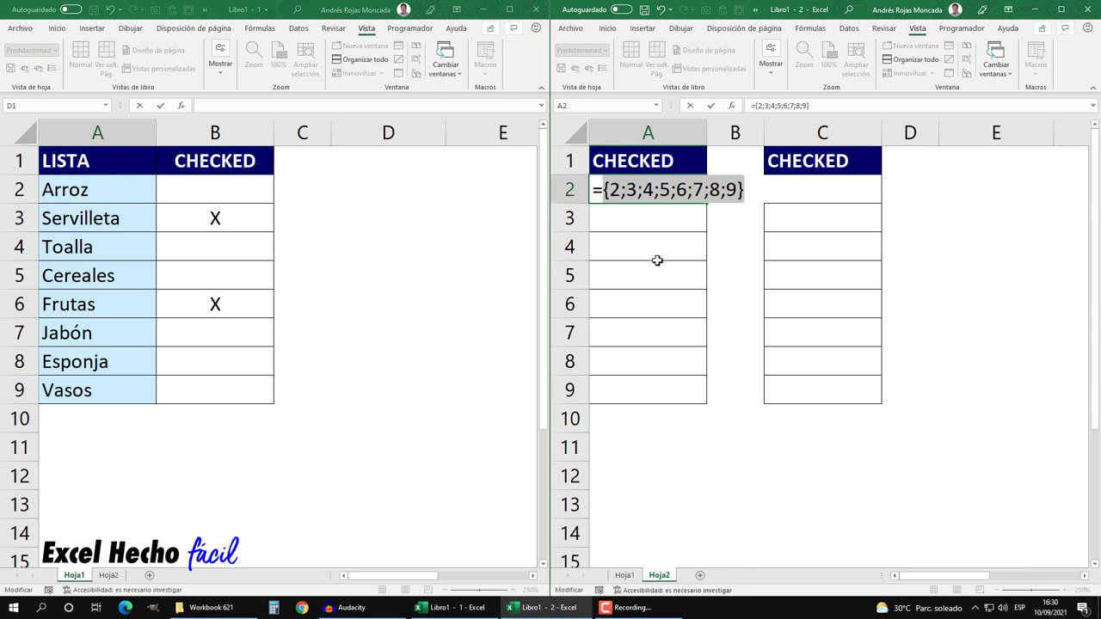
key(ctrl+z)
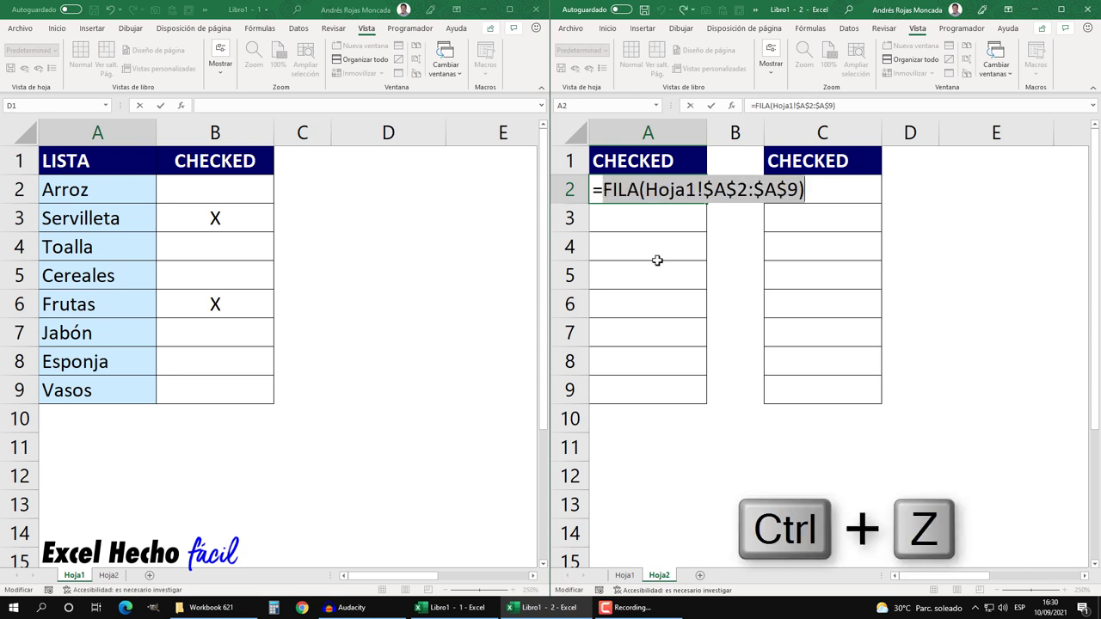
Extend the formula in A2 by subtracting FILA(Hoja1!$A$1), with the list header reference made absolute
click(806, 190)
text(-FIL)
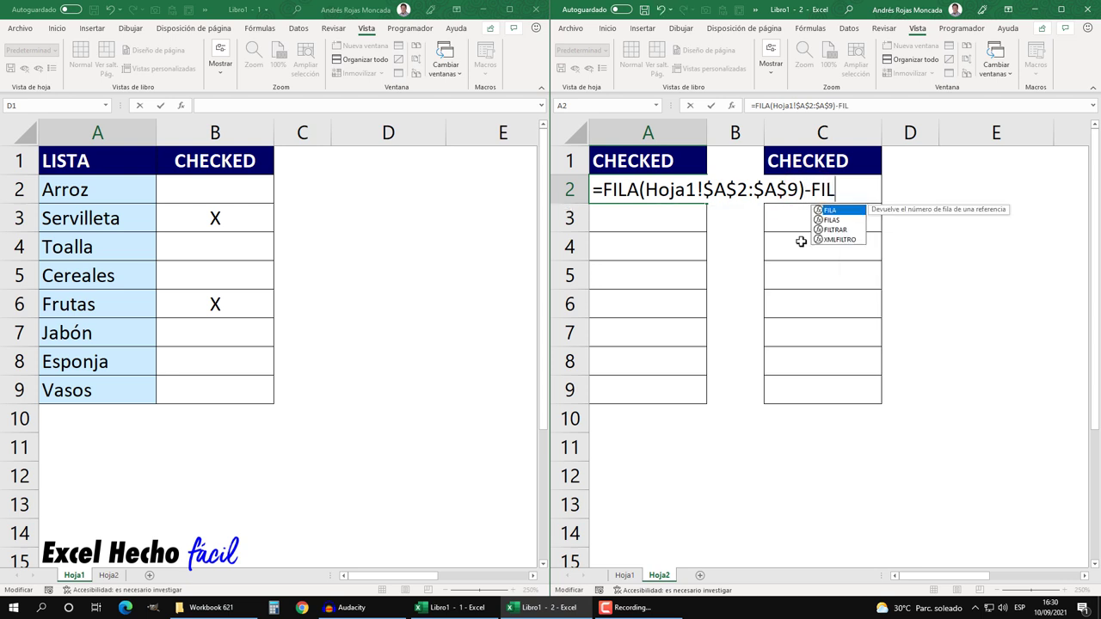
key(Tab)
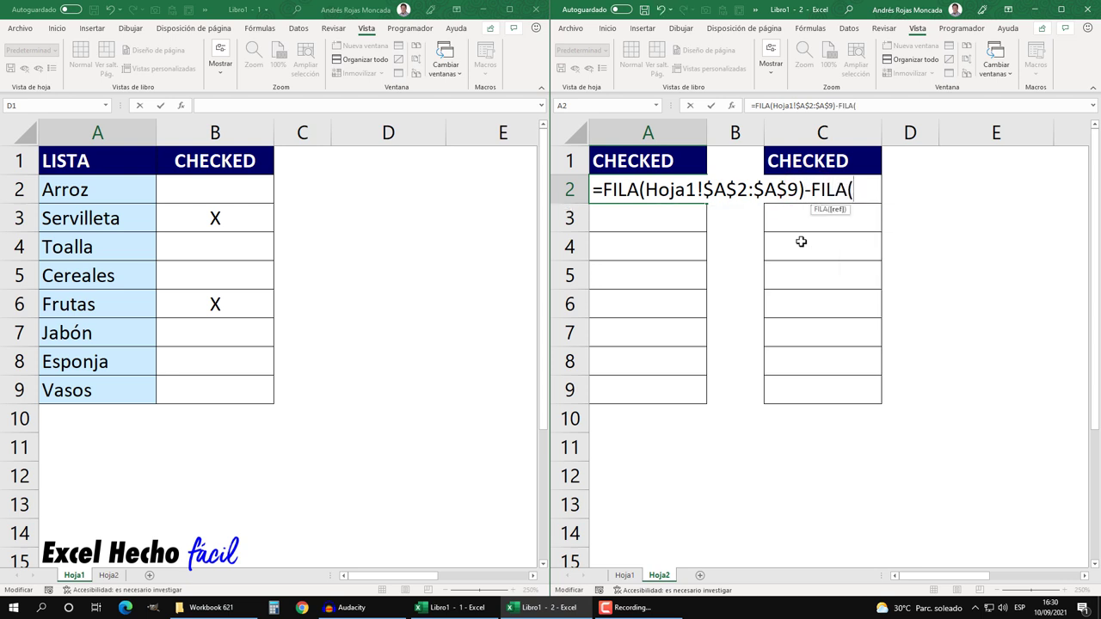
click(515, 58)
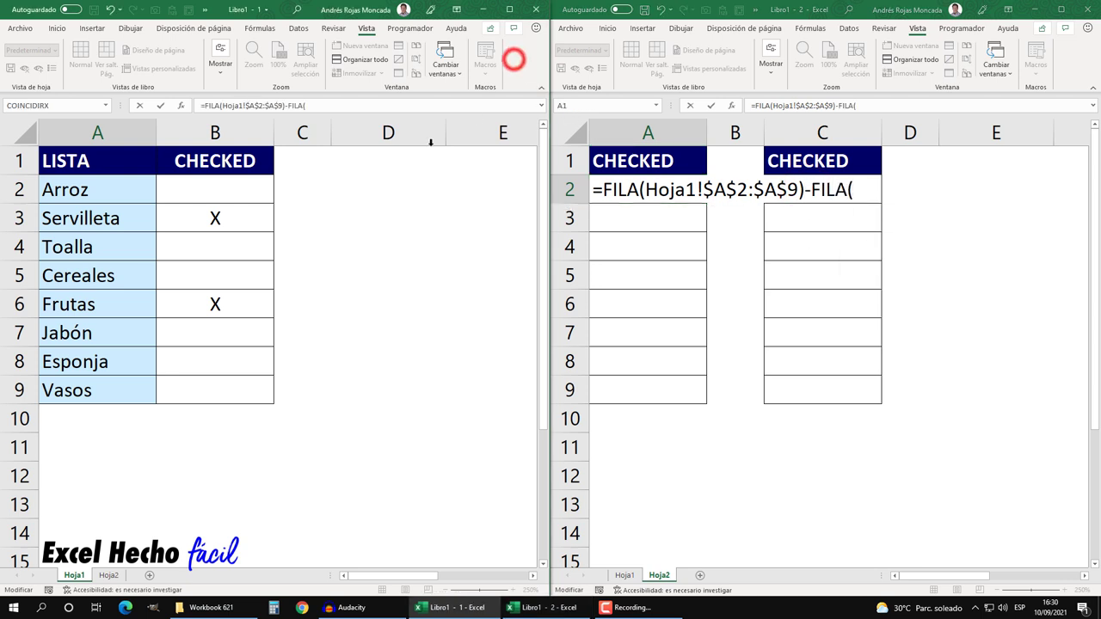
click(109, 160)
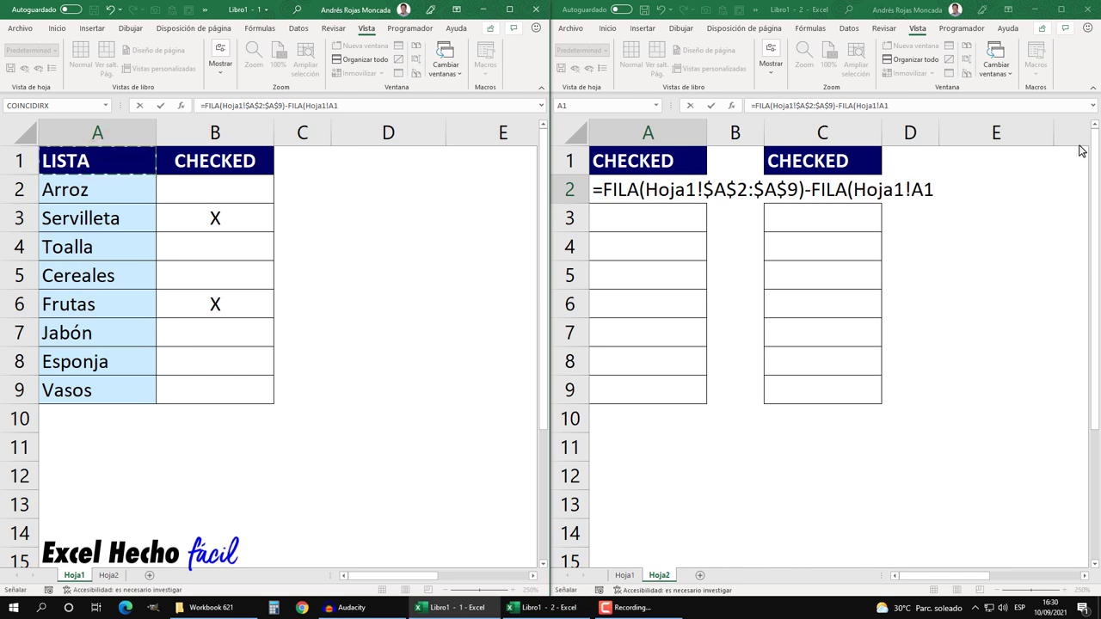
click(1085, 70)
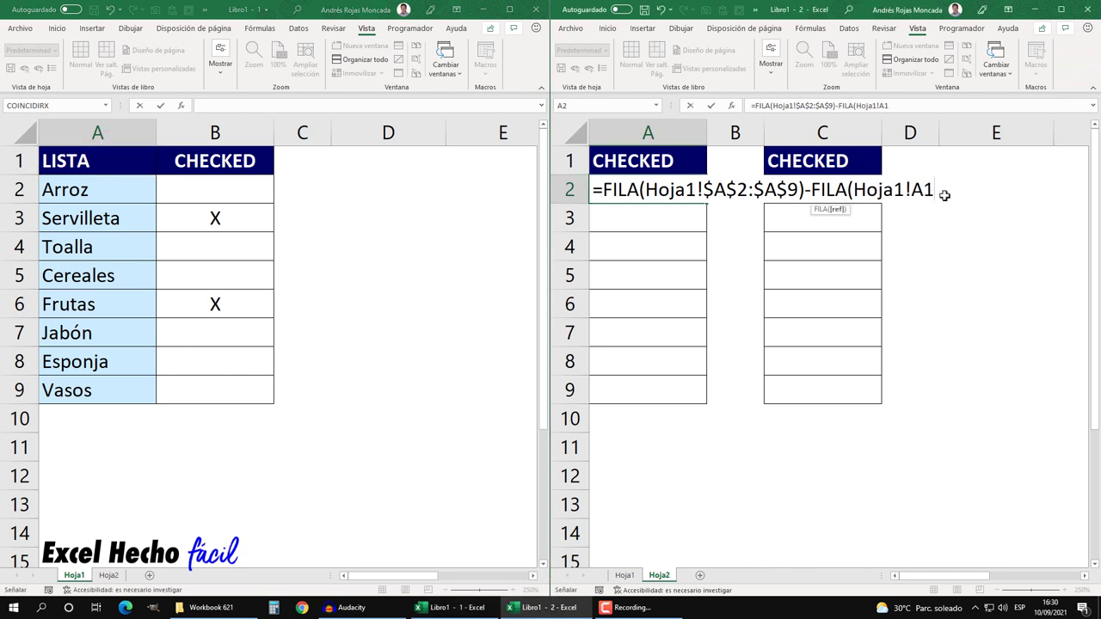
click(916, 189)
key(F4)
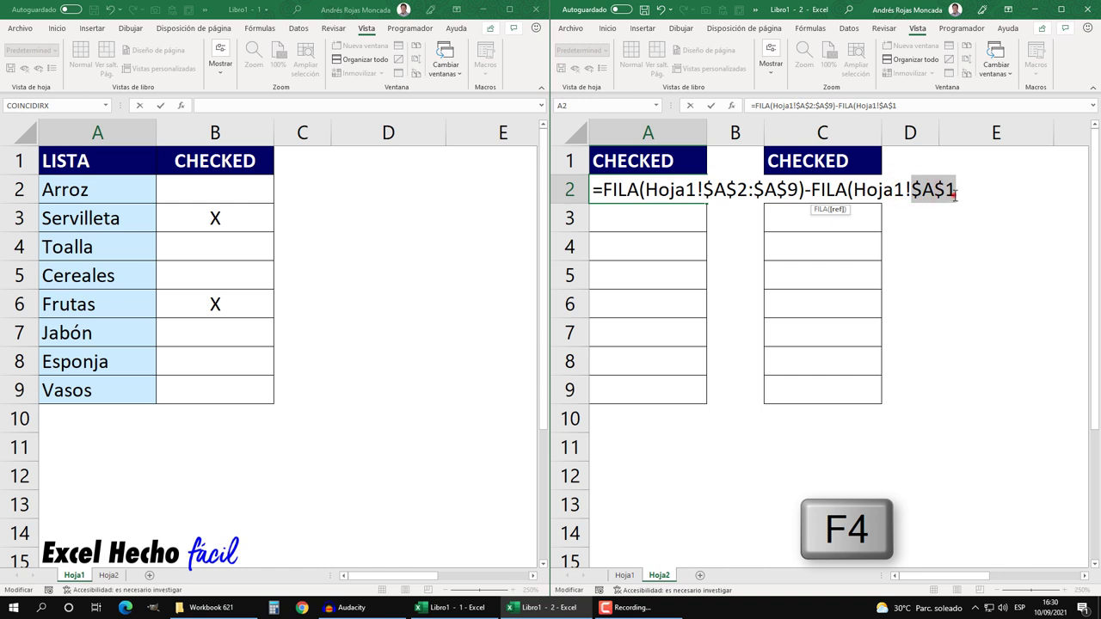
click(953, 190)
text())
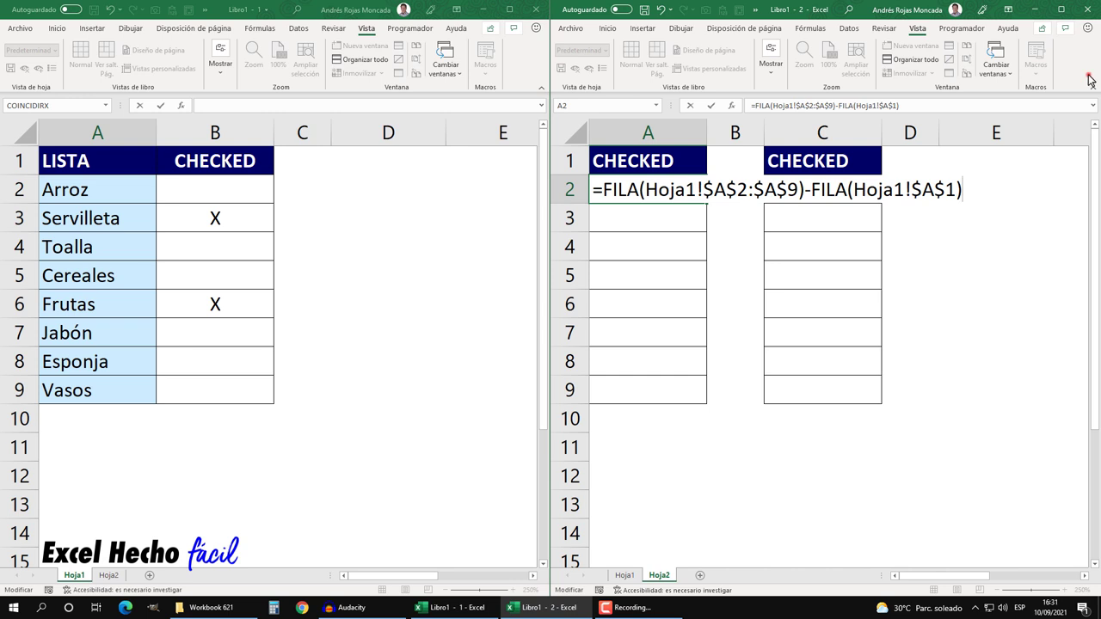
Evaluate the subtraction of the two FILA functions as an array preview and restore the formula
drag(965, 187, 602, 187)
key(F9)
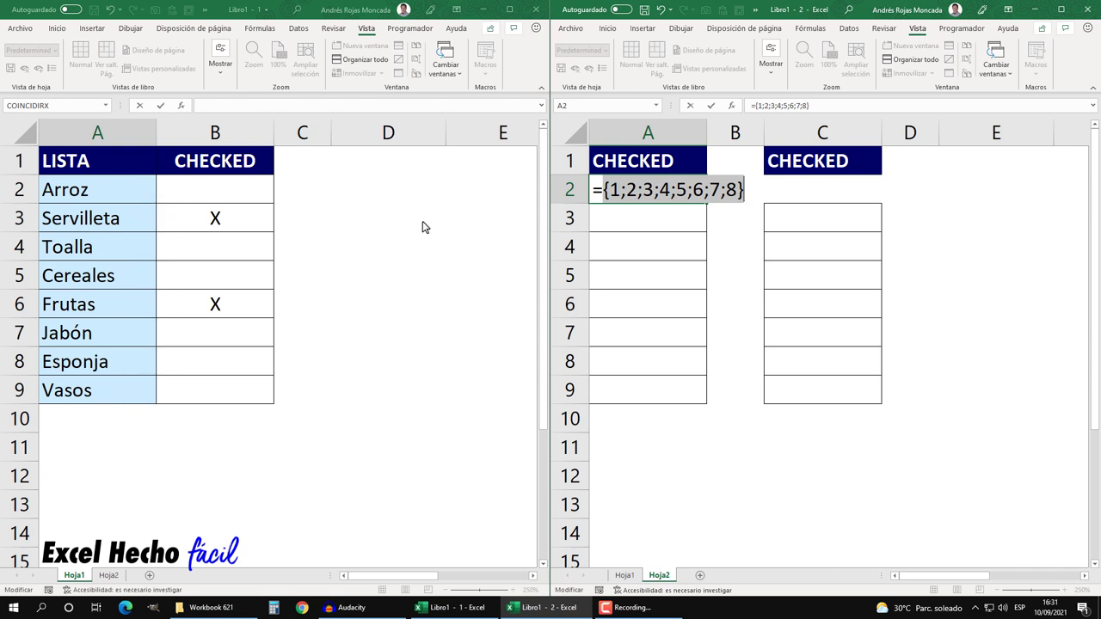
key(ctrl+z)
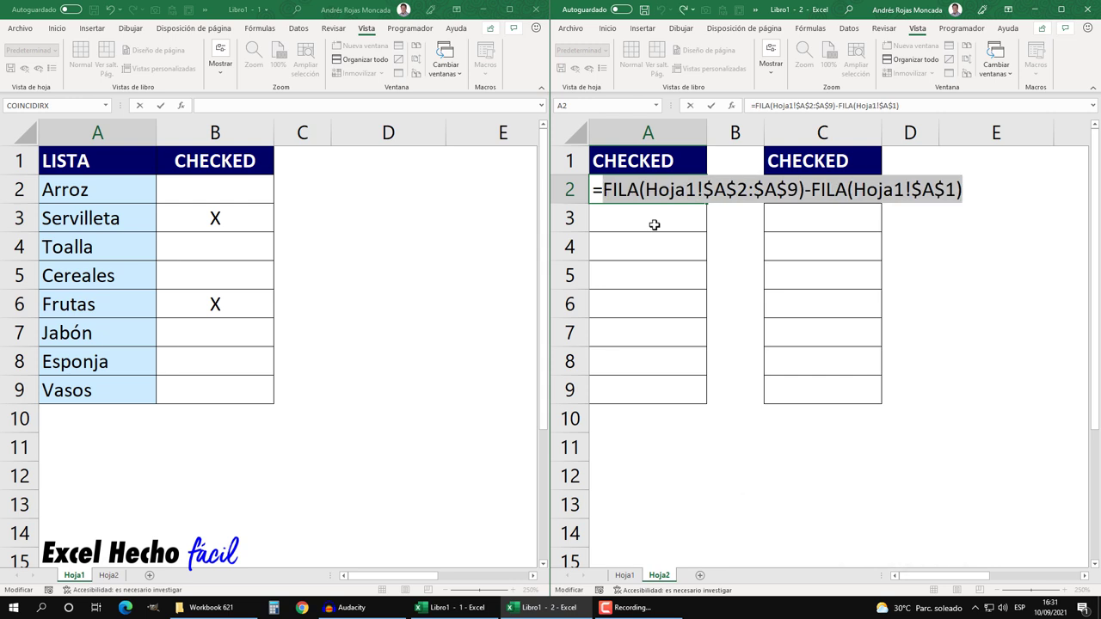
Enclose the whole FILA subtraction in parentheses, preview its evaluated array and restore the formula
click(604, 187)
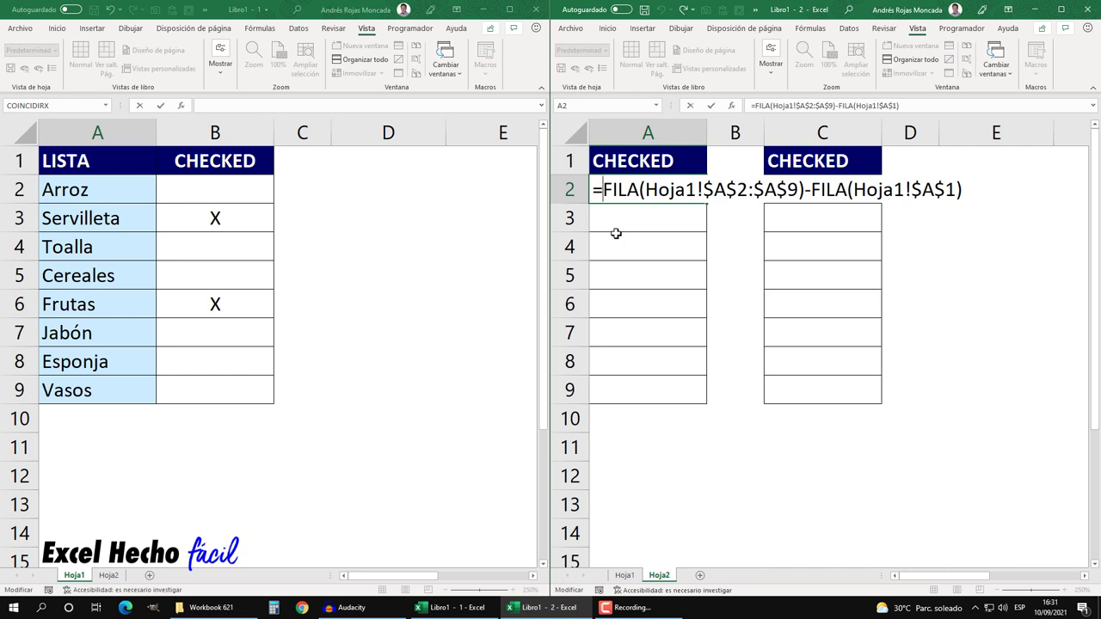
text(()
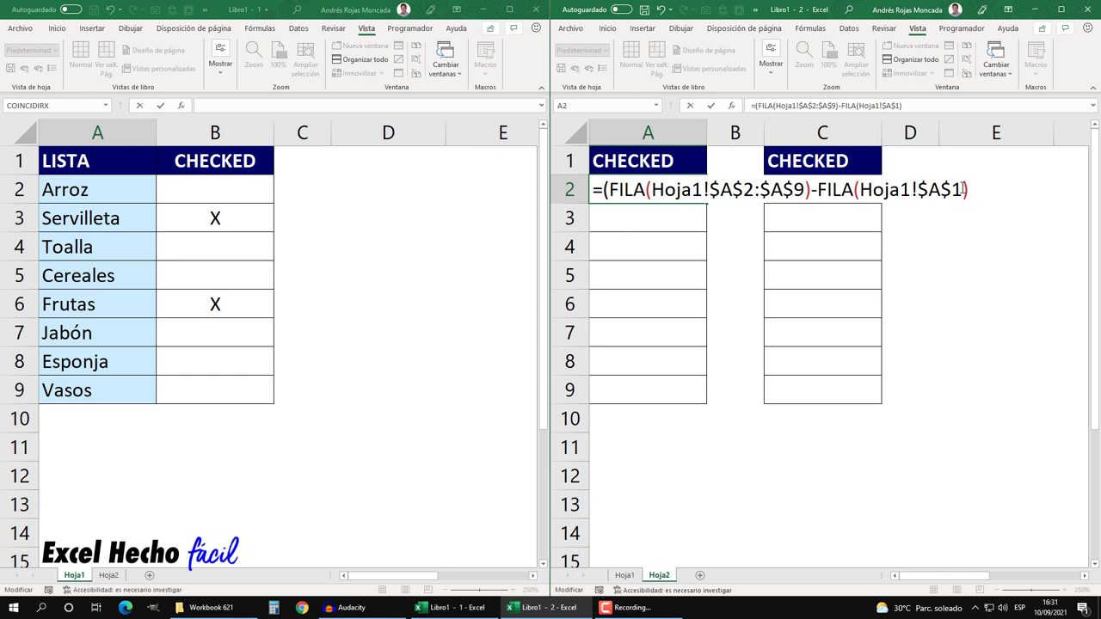
click(976, 187)
text())
key(F9)
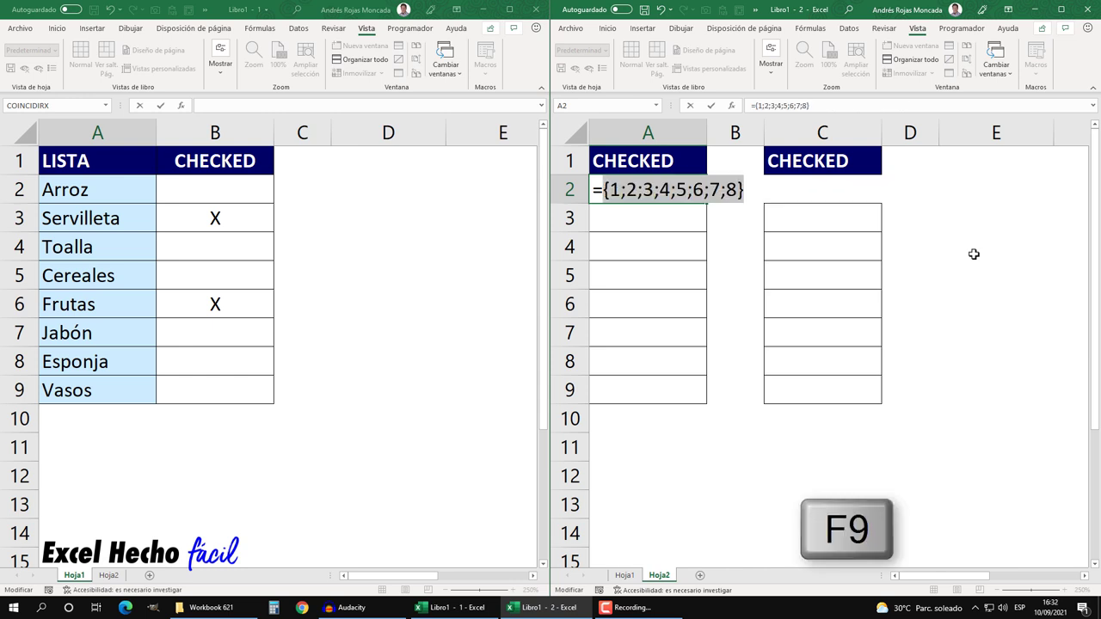
key(ctrl+z)
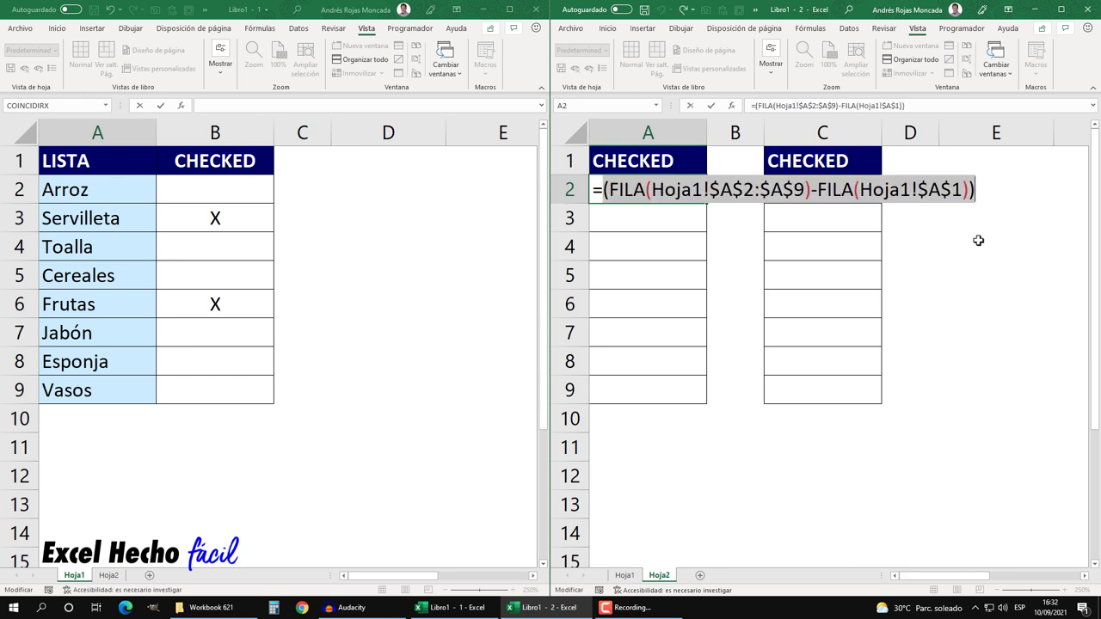
Divide the parenthesized subtraction by an opened parenthesis holding the absolute CHECKED range Hoja1!$B$2:$B$9
click(980, 189)
text(/)
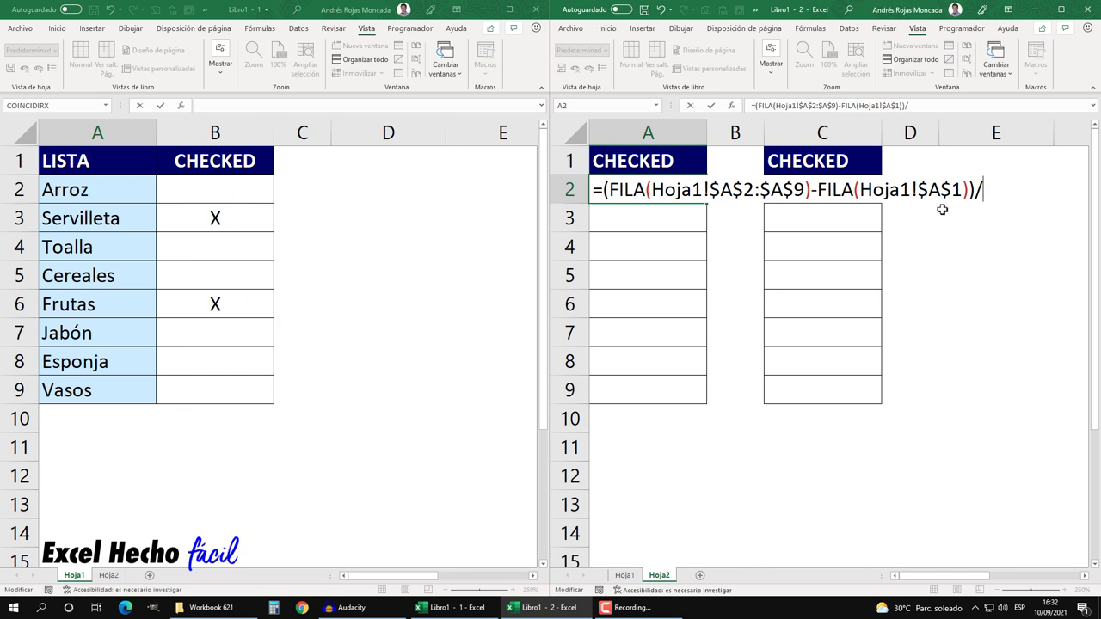
text(()
click(527, 68)
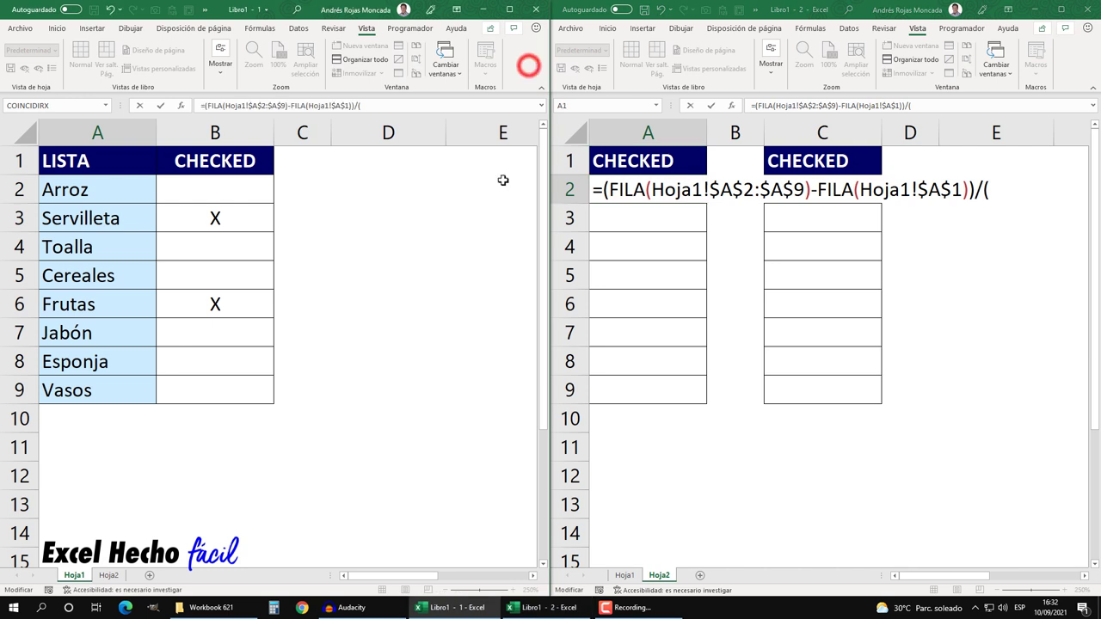
drag(244, 384, 247, 179)
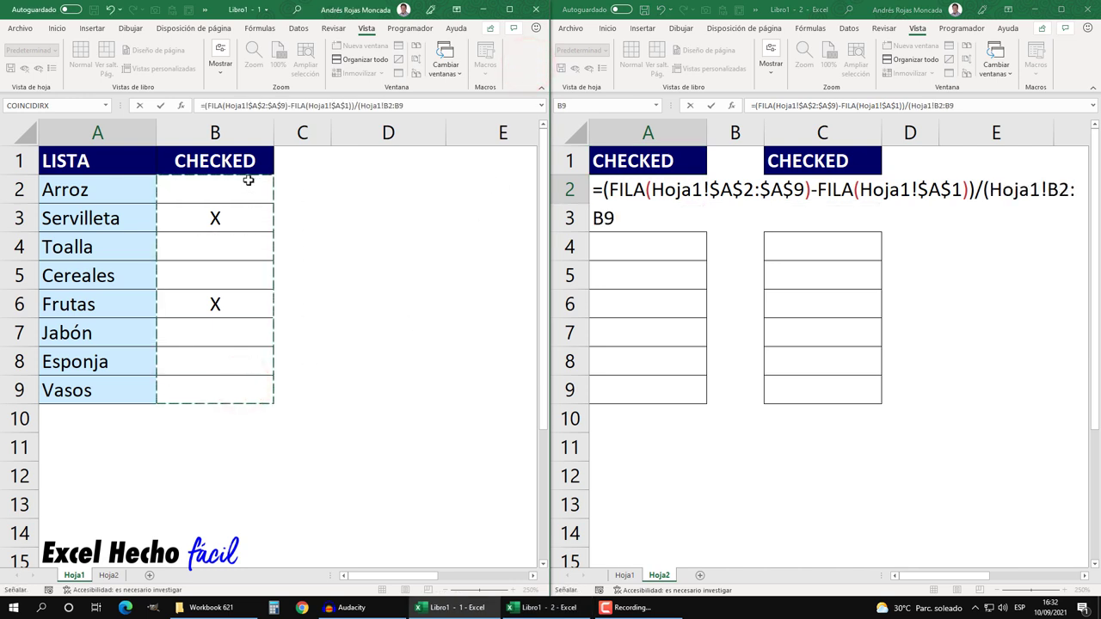
click(1073, 82)
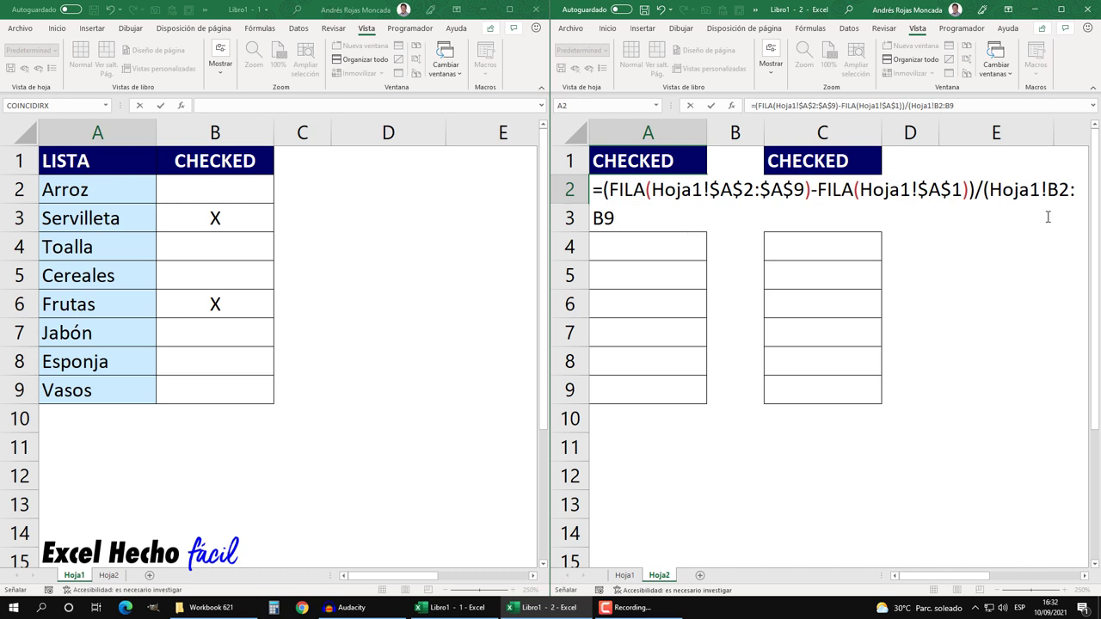
click(1070, 189)
key(F4)
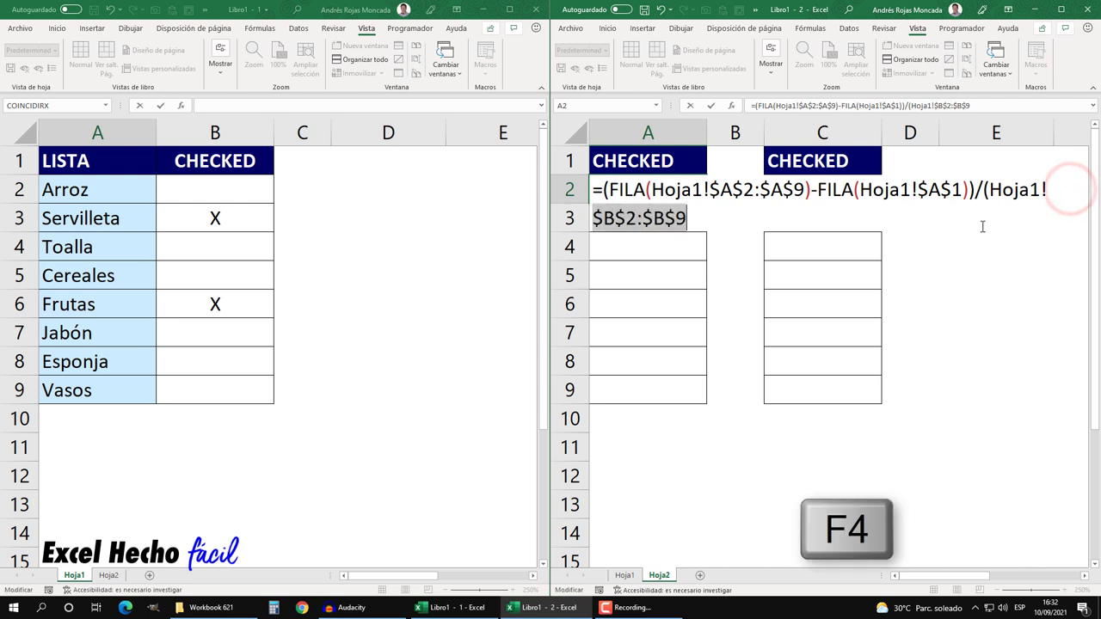
Complete the divisor by comparing the CHECKED range with "X" and closing the parenthesis
click(688, 218)
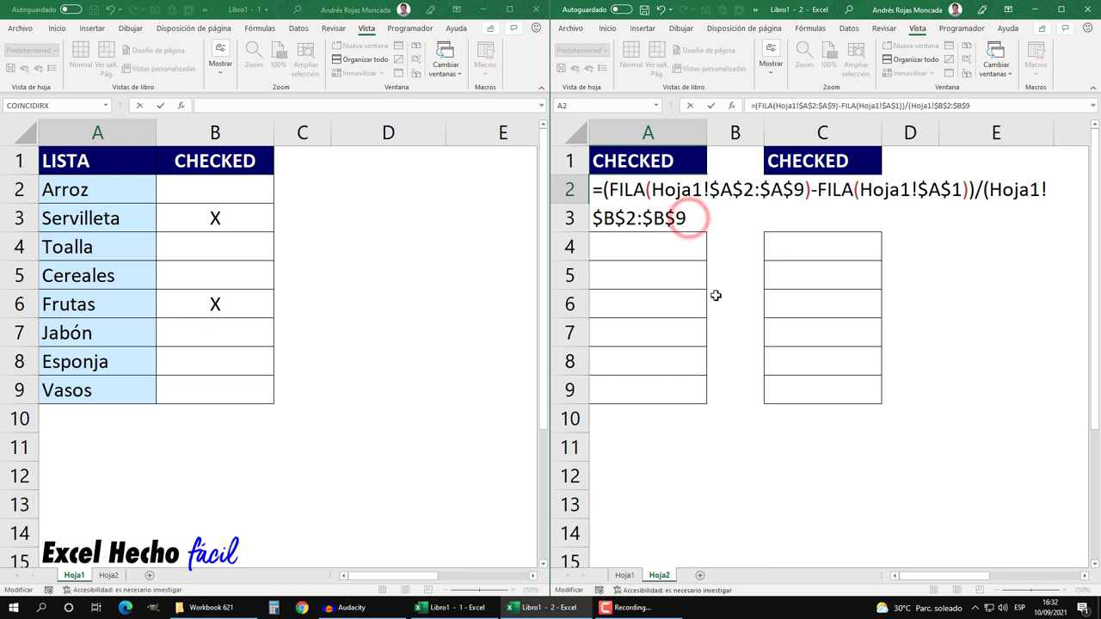
text(=)
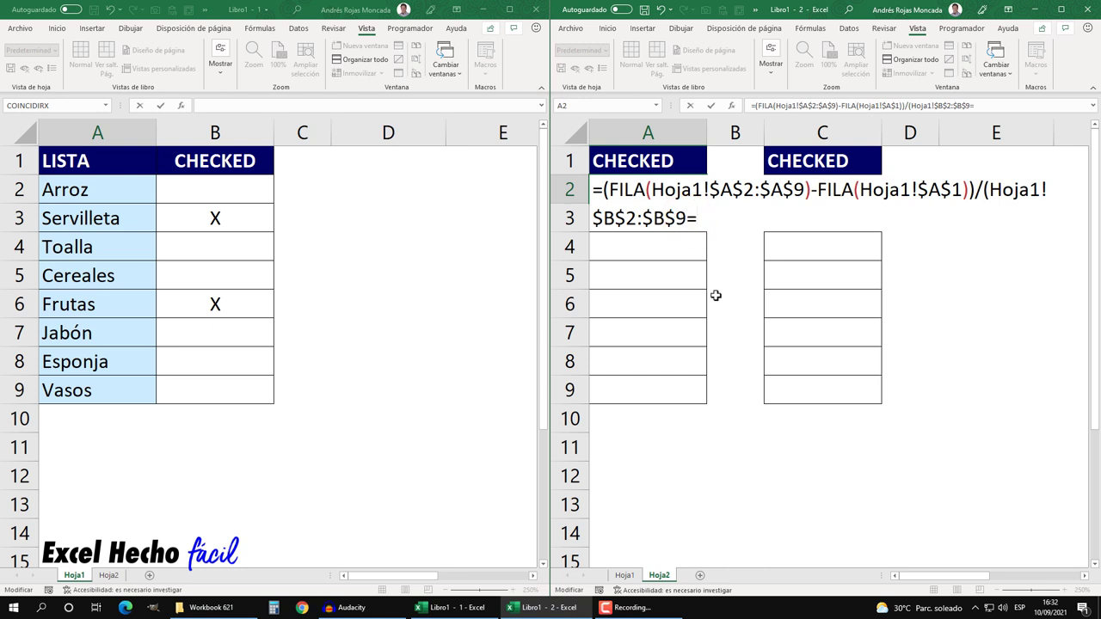
text("X")
click(705, 218)
click(724, 218)
text())
Evaluate the (Hoja1!$B$2:$B$9="X") condition as an array preview and restore the formula
drag(985, 189, 891, 232)
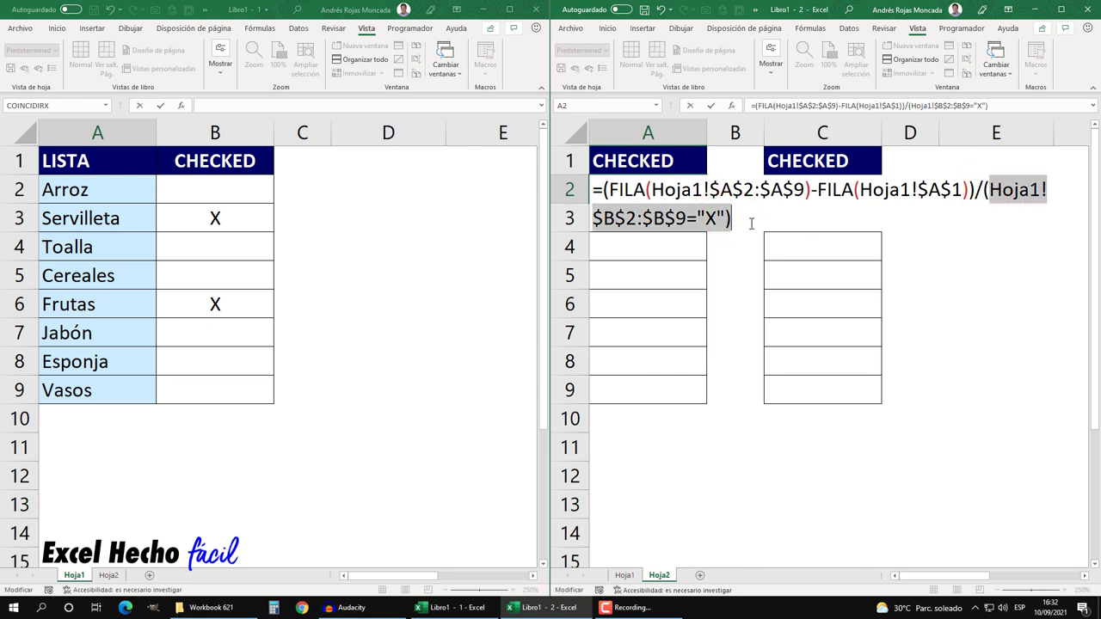
drag(983, 189, 742, 223)
key(F9)
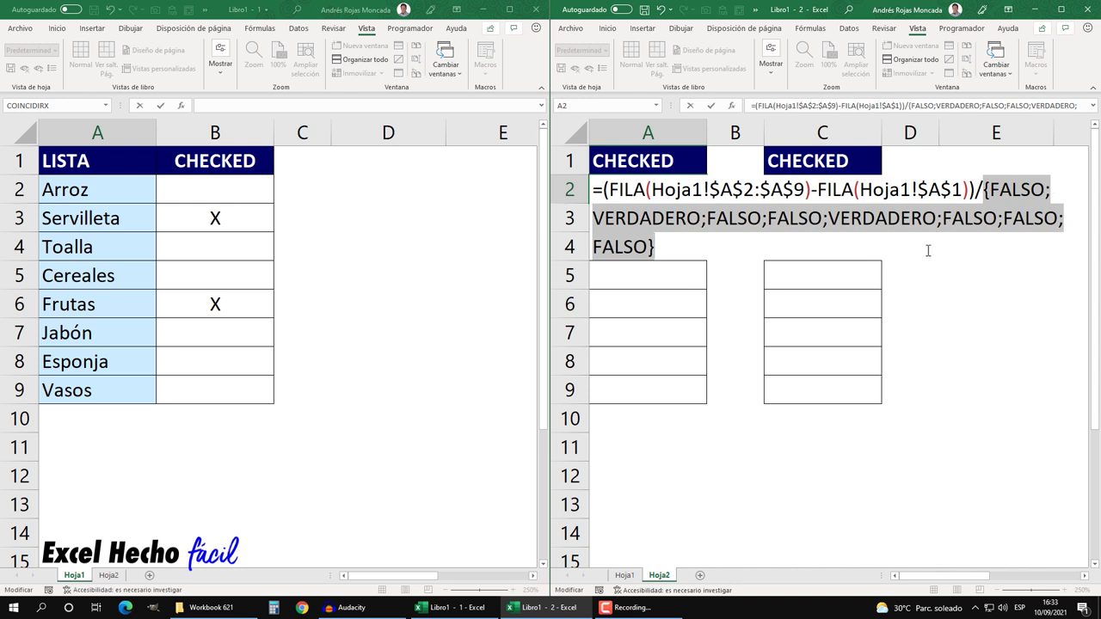
key(ctrl+z)
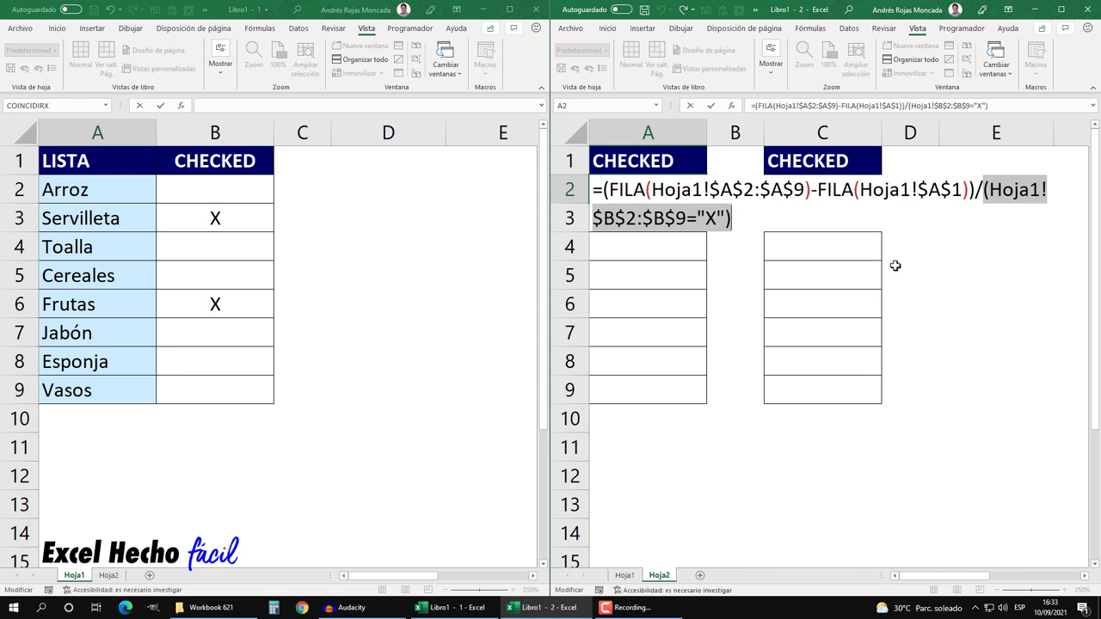
Try placing a double minus (--) before the "X" condition, preview its evaluated array and restore the formula
click(981, 190)
text(--)
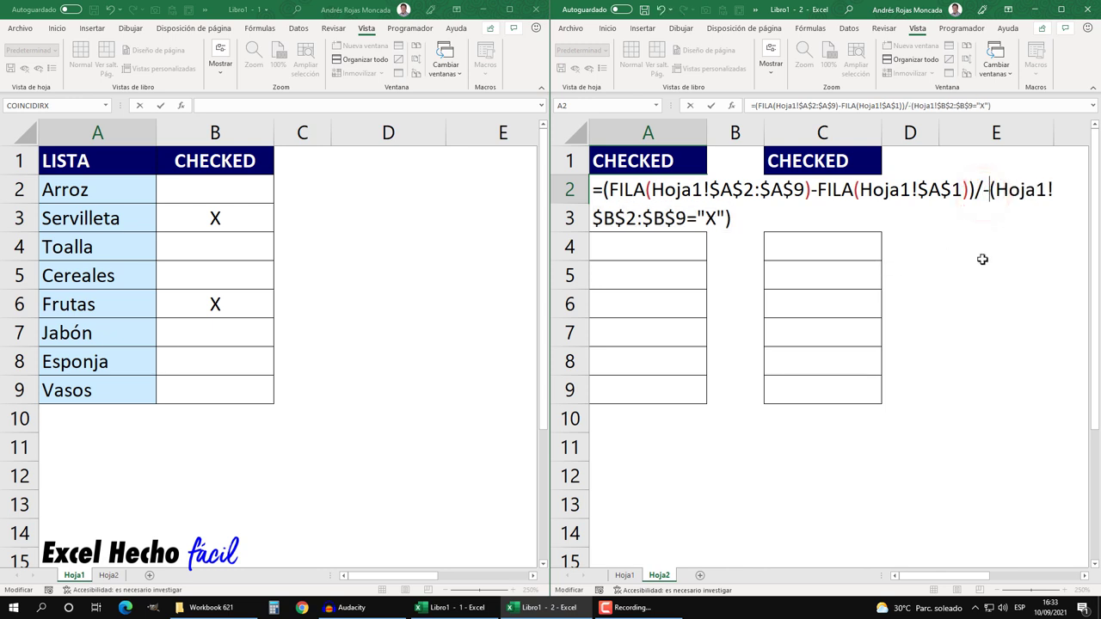
click(980, 190)
drag(982, 189, 731, 218)
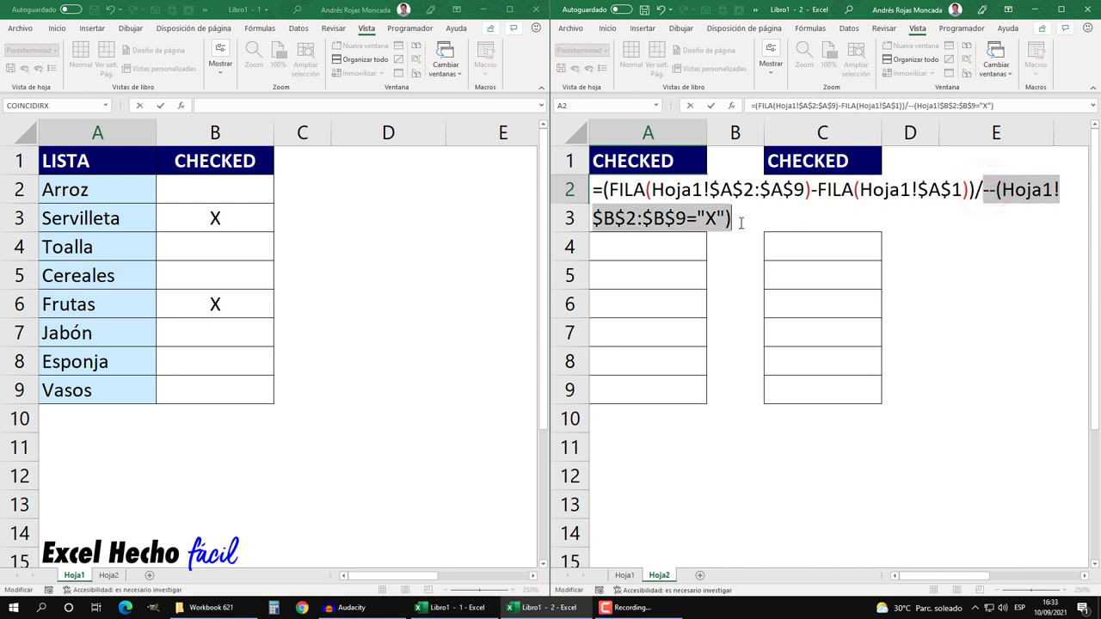
key(F9)
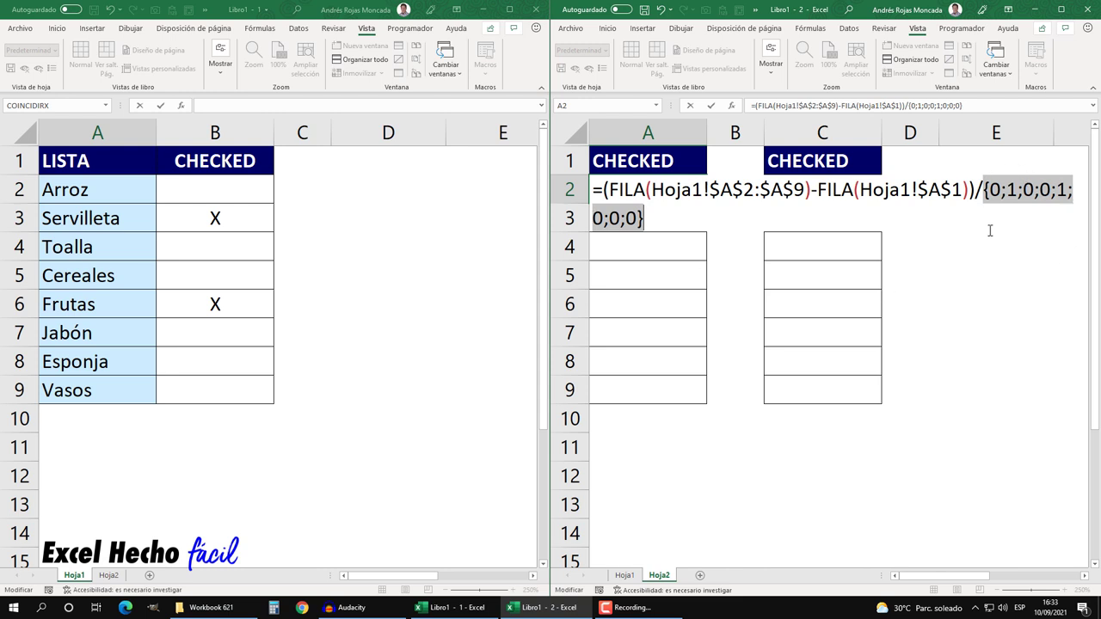
key(ctrl+z)
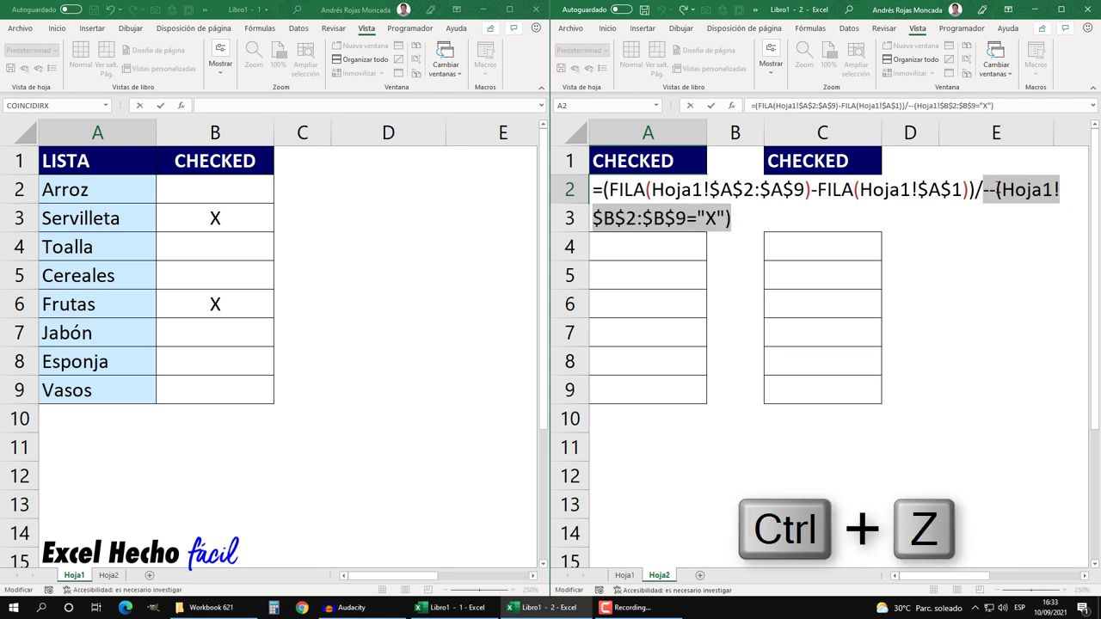
Remove the double minus from in front of the "X" condition
click(996, 191)
key(BackSpace)
key(BackSpace)
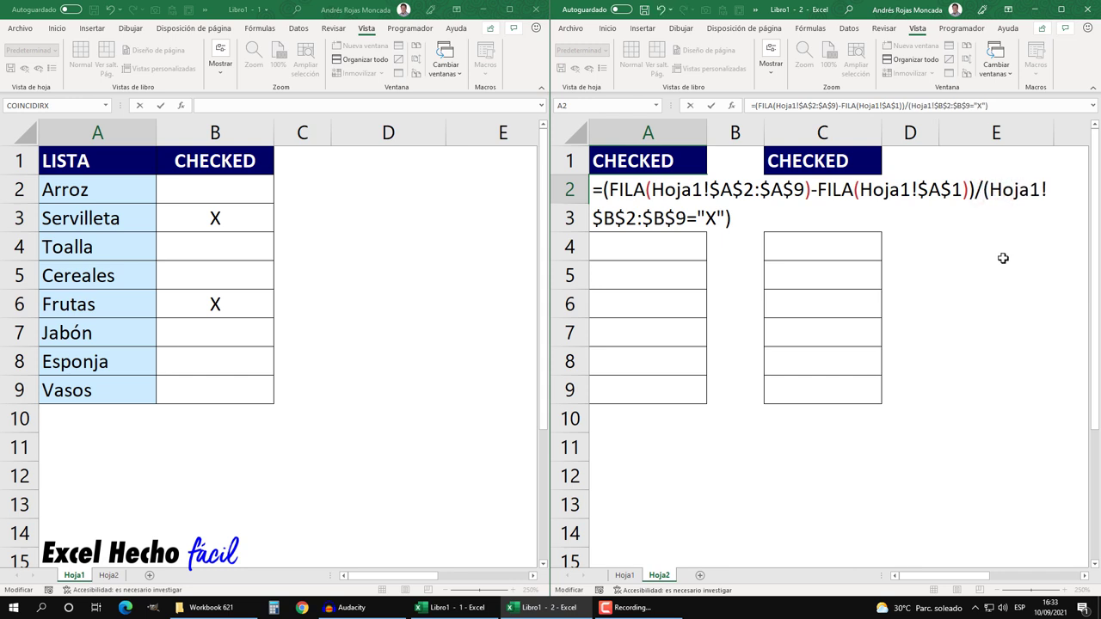
Try multiplying the "X" condition by 1, preview its evaluated array and restore the formula
click(735, 218)
text(*1)
drag(982, 189, 769, 233)
key(F9)
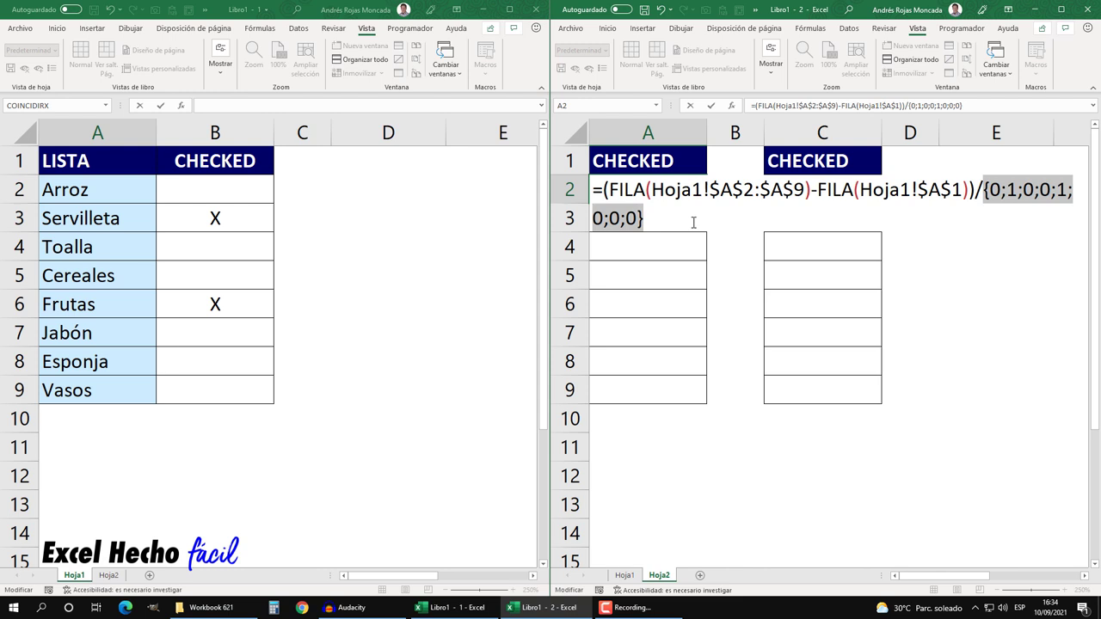
key(ctrl+z)
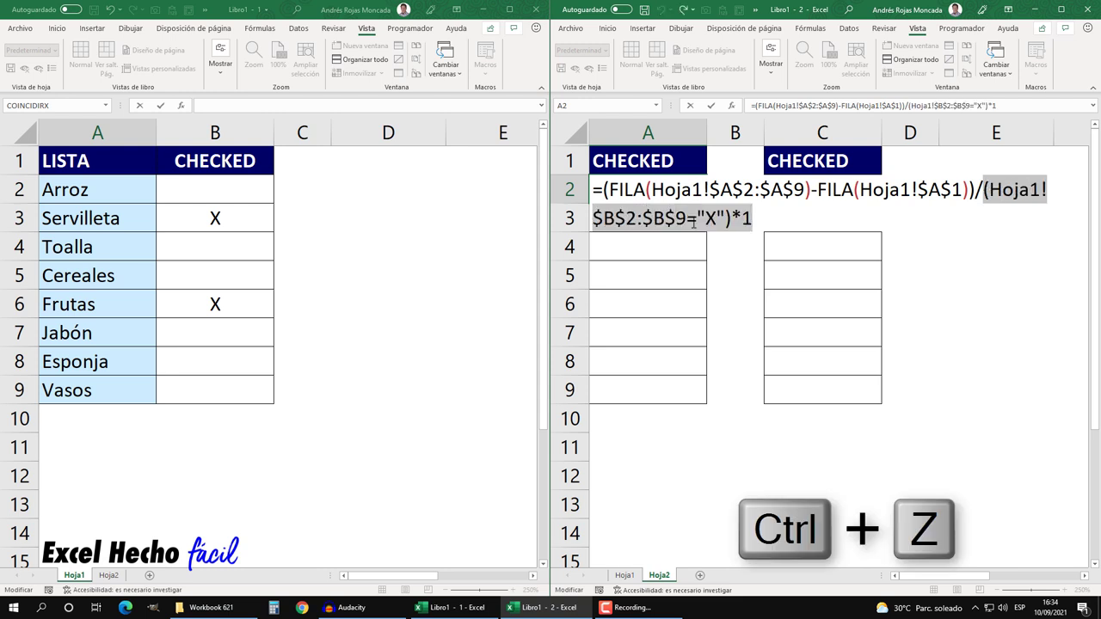
Remove the *1 from the end of the formula in A2
click(768, 217)
key(BackSpace)
key(BackSpace)
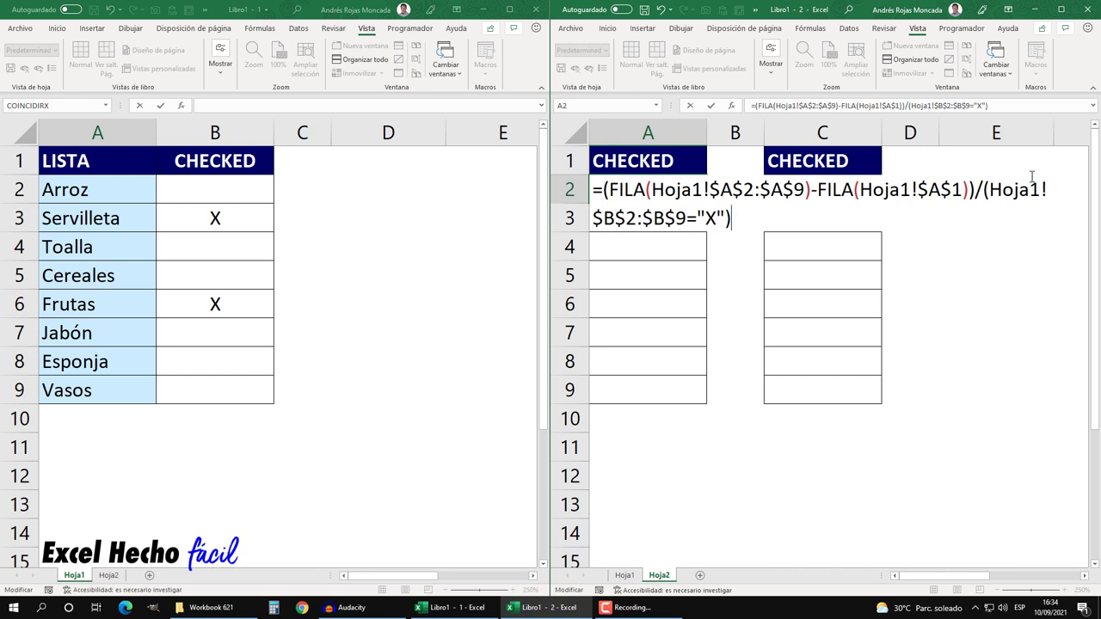
Preview the evaluated arrays of the "X" condition and of the FILA subtraction in A2, restoring the formula after each
drag(985, 189, 770, 222)
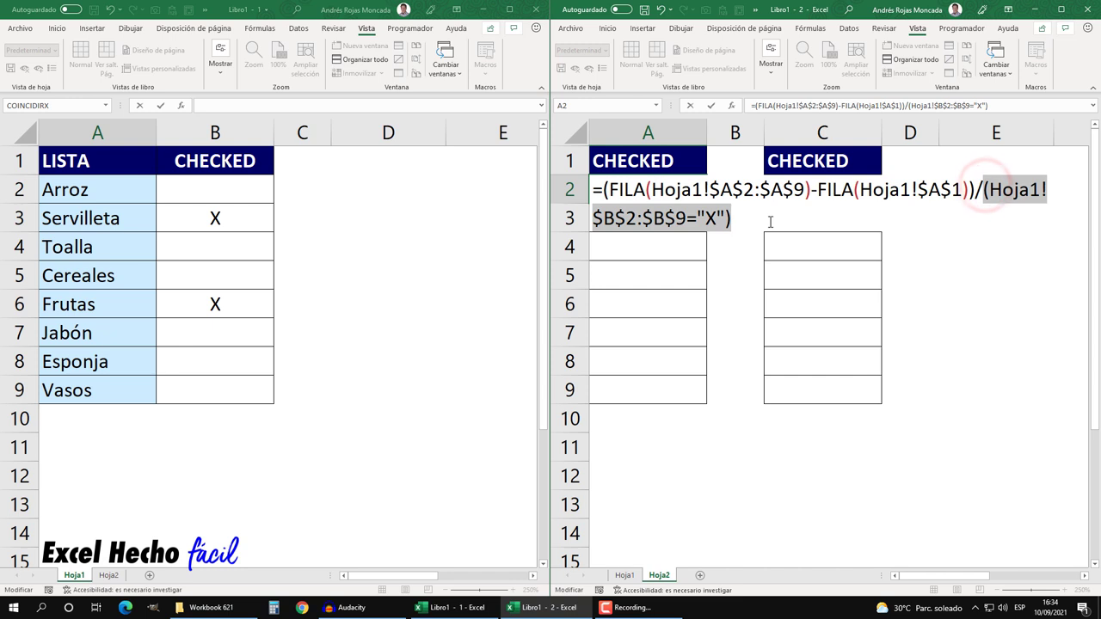
key(F9)
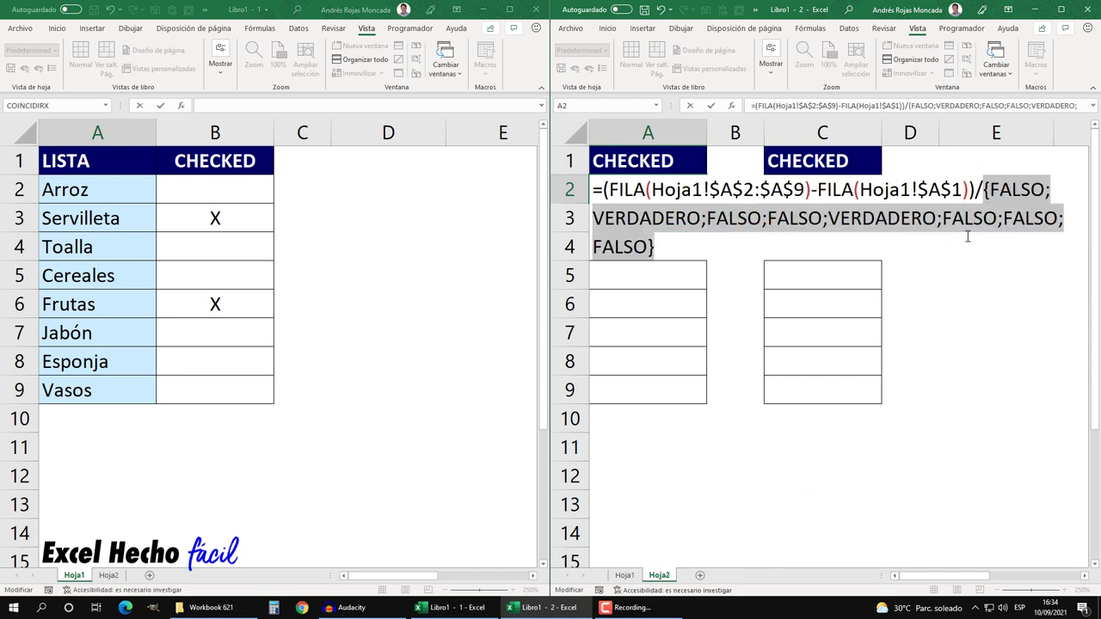
key(ctrl+z)
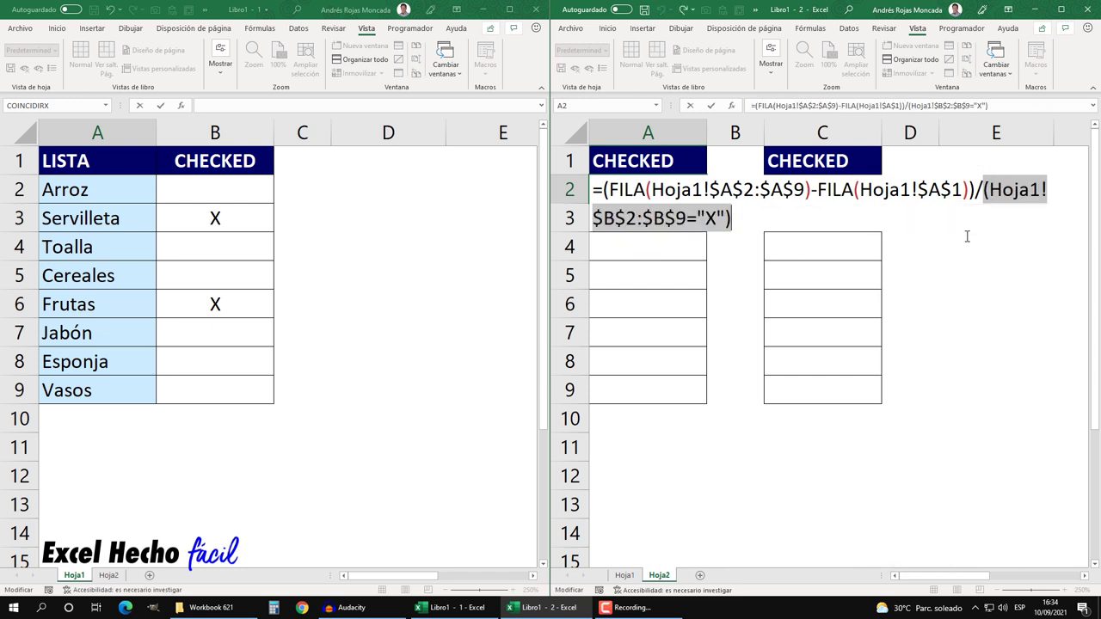
drag(826, 189, 605, 189)
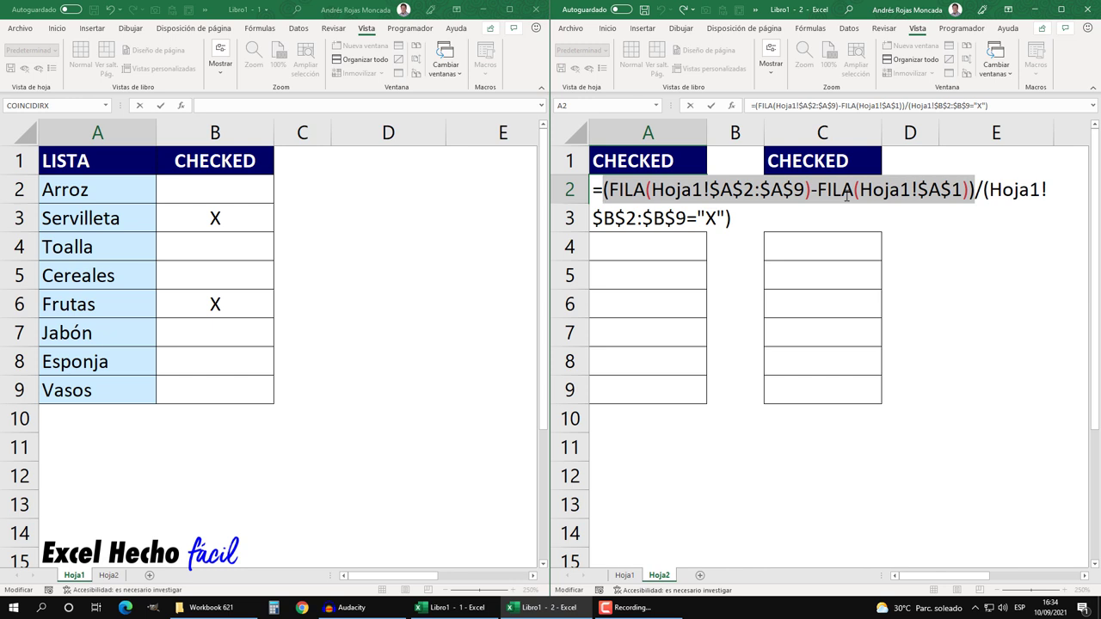
key(F9)
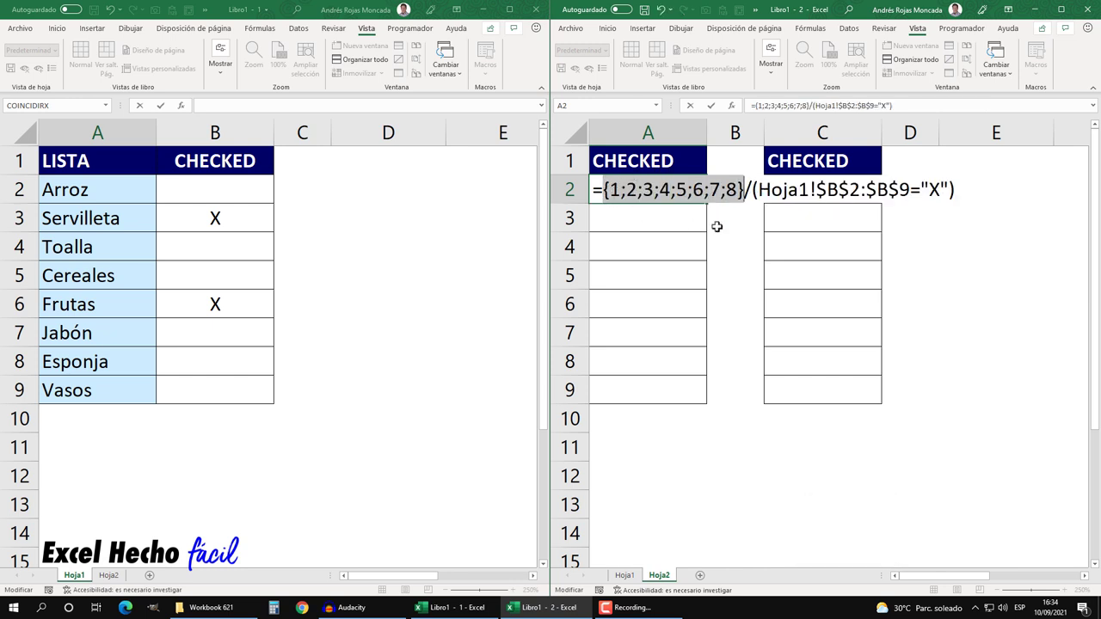
key(ctrl+z)
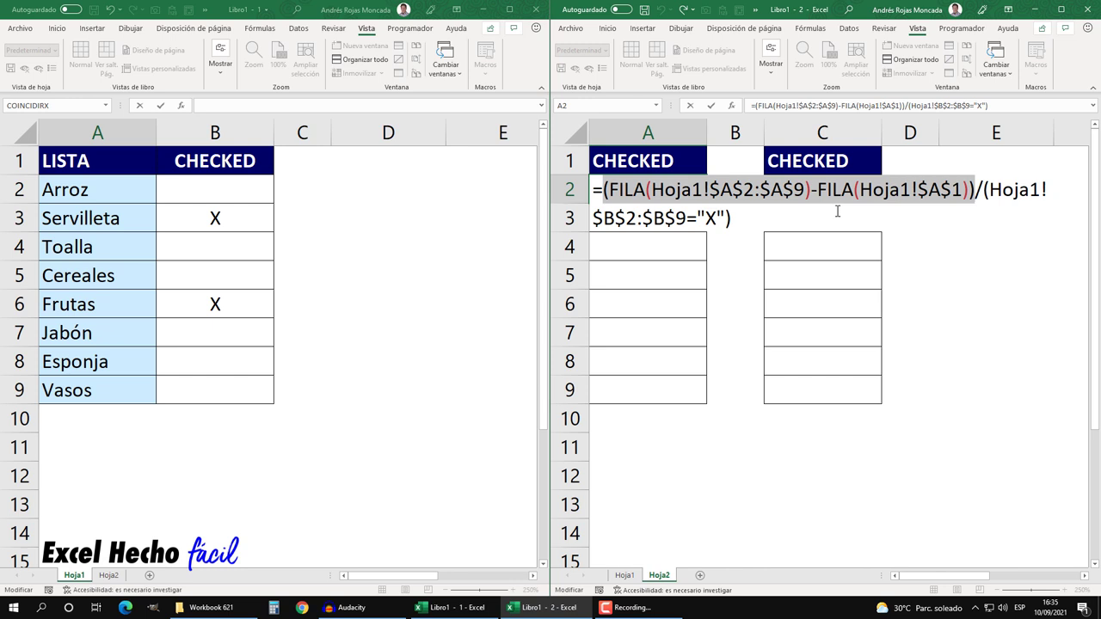
Preview the evaluated array of the entire FILA division by the "X" condition and restore the formula
drag(736, 220, 604, 183)
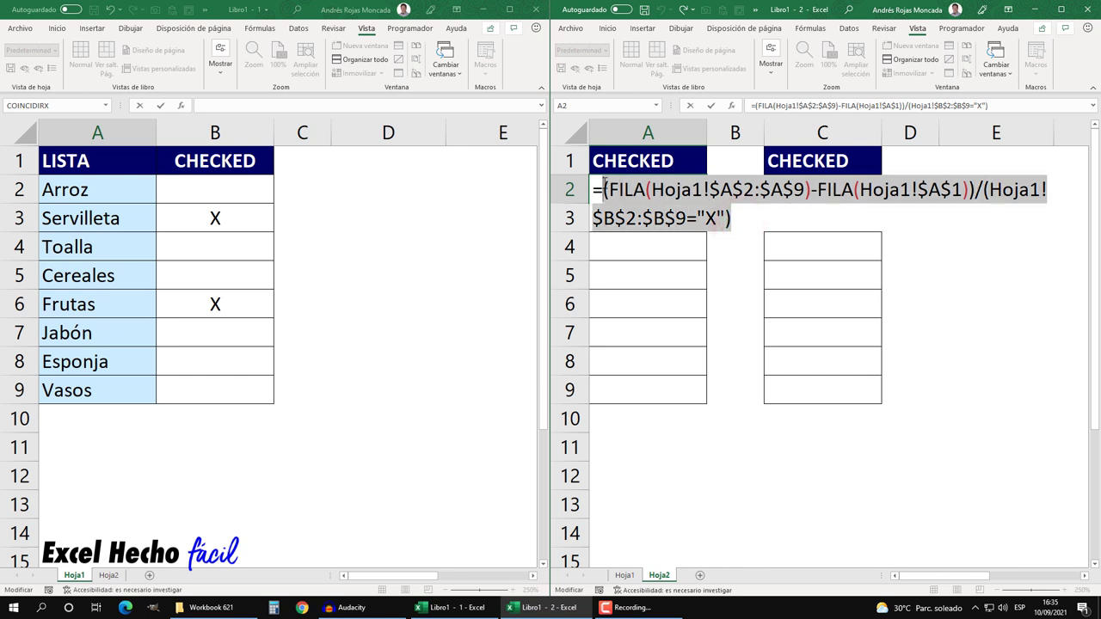
key(F9)
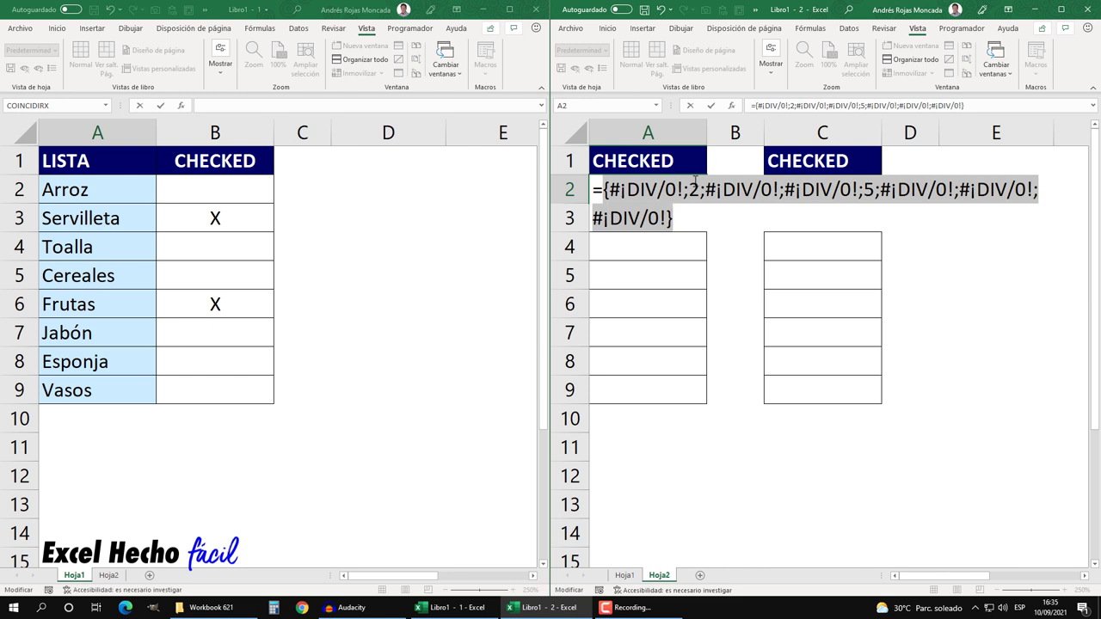
key(ctrl+z)
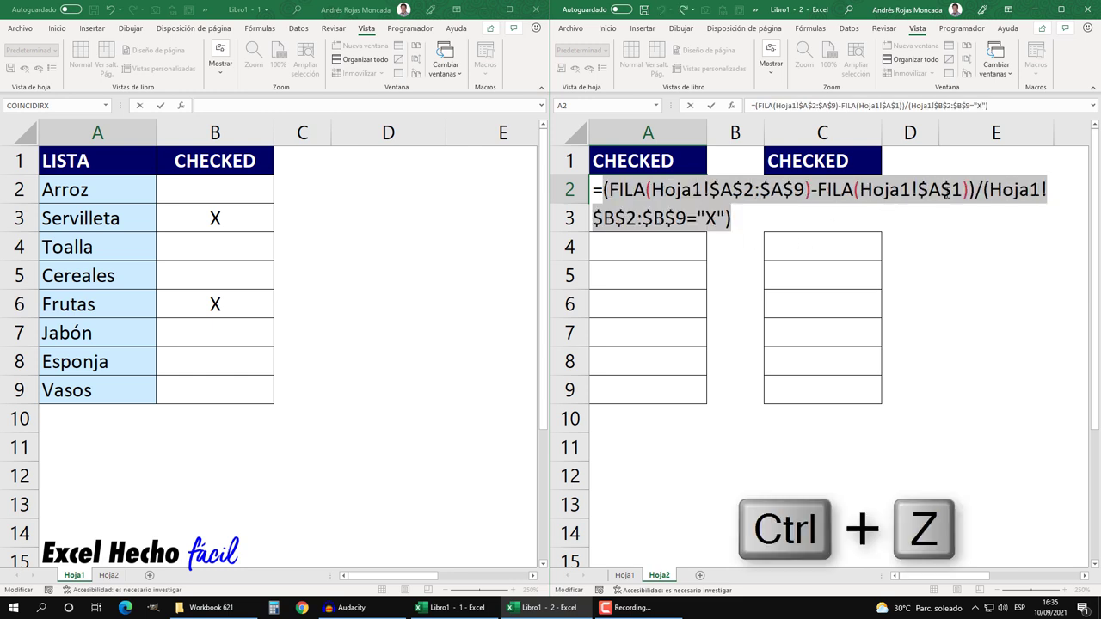
drag(967, 189, 603, 190)
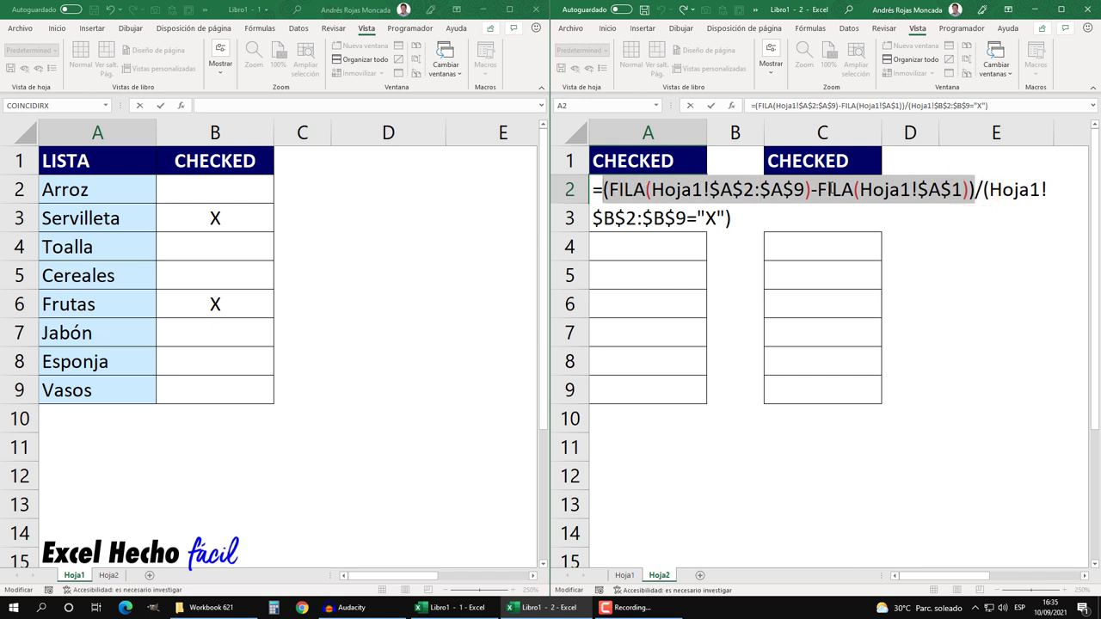
drag(743, 219, 603, 187)
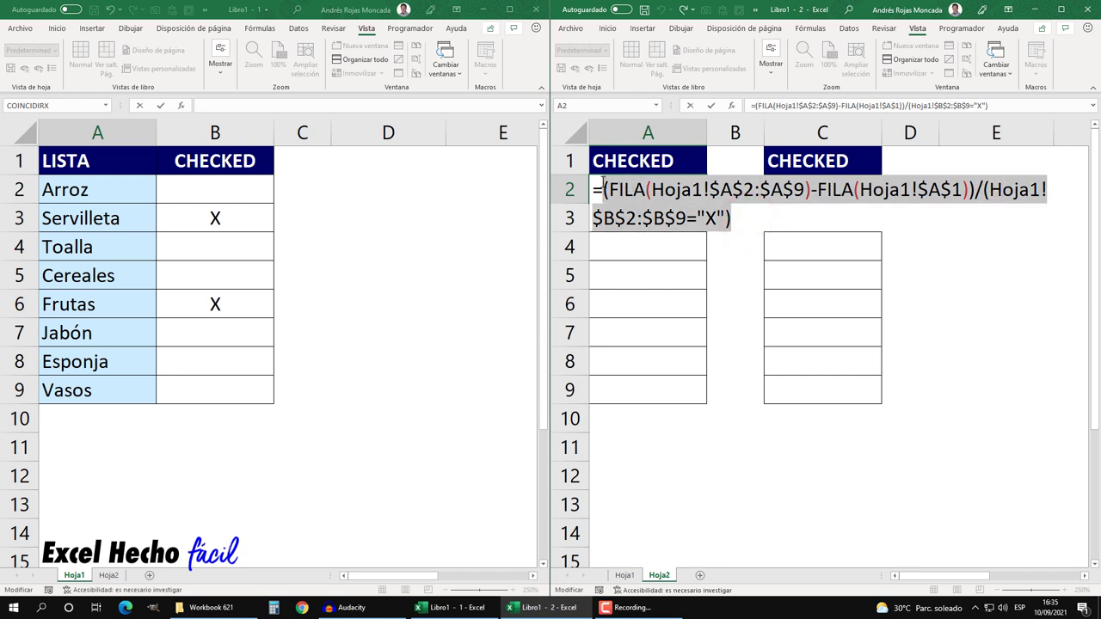
key(F9)
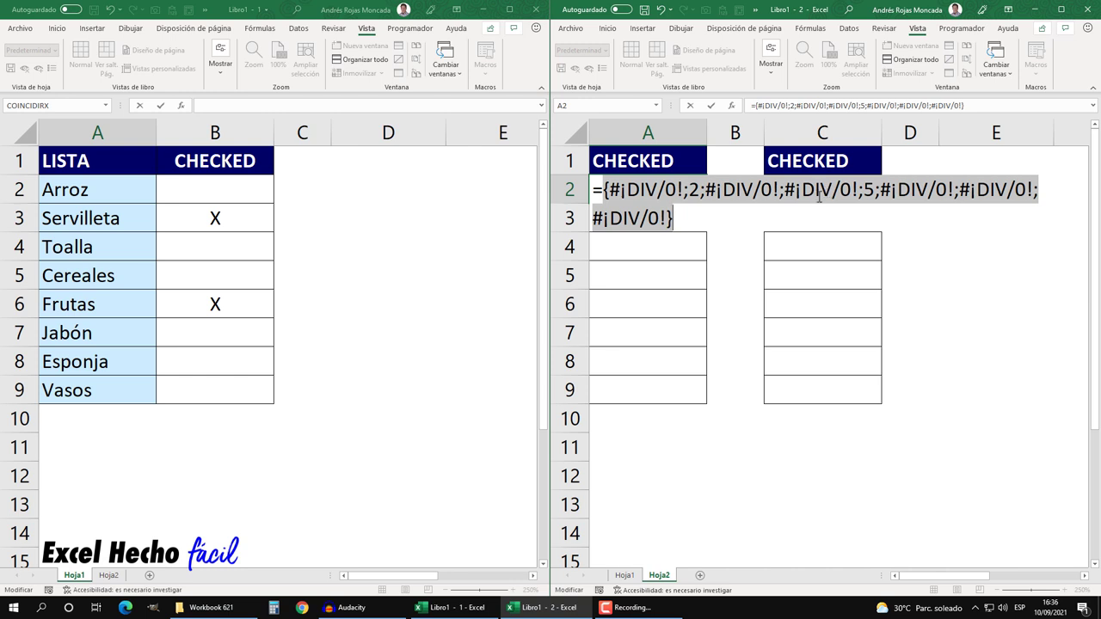
key(ctrl+z)
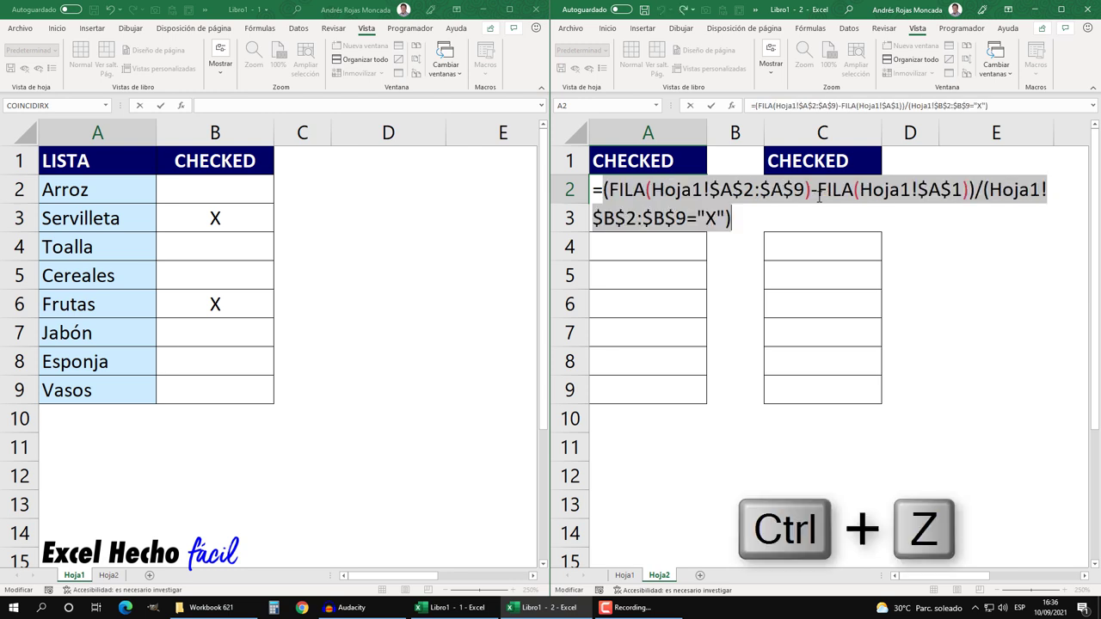
Insert AGREGAR( before the division expression in A2 with function number 15 - K.ESIMO.MENOR
click(603, 190)
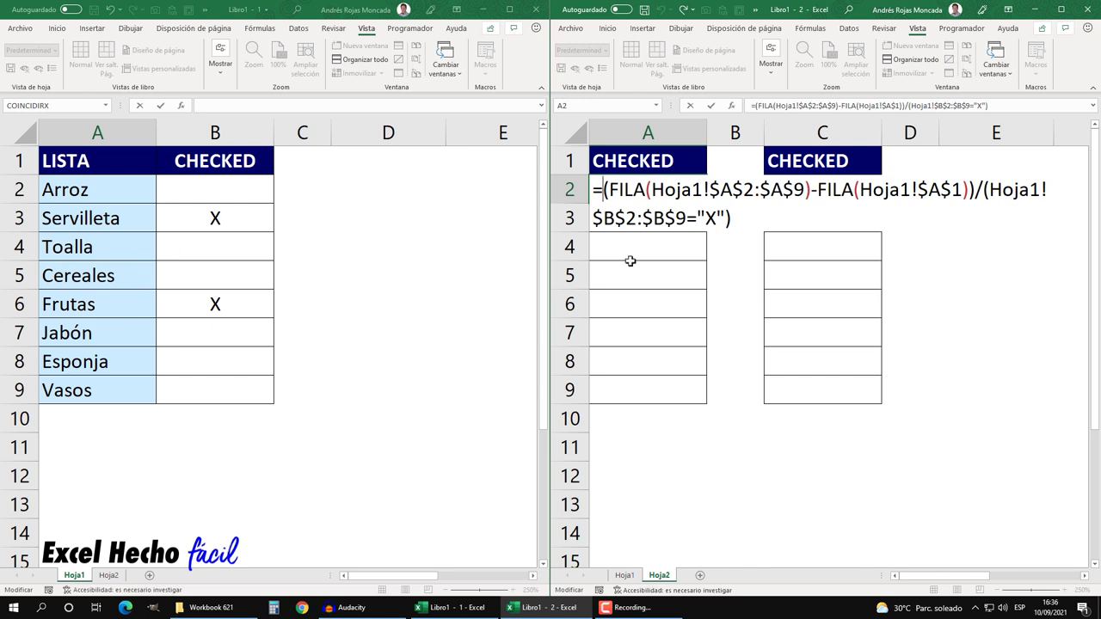
text(agre)
key(Tab)
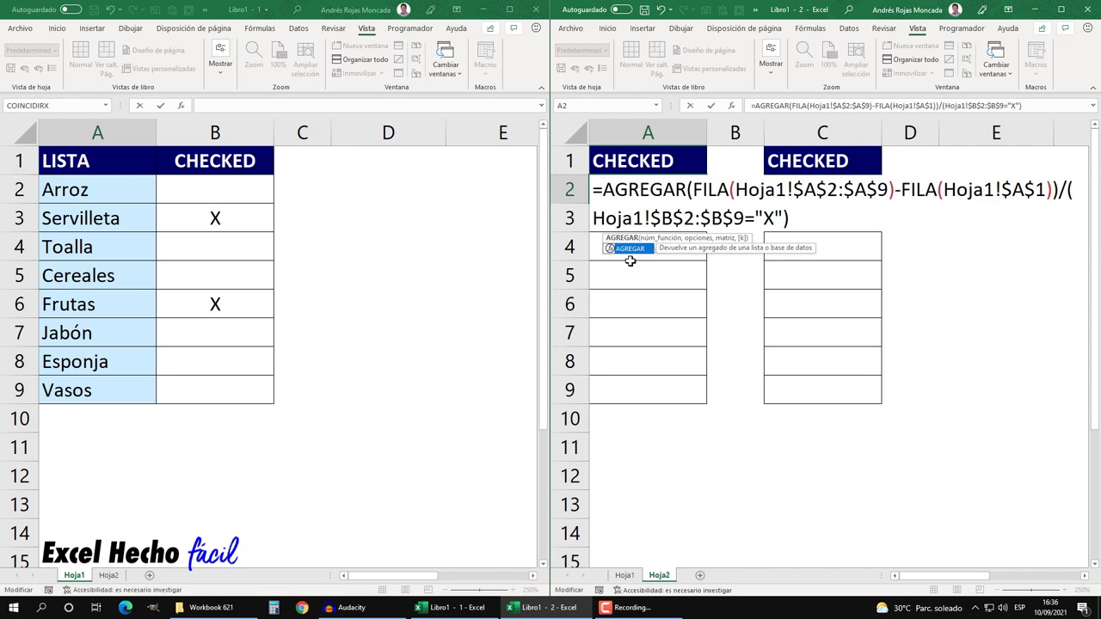
text(()
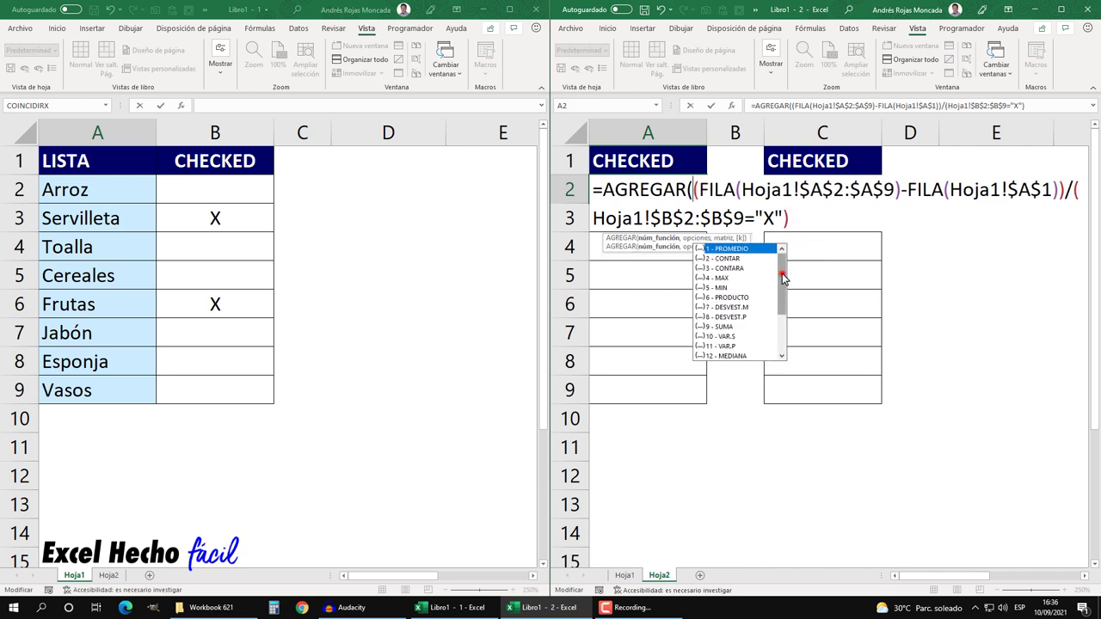
drag(782, 274, 784, 327)
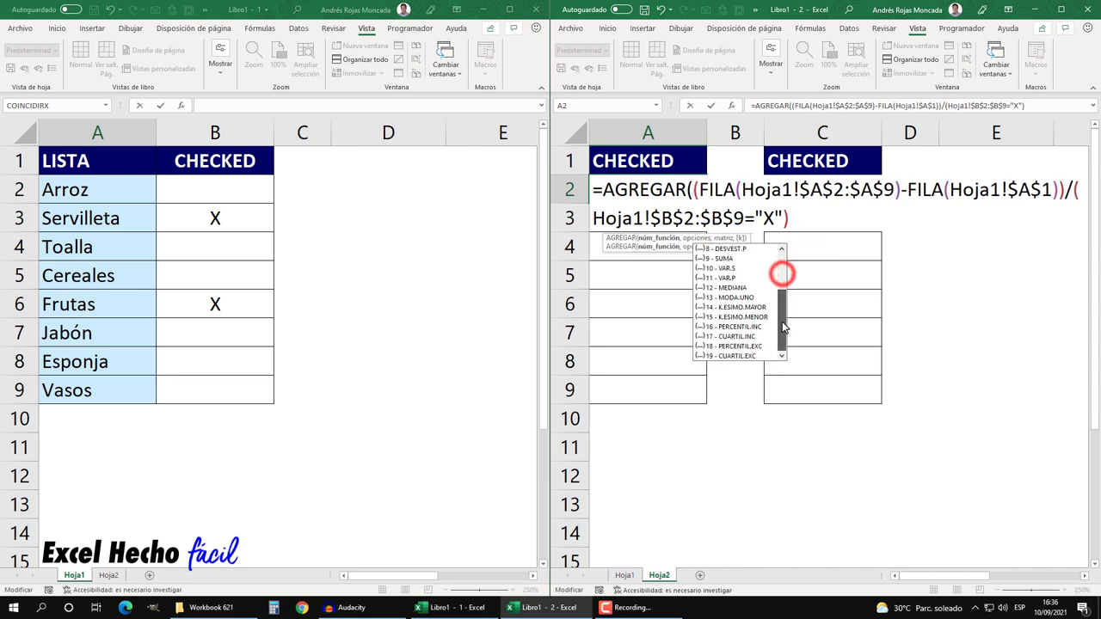
click(721, 319)
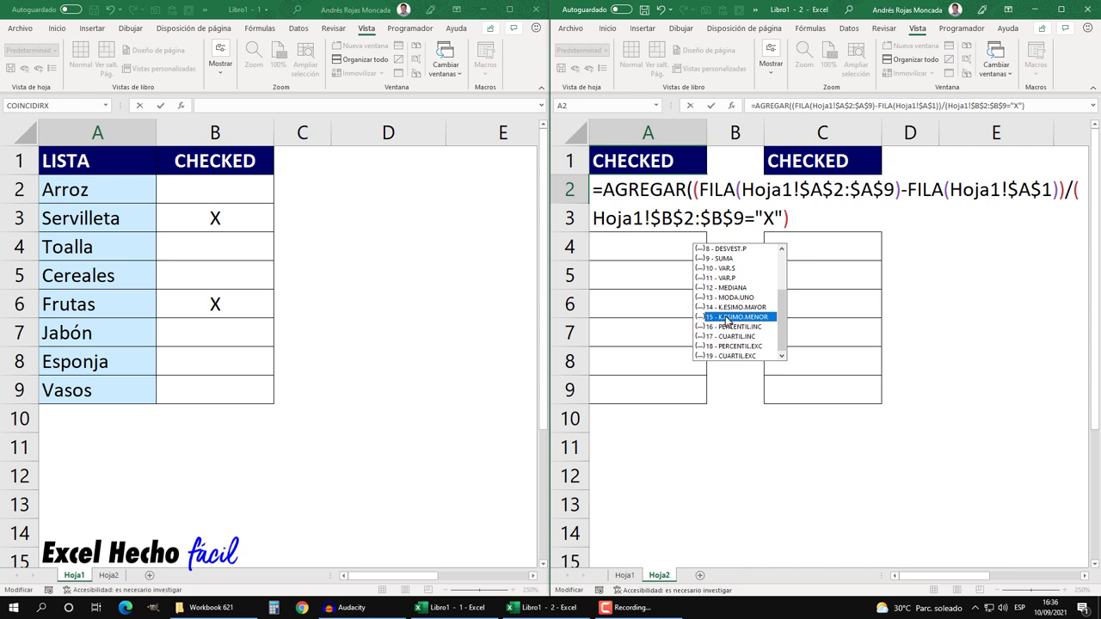
double_click(726, 320)
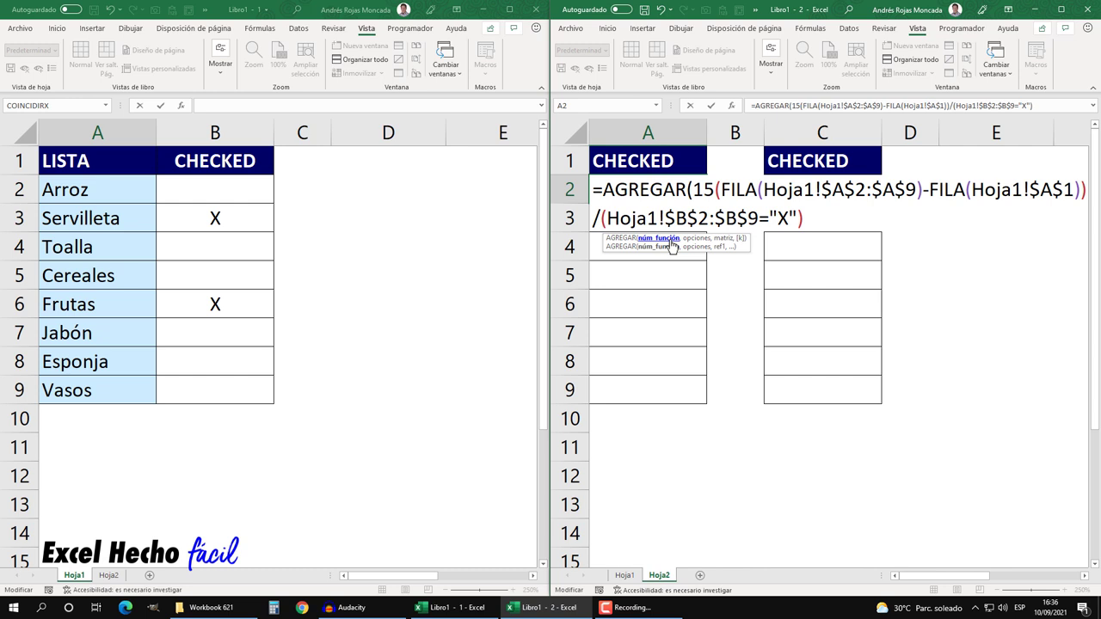
Set AGREGAR's options argument to 6 - Omitir valores de error, keeping the division expression as the matriz argument
text(,)
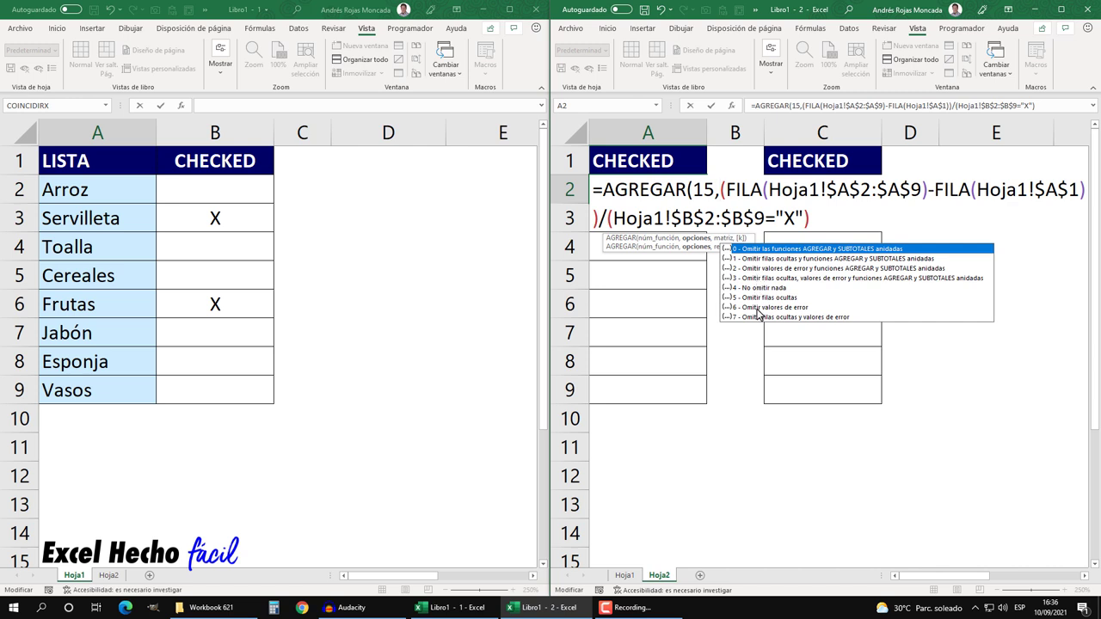
click(758, 309)
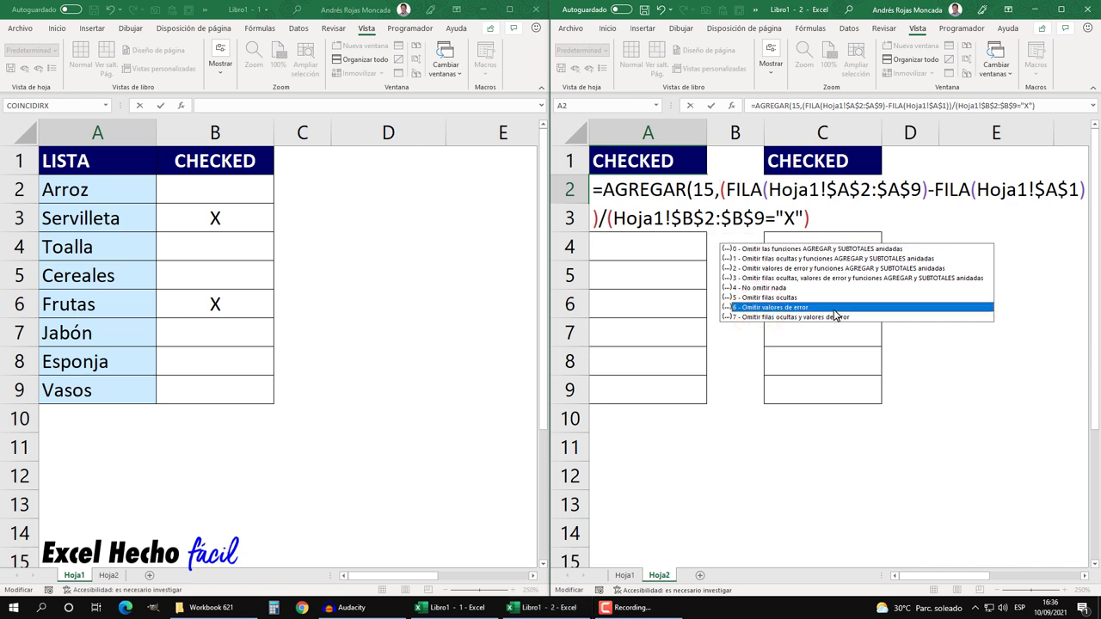
key(Tab)
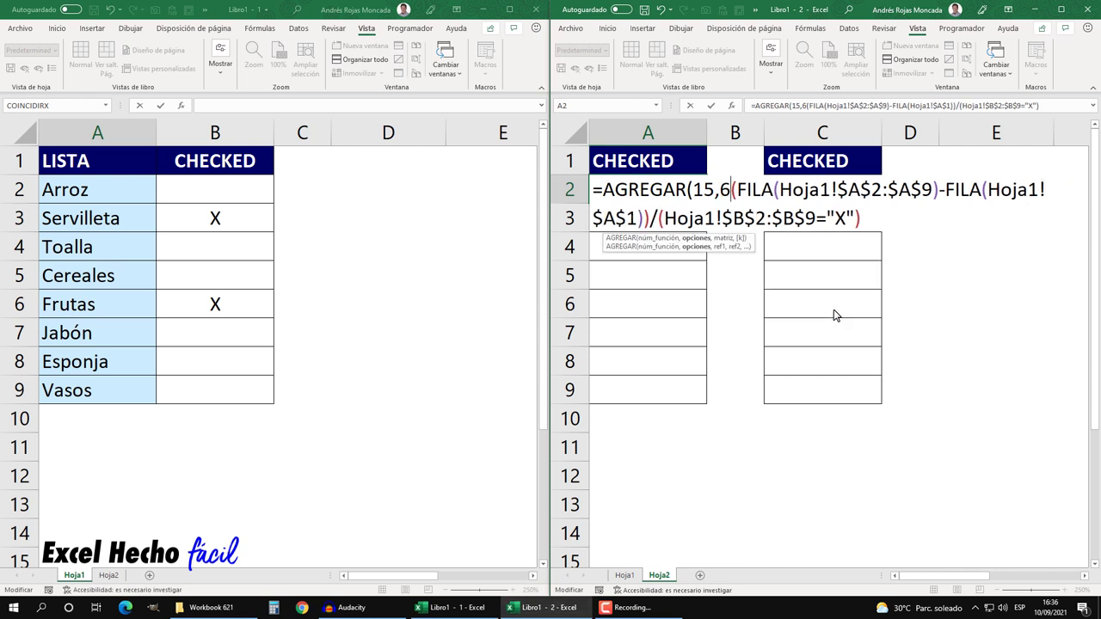
text(,)
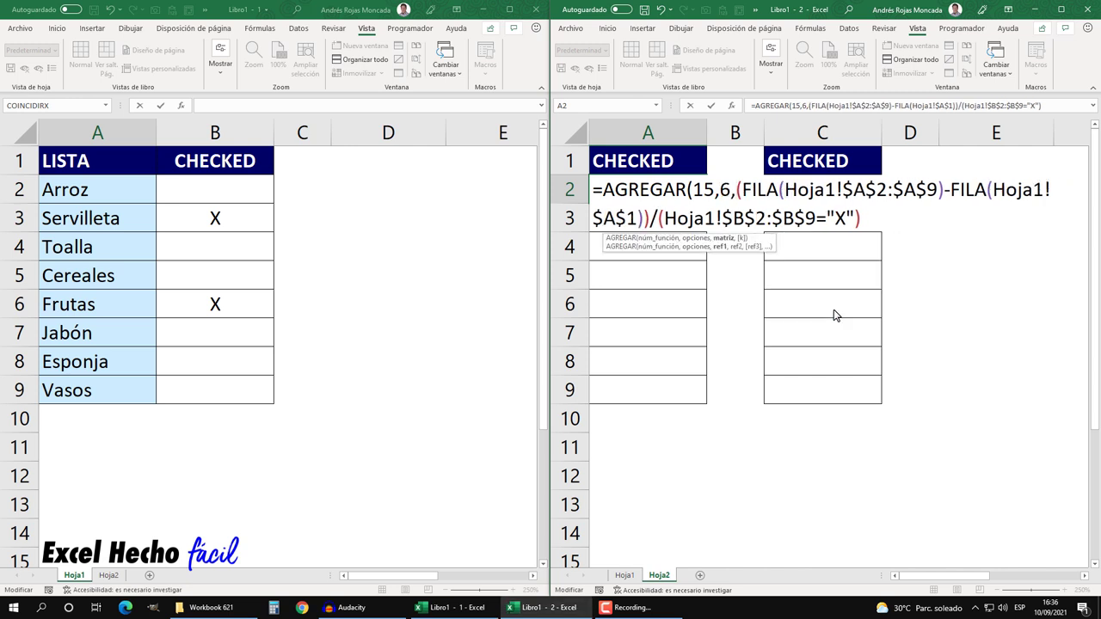
Complete AGREGAR with a k argument of 1 and a closing parenthesis, preview its result and restore the formula
click(725, 239)
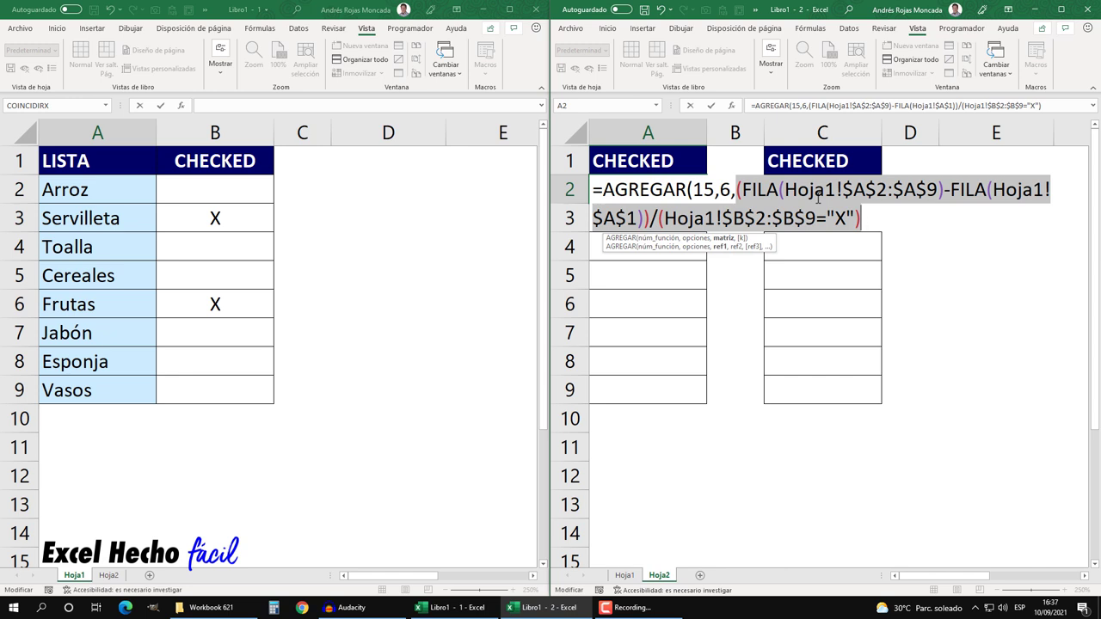
click(871, 220)
text(,1)
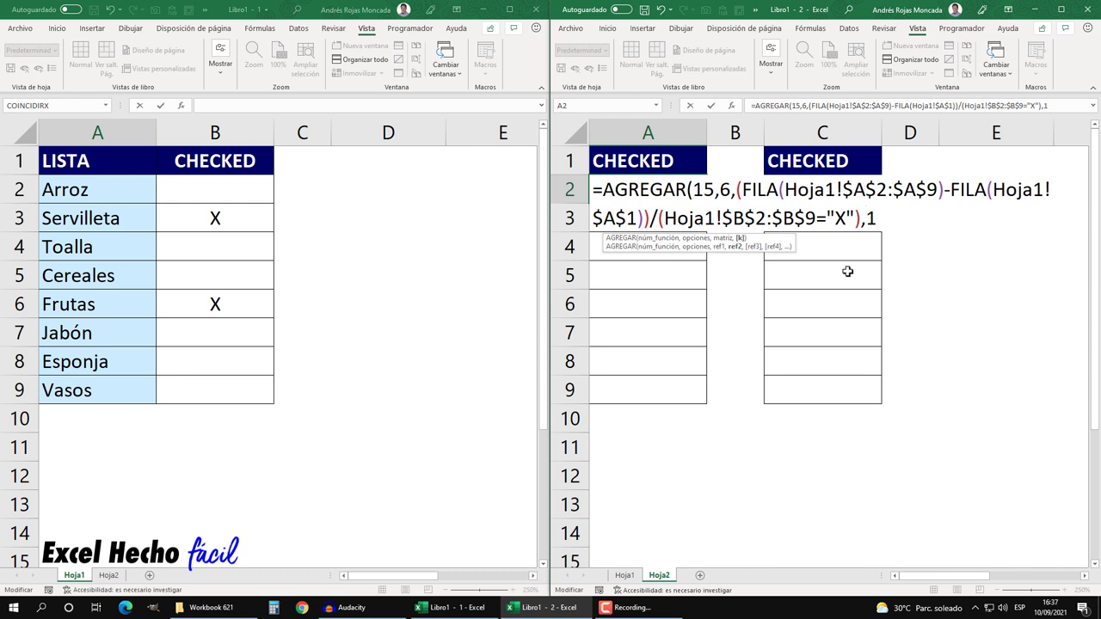
text())
key(F9)
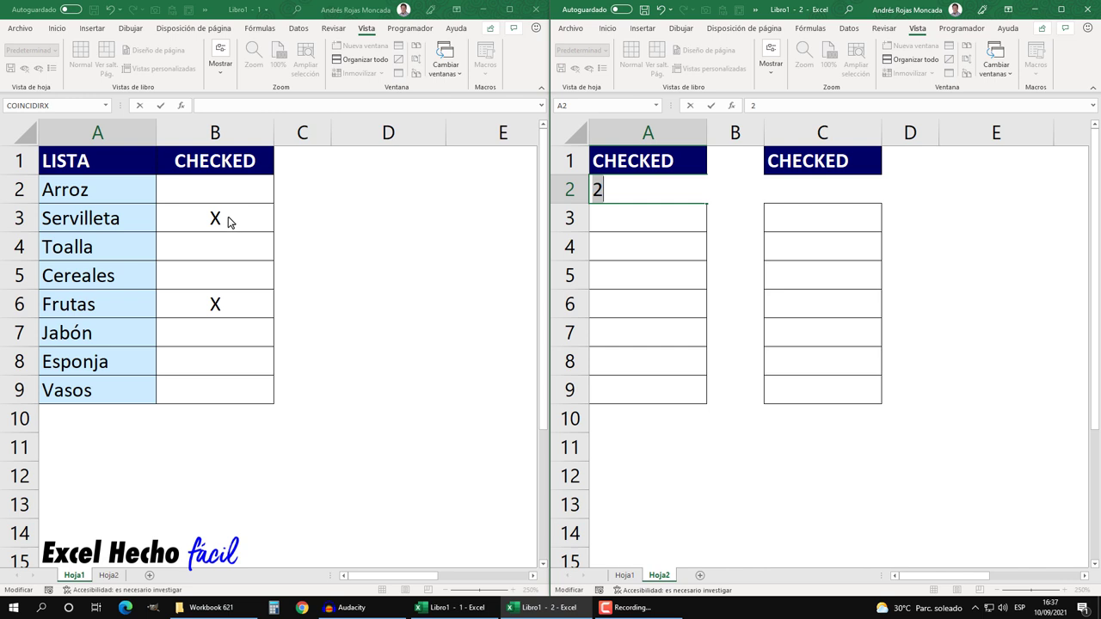
key(ctrl+z)
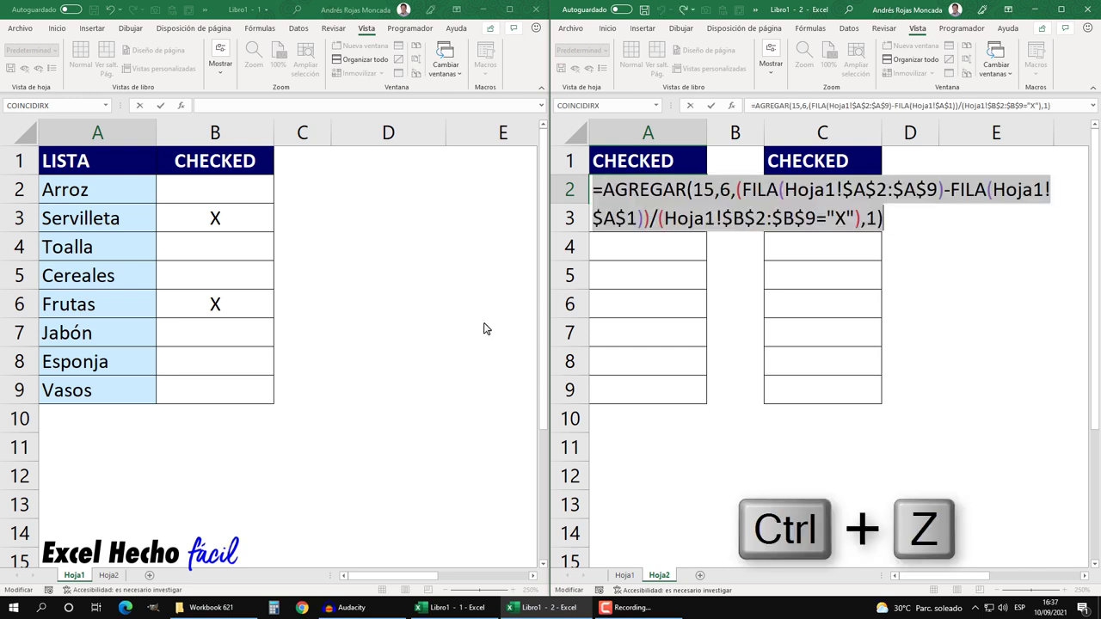
Try a k argument of 2 in AGREGAR, preview the result and restore the formula
double_click(872, 218)
text(2)
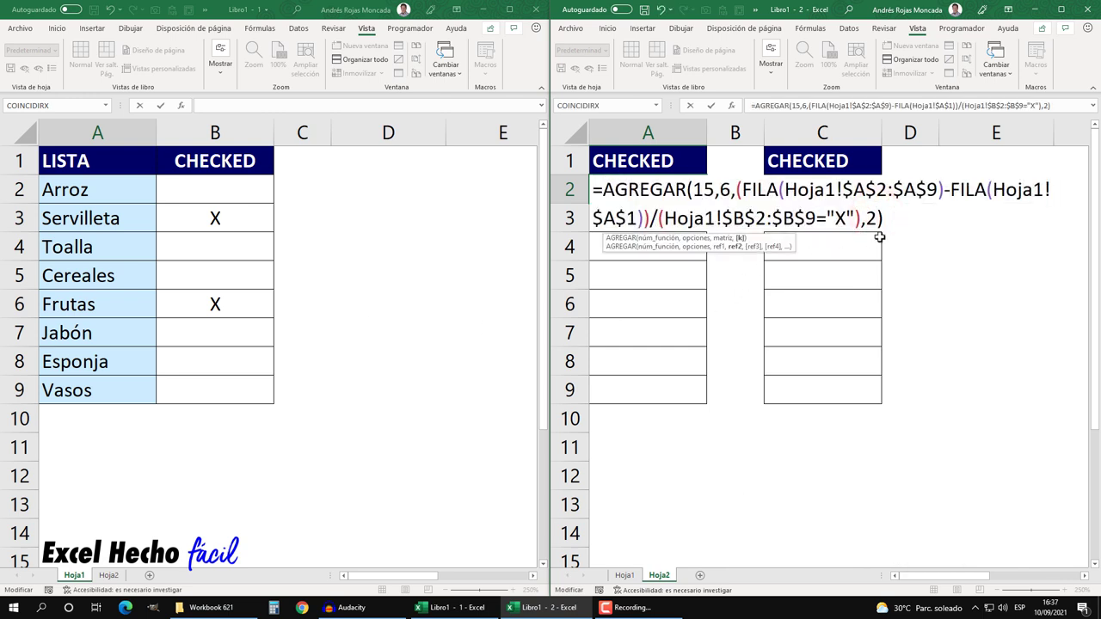
click(884, 217)
key(F9)
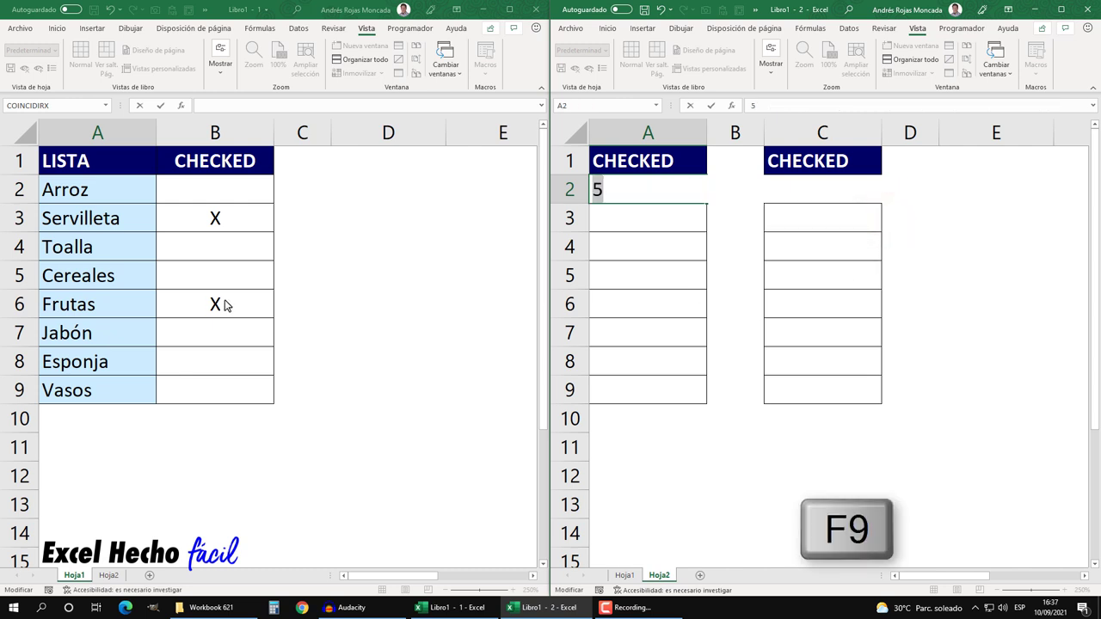
key(ctrl+z)
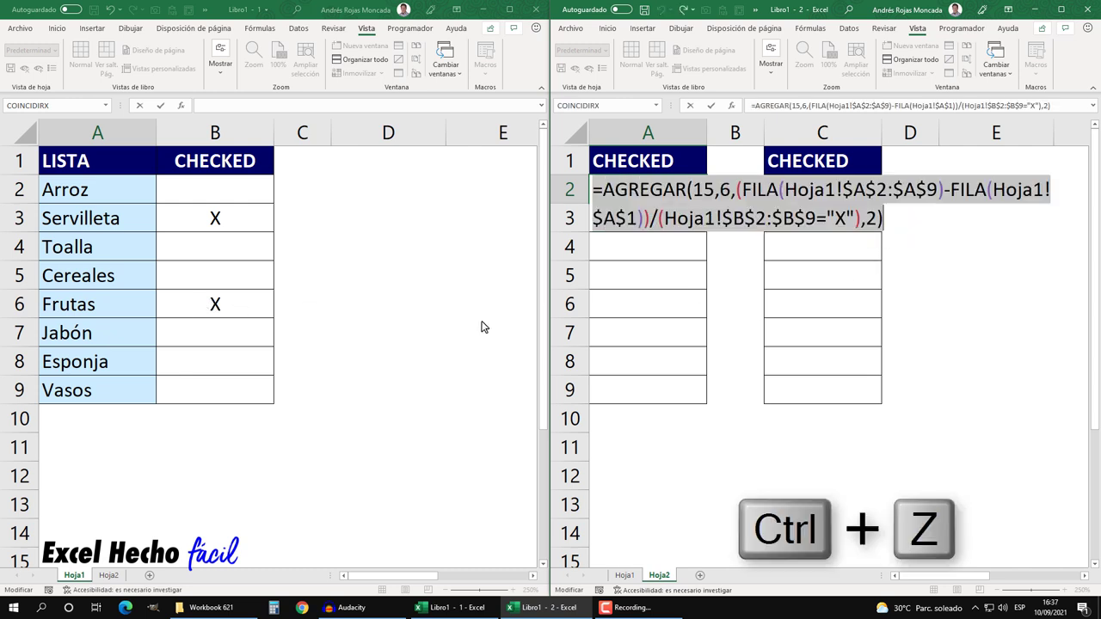
Try a k argument of 3 in AGREGAR, preview the result and restore the formula
double_click(872, 218)
text(3)
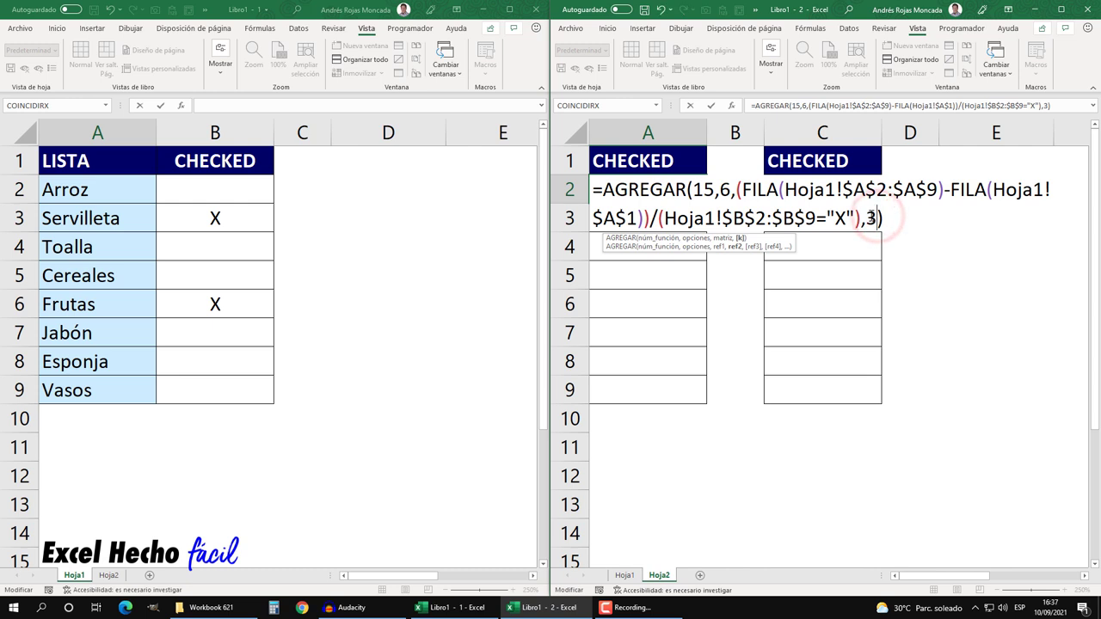
key(F9)
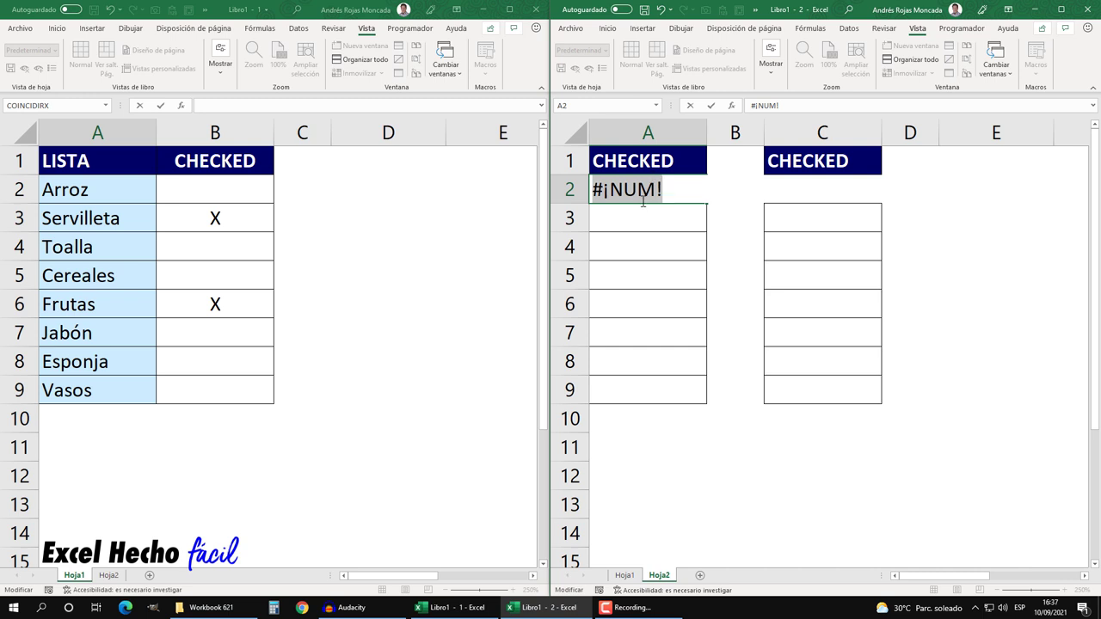
key(ctrl+z)
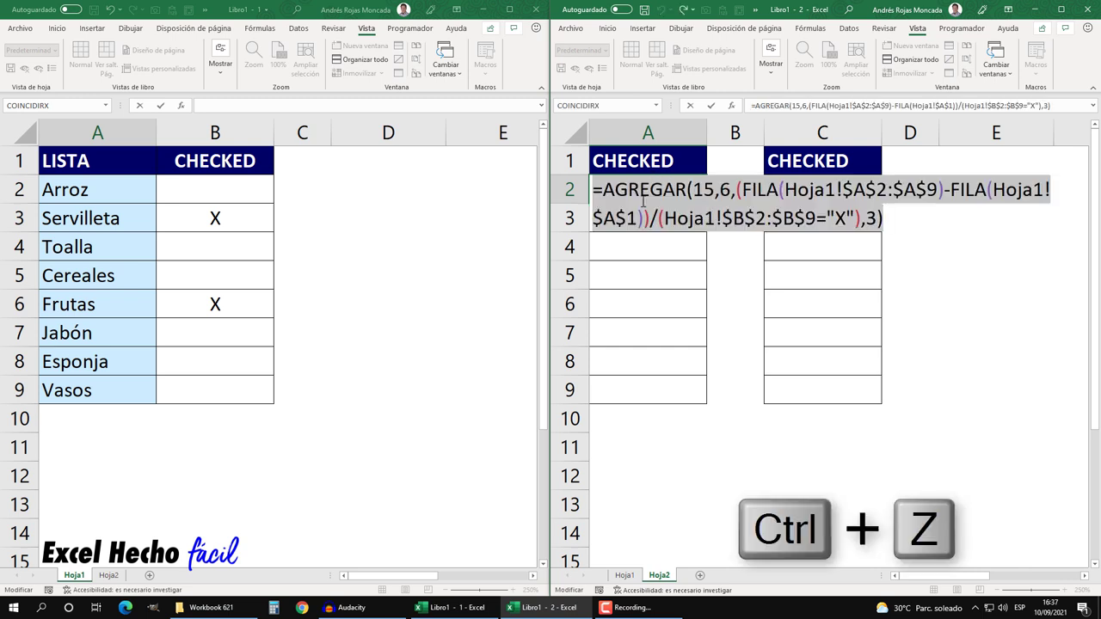
Replace AGREGAR's k argument with an empty FILAS function and its closing parenthesis
click(870, 219)
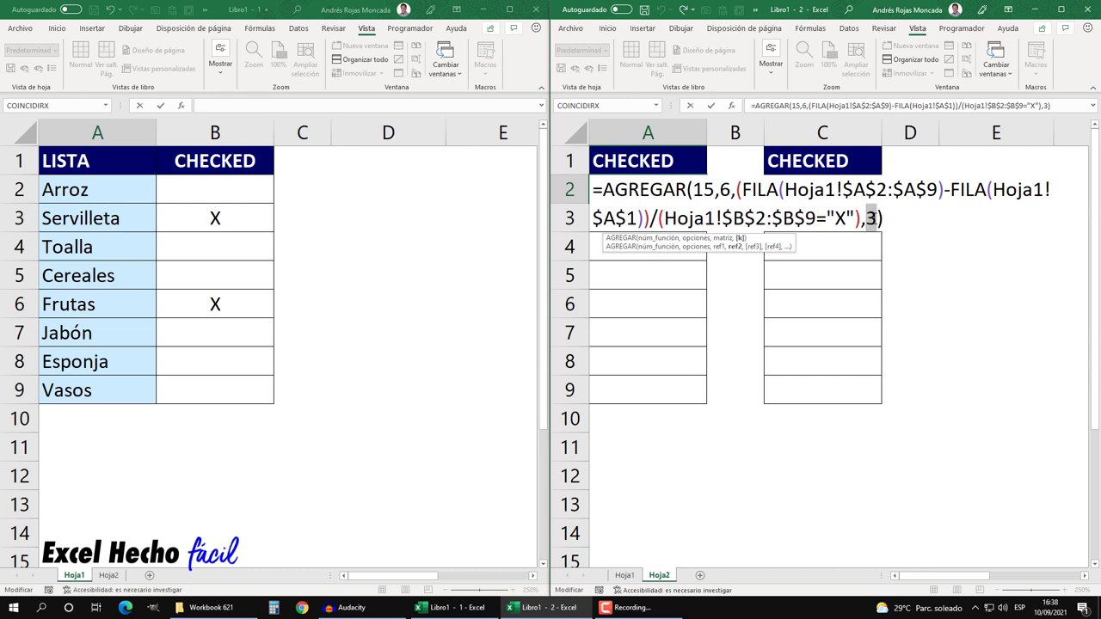
key(BackSpace)
text(fil)
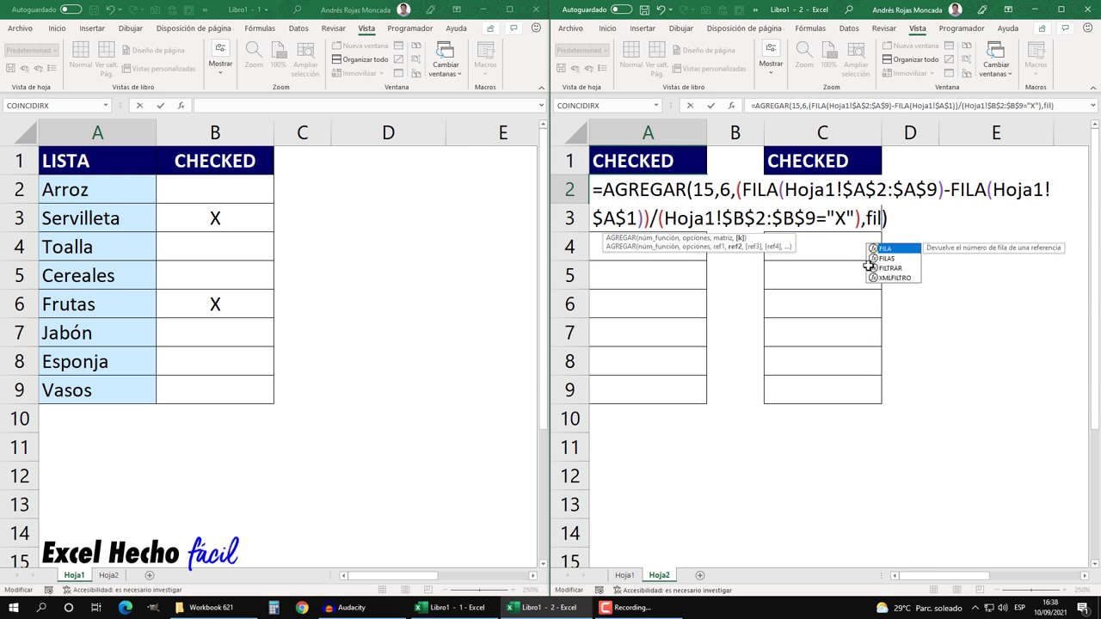
key(Tab)
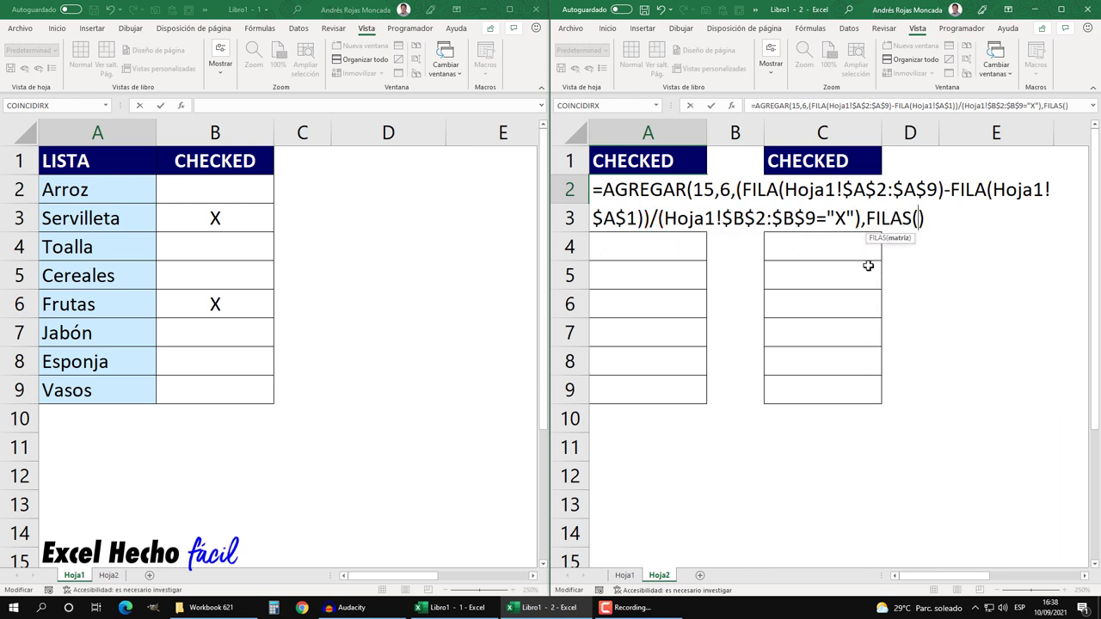
text())
click(918, 218)
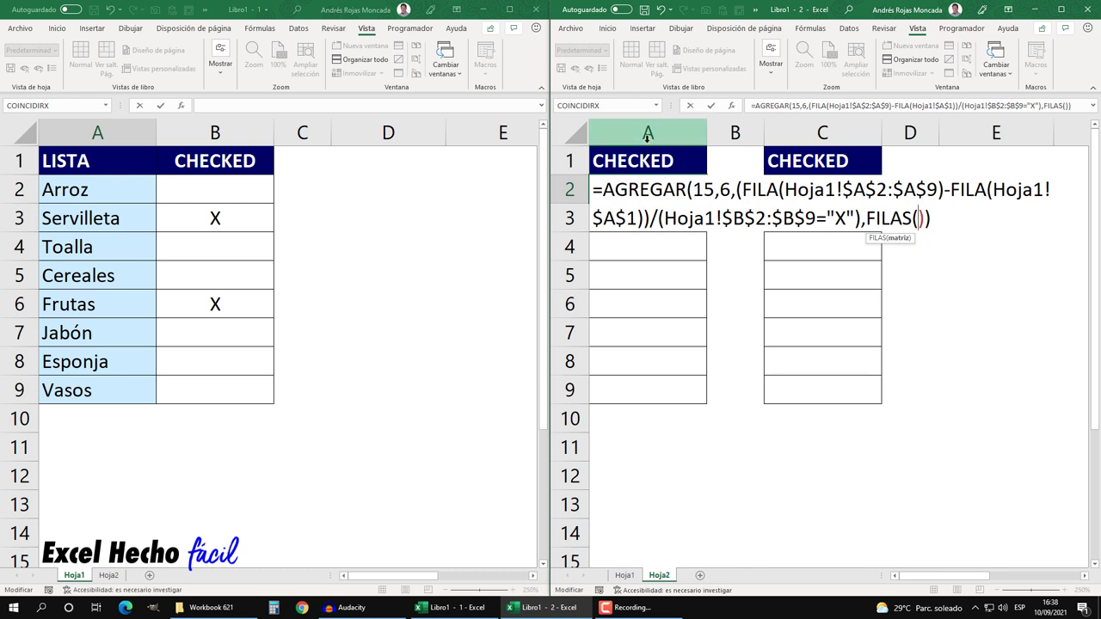
Give FILAS the expanding range $A$2:A2, with its first reference absolute and its second relative
click(677, 272)
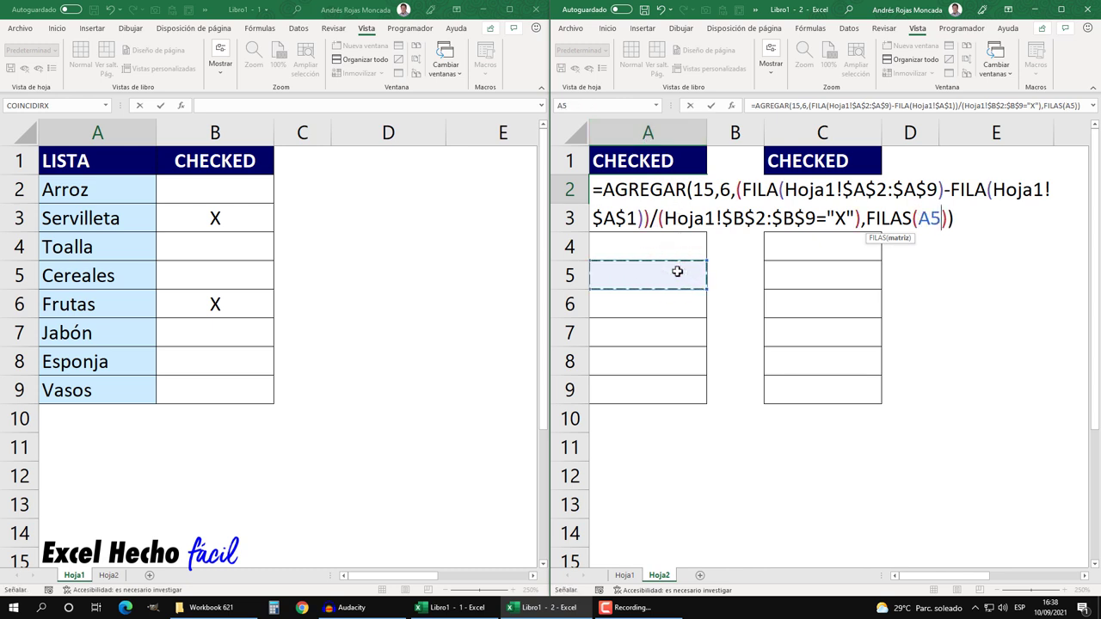
key(Up)
key(Up)
key(Up)
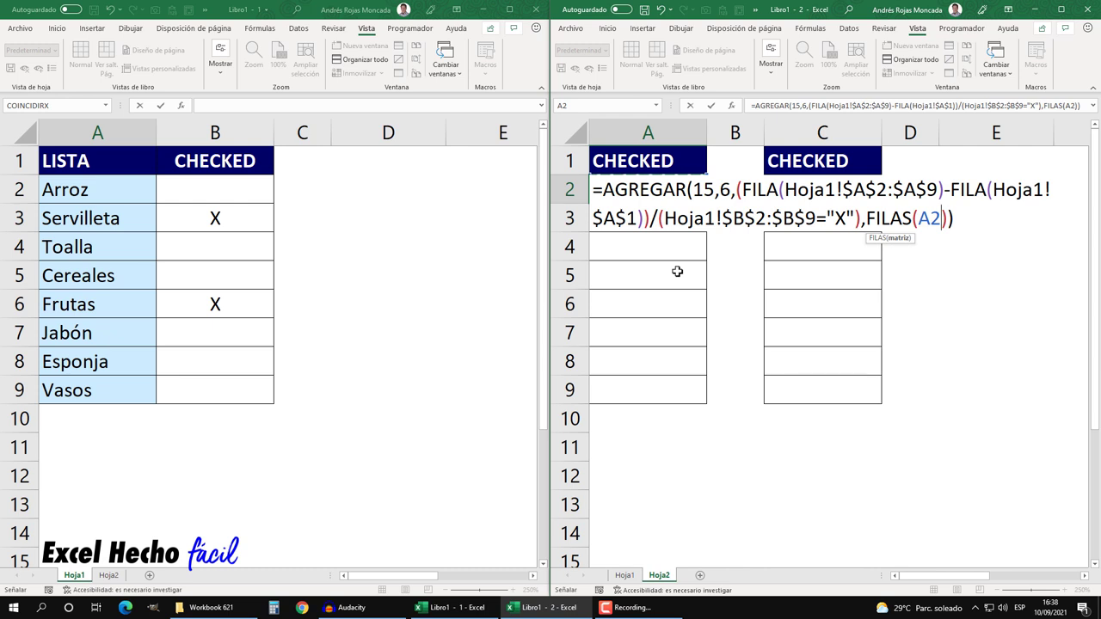
double_click(936, 221)
key(F4)
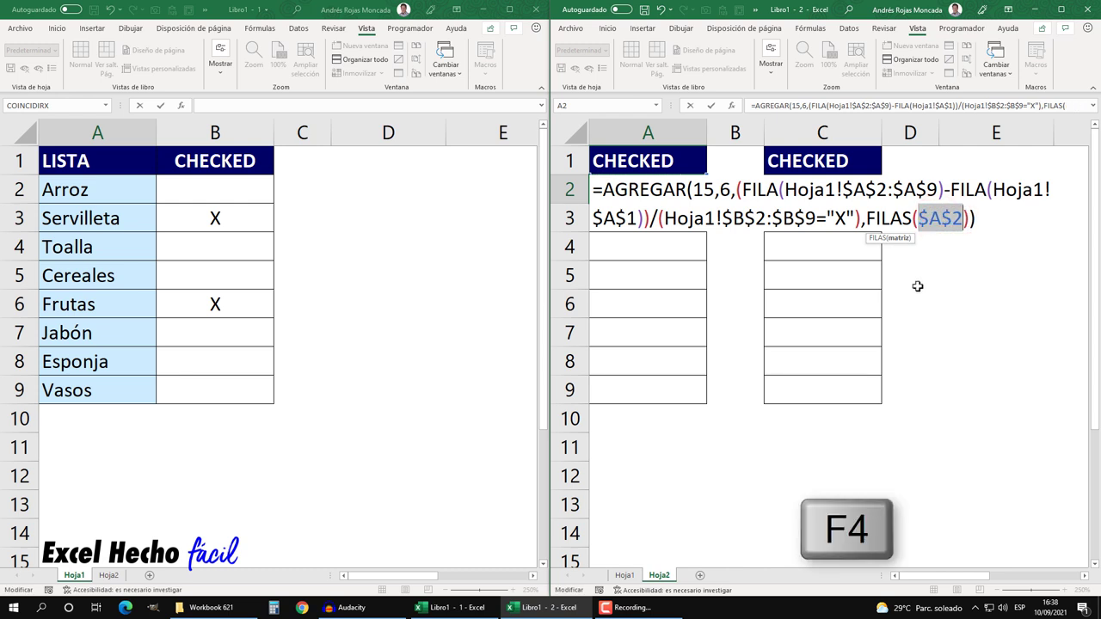
click(963, 221)
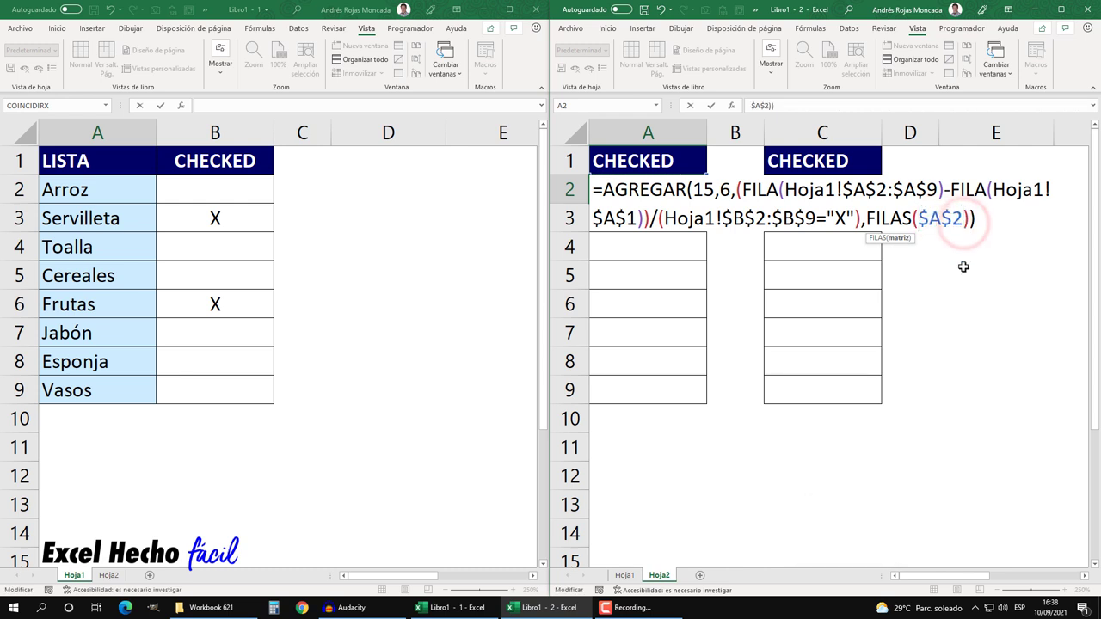
text(:)
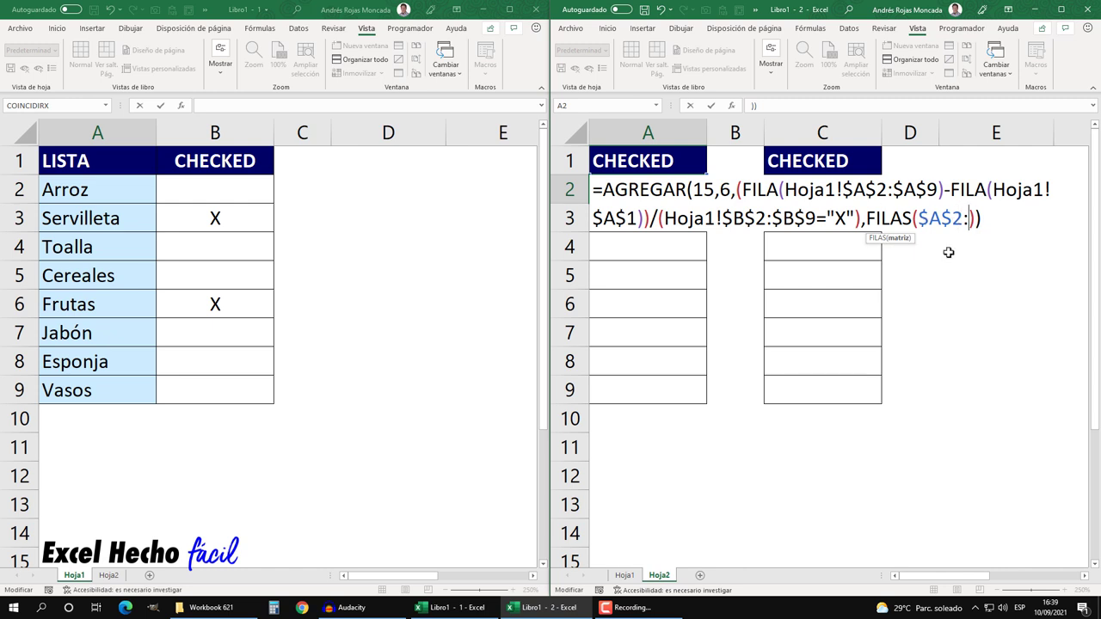
text(A2)
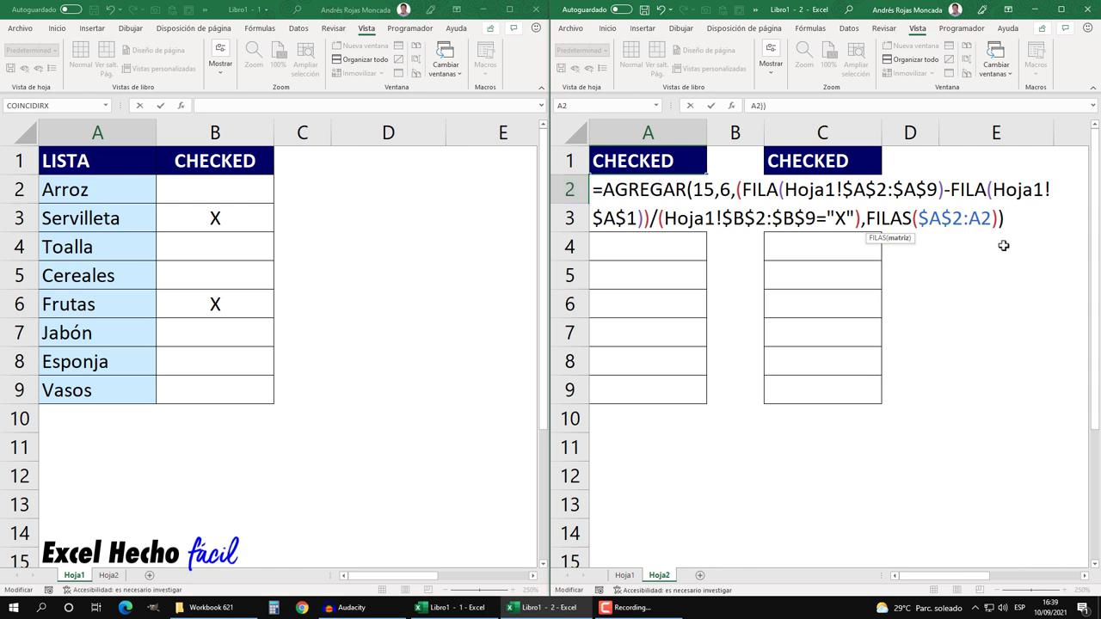
Try A3, A4 and A5 as the end of the FILAS range and set it back to A2
click(983, 220)
text(3)
key(BackSpace)
text(4)
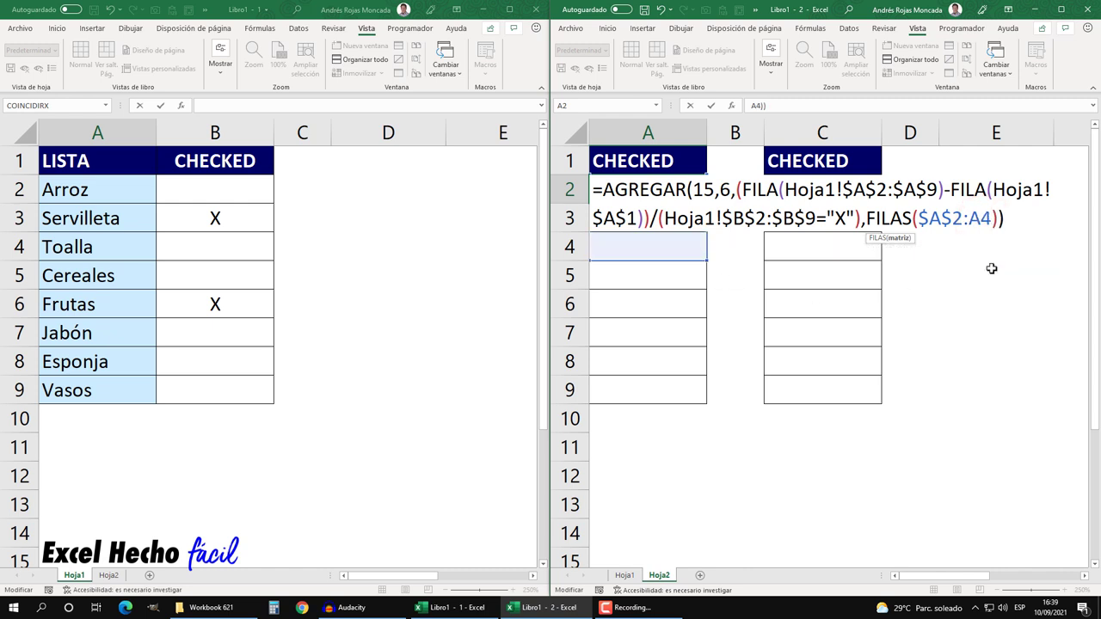
key(BackSpace)
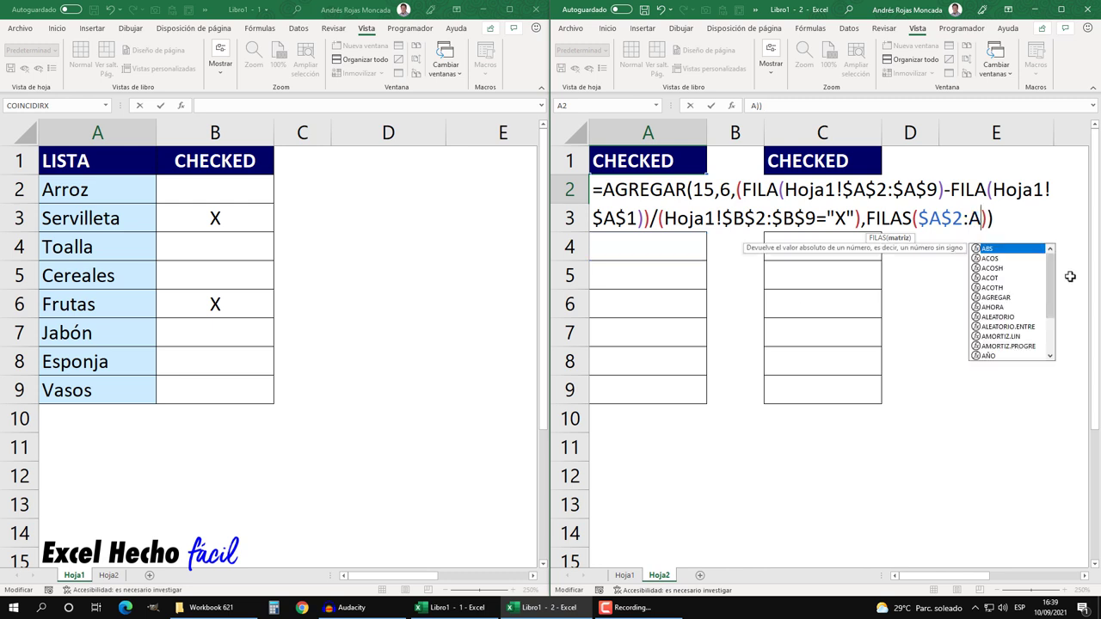
text(5)
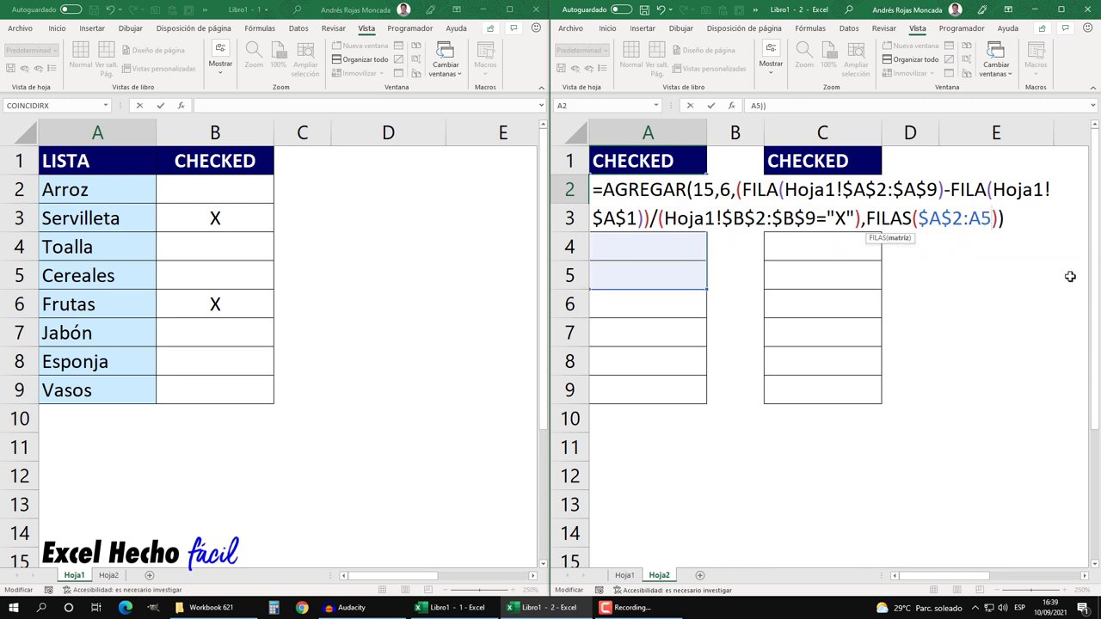
key(BackSpace)
text(2)
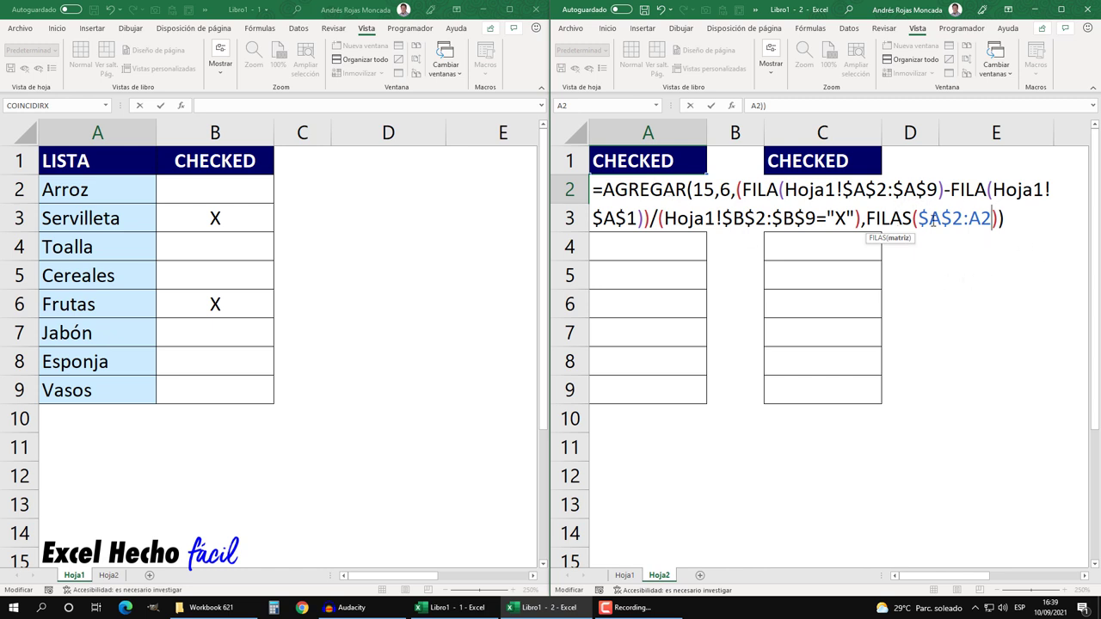
Preview the result of FILAS($A$2:A2) inside the formula and restore the expression
key(Right)
key(shift+Left)
key(shift+Left)
key(shift+Left)
key(shift+Left)
key(shift+Left)
key(shift+Left)
key(shift+Left)
key(shift+Left)
key(shift+Left)
key(shift+Left)
key(shift+Left)
key(shift+Left)
key(shift+Left)
key(shift+Left)
key(F9)
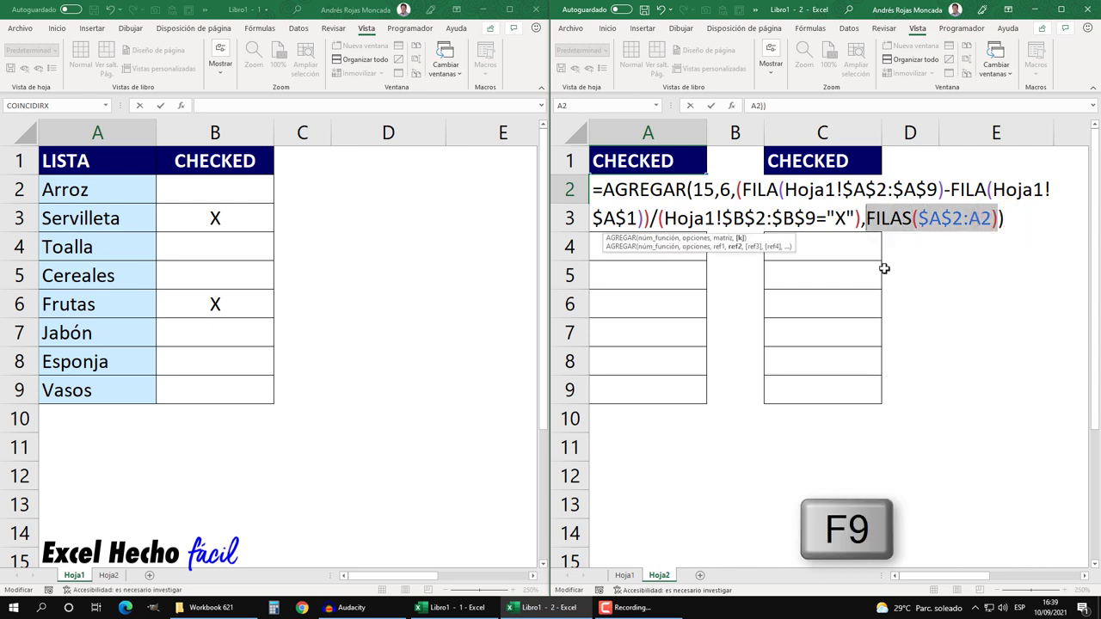
key(ctrl+z)
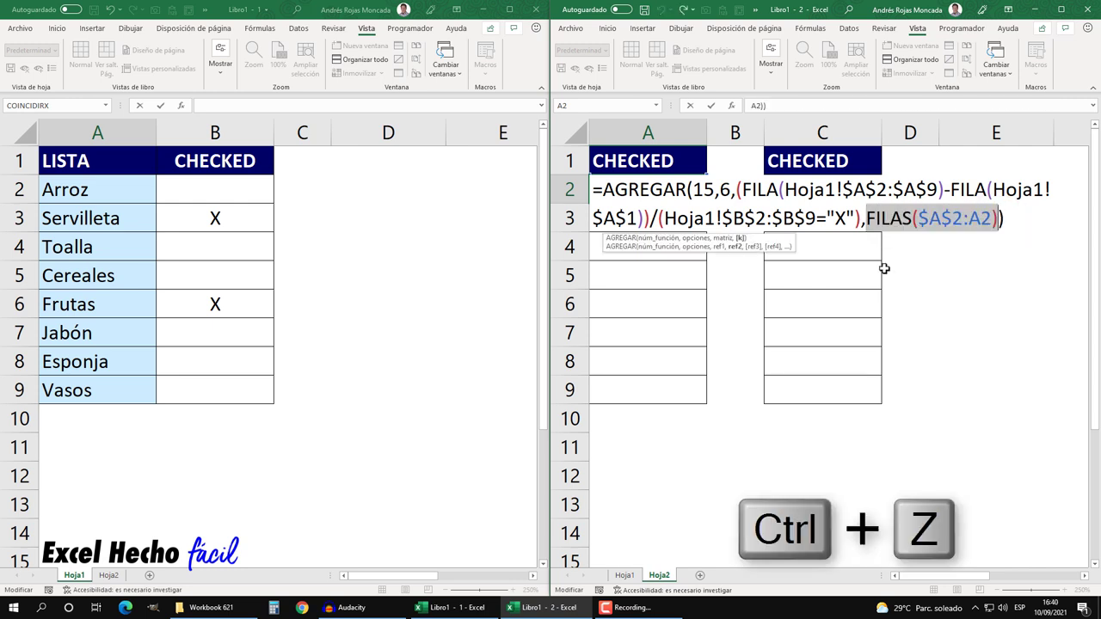
Try A3 as the end of the FILAS range, preview the function's result and restore the expression
drag(991, 218, 967, 215)
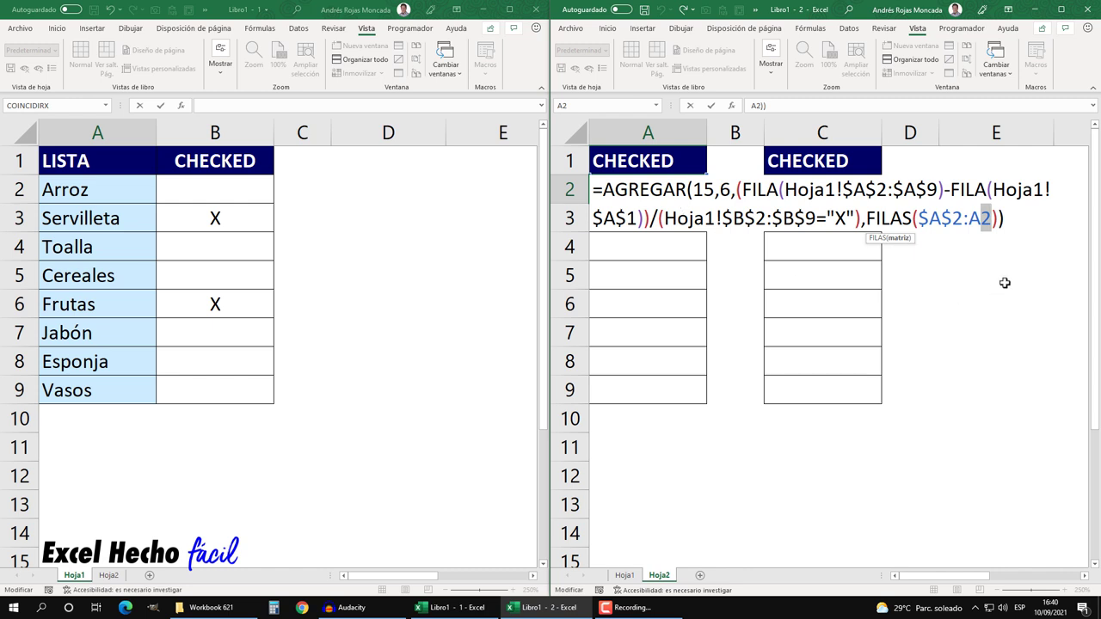
text(3)
drag(993, 218, 867, 218)
key(F9)
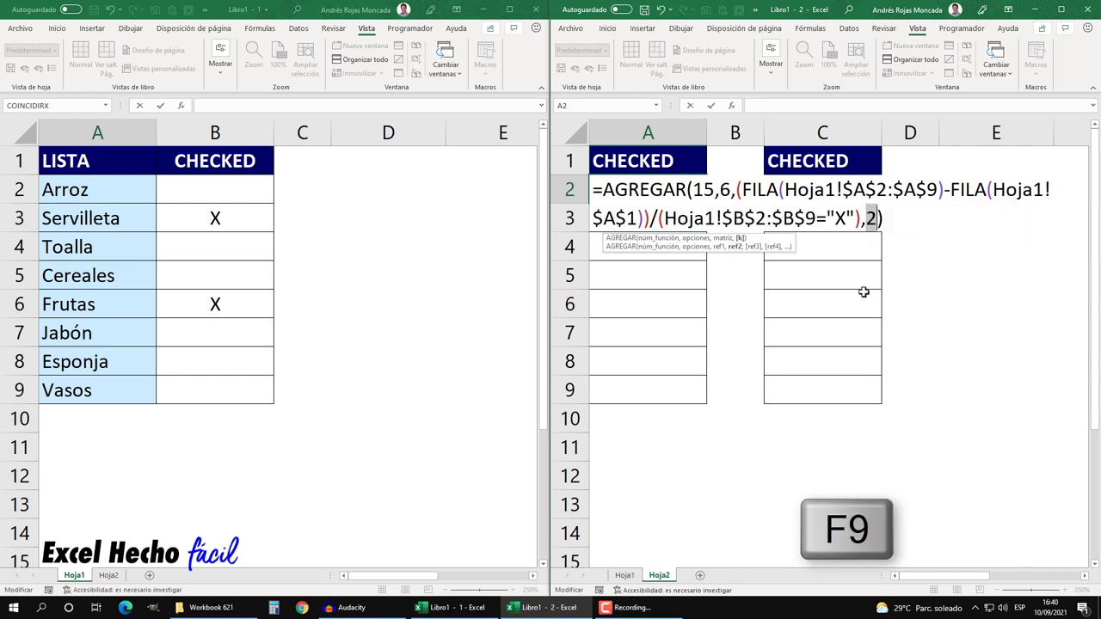
key(ctrl+z)
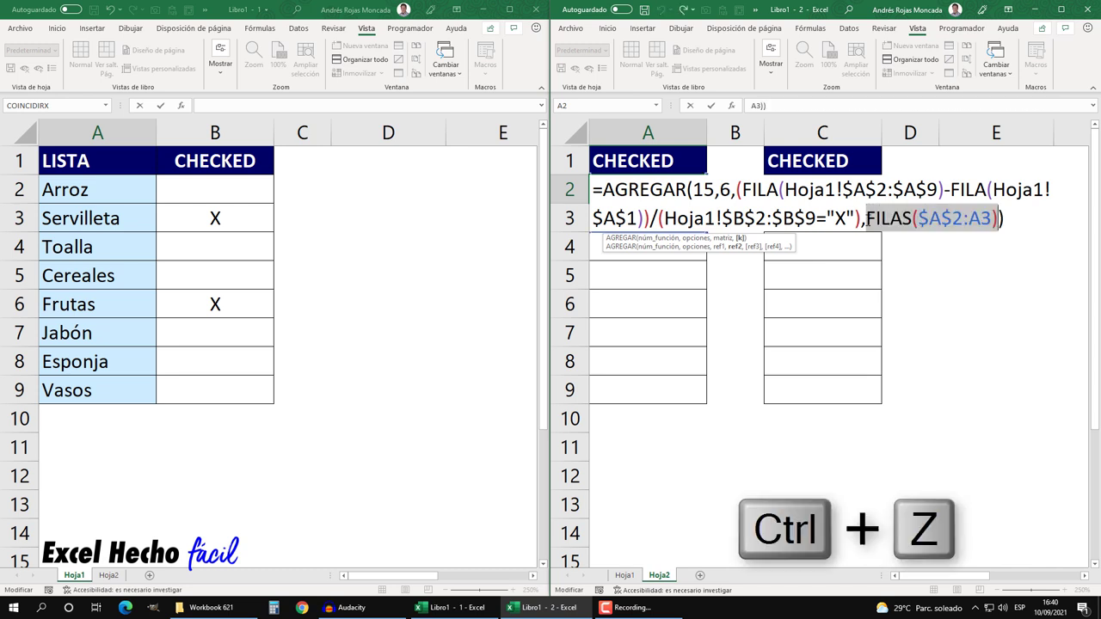
Try A4 as the end of the FILAS range, preview its result, restore it and return the end to A2
click(991, 218)
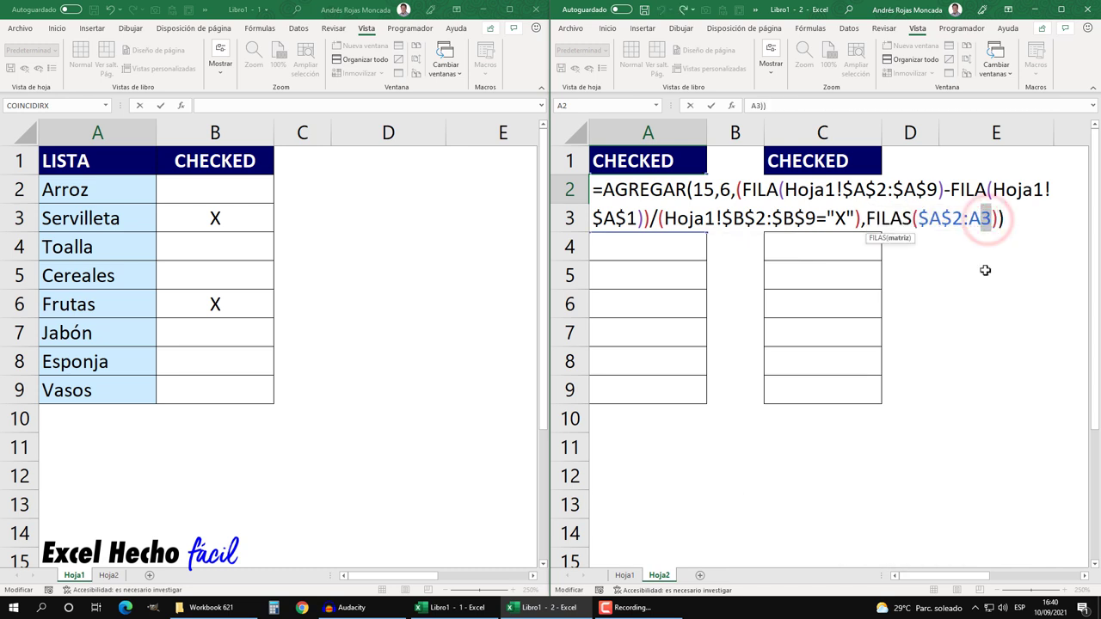
text(4)
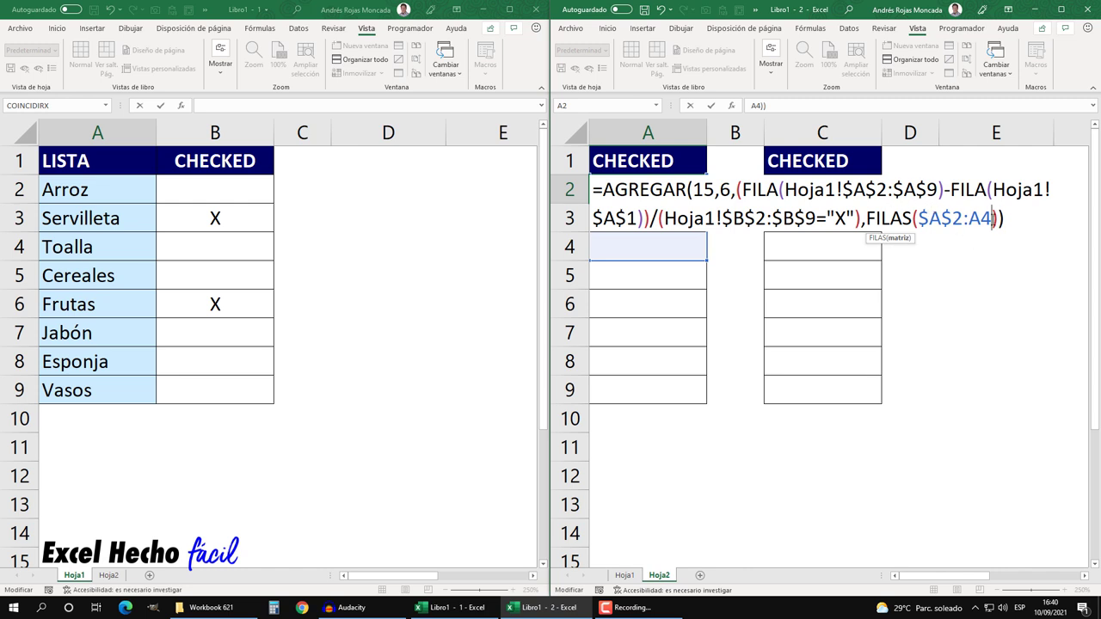
drag(999, 219, 864, 218)
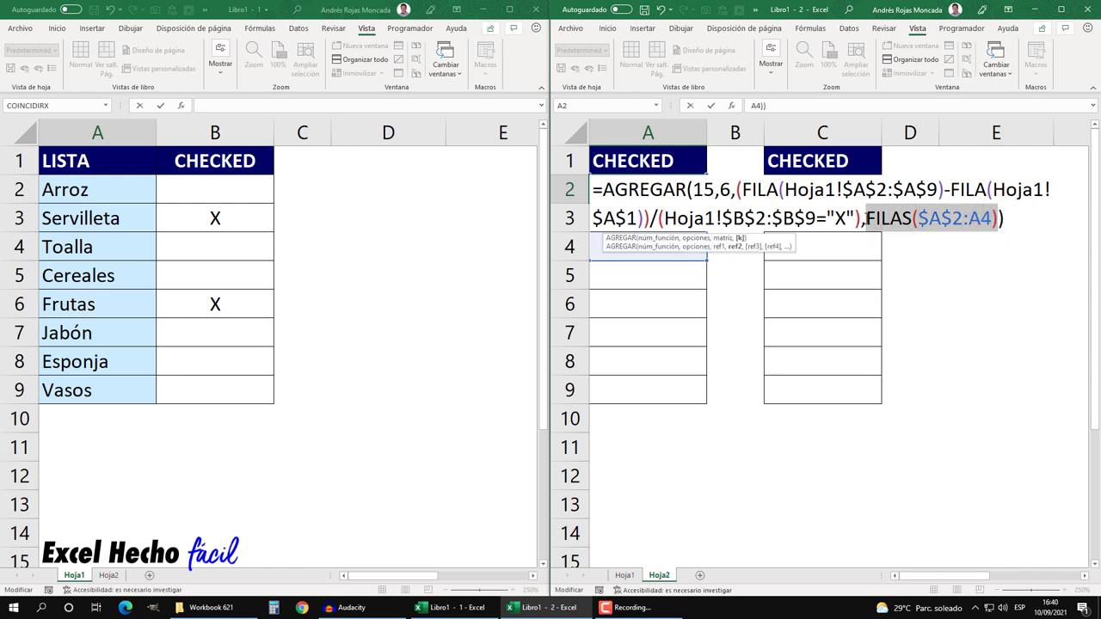
key(F9)
key(ctrl+z)
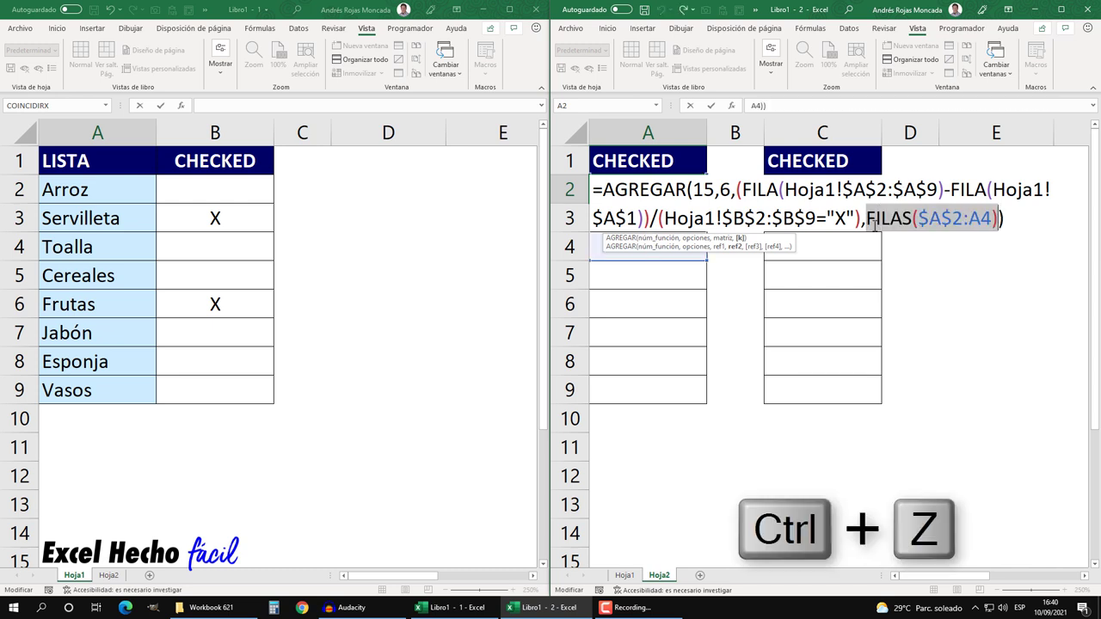
drag(990, 219, 981, 218)
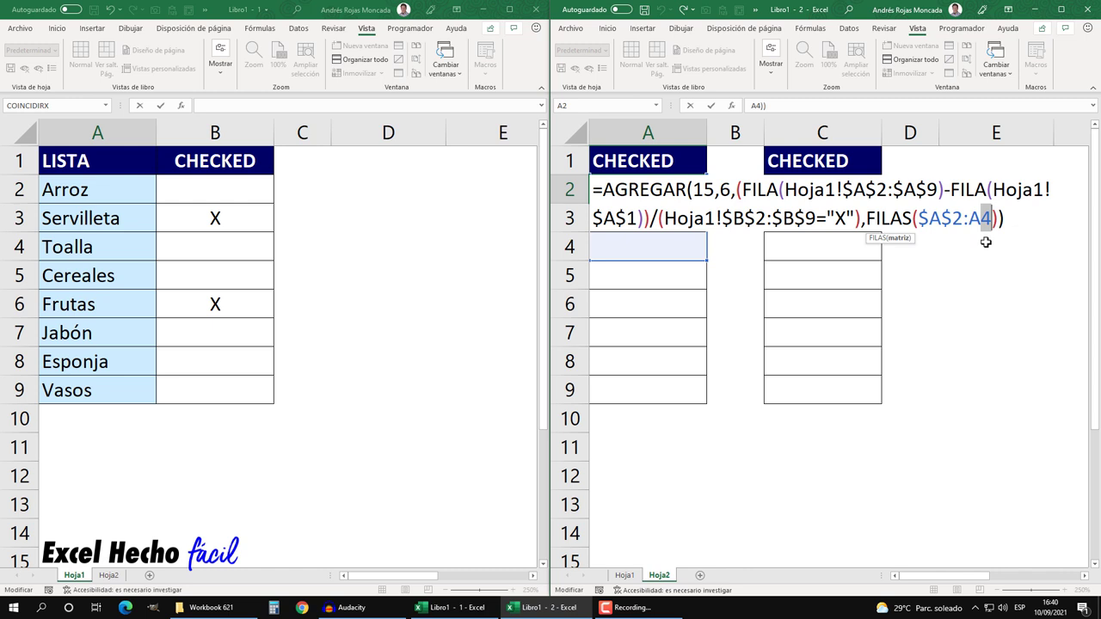
text(2)
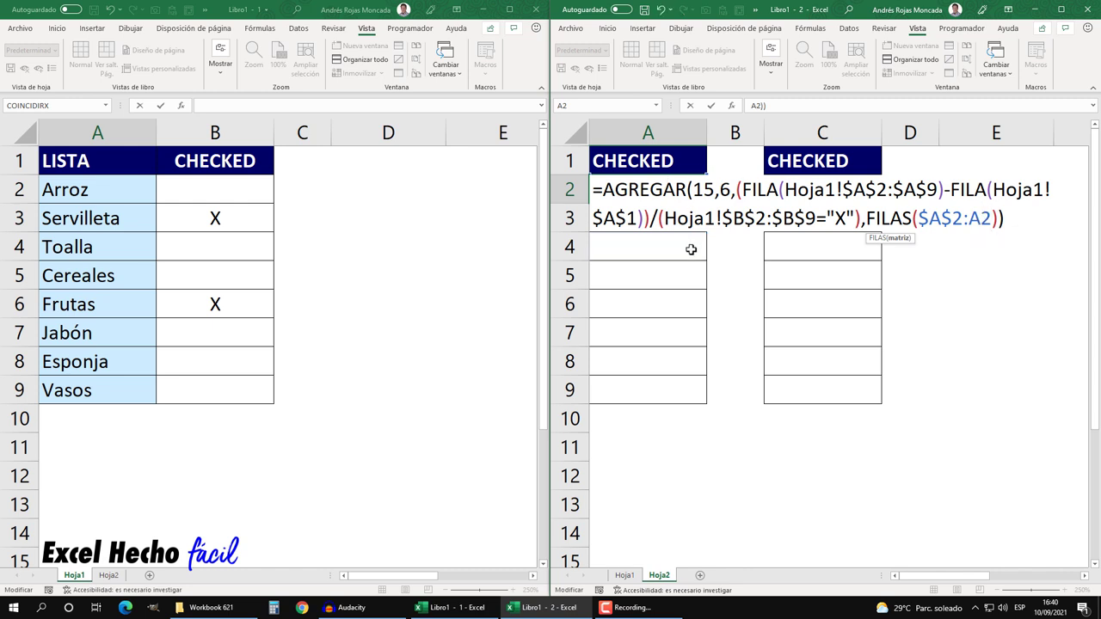
Preview the result of the complete AGREGAR formula and restore the formula text
click(1006, 218)
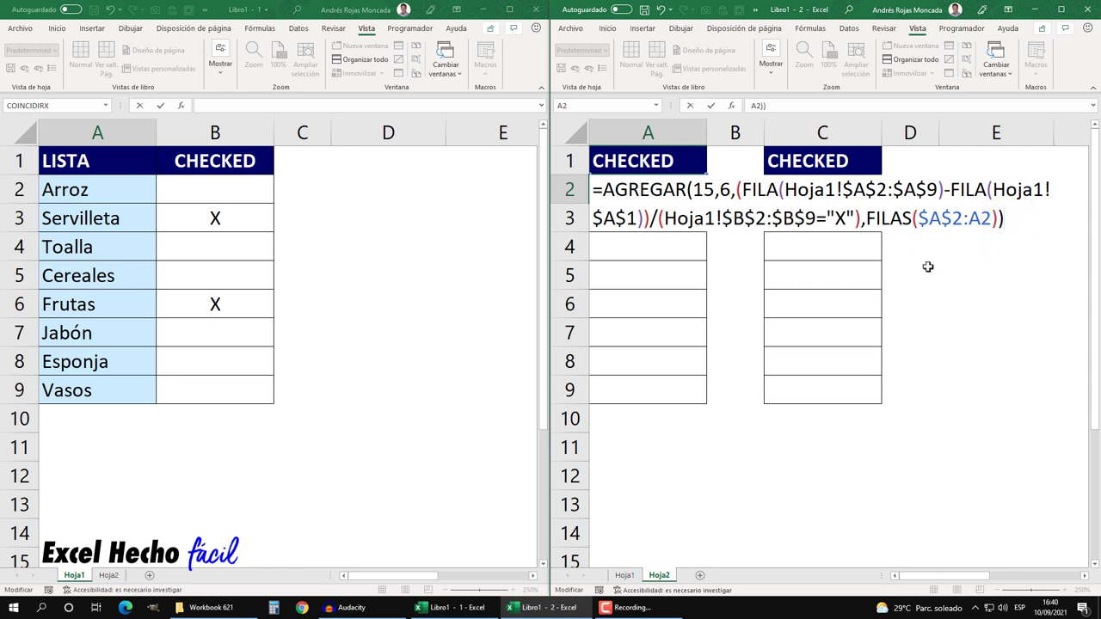
key(F9)
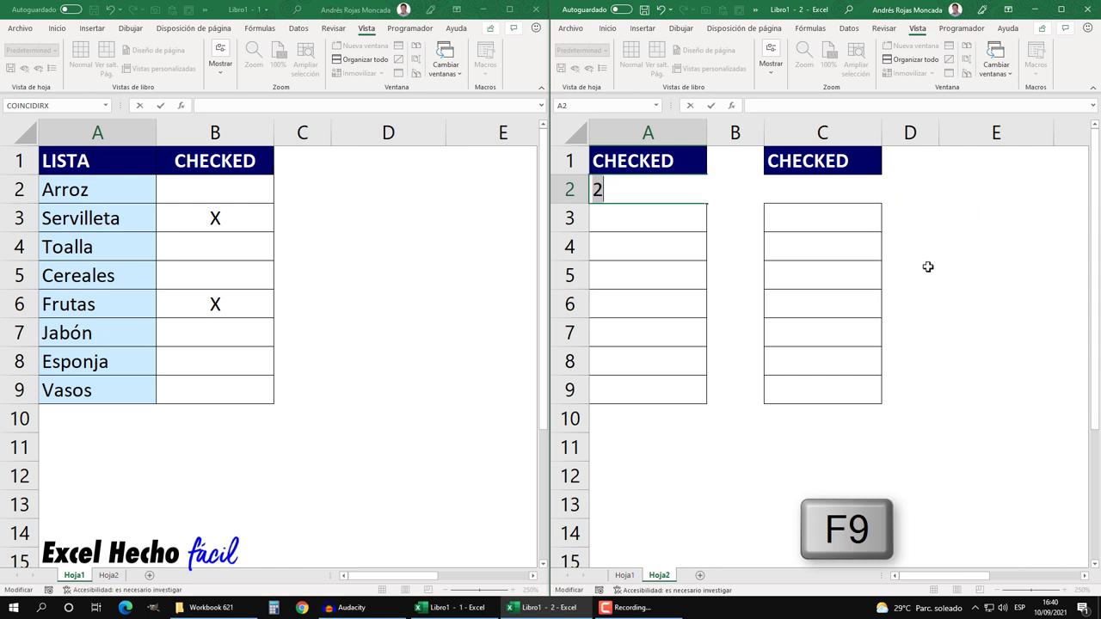
click(598, 192)
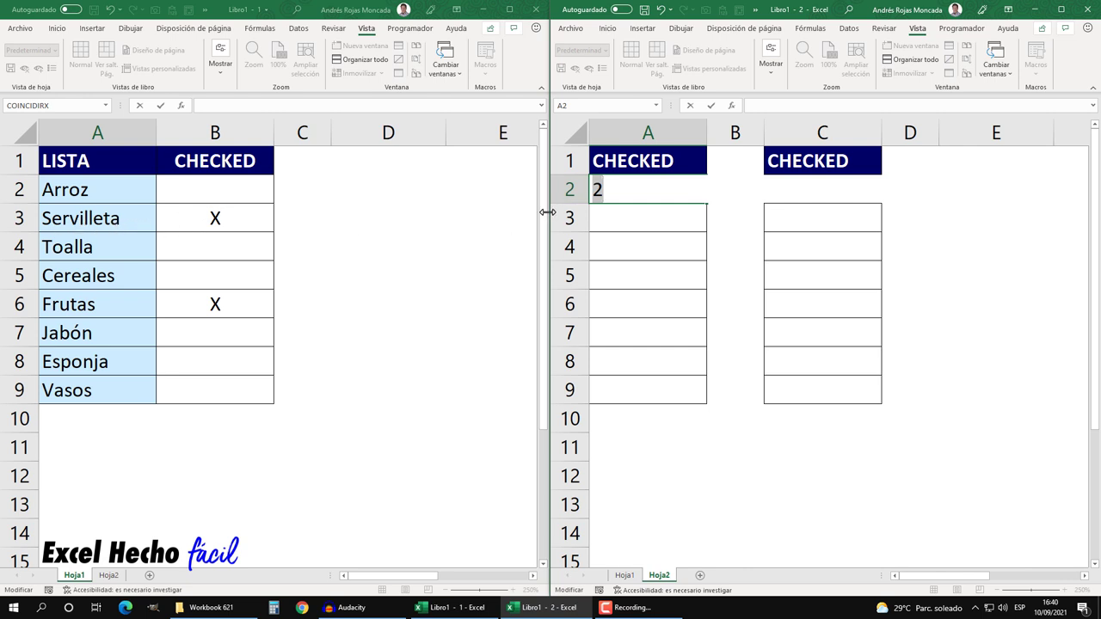
key(ctrl+z)
Insert INDICE before AGREGAR and use the list items in Hoja1!A2:A9 as its matriz argument
click(600, 193)
text(ind)
key(Tab)
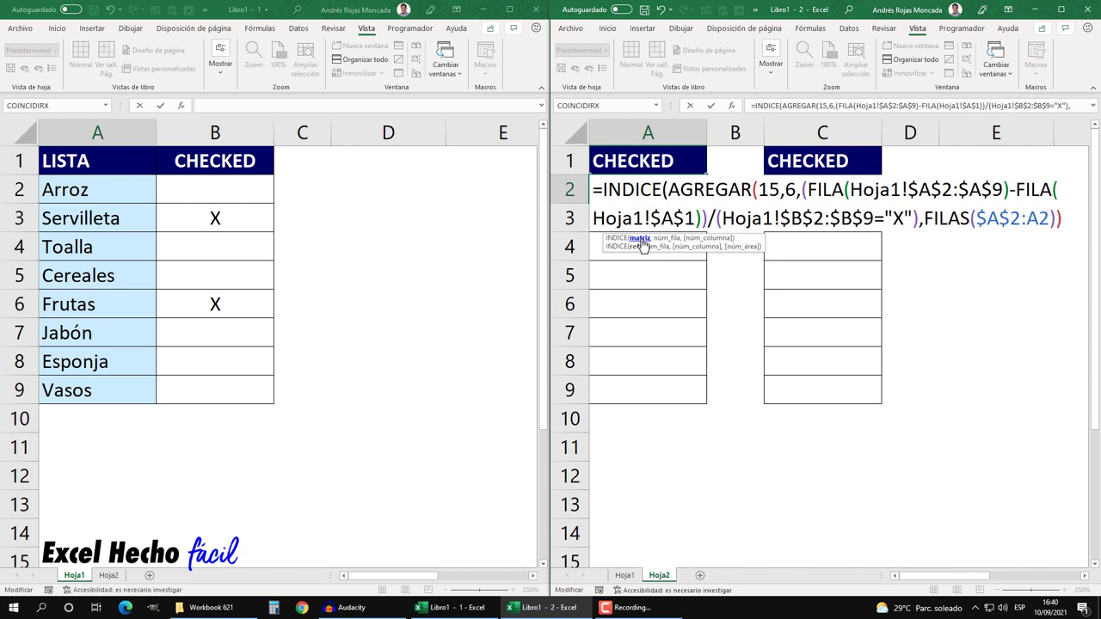
click(519, 81)
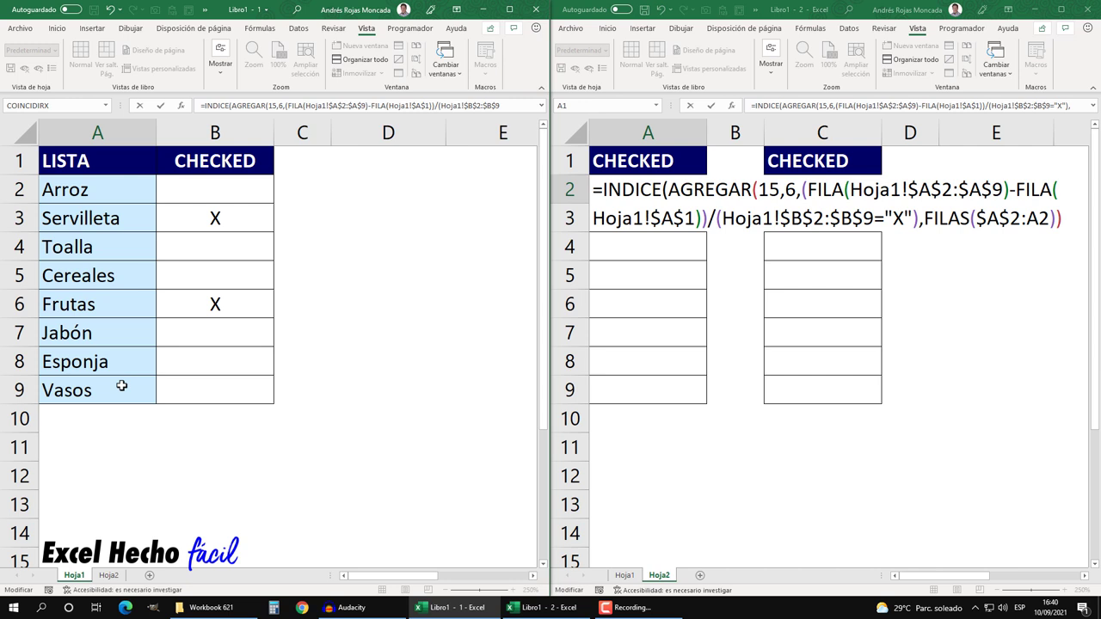
drag(121, 386, 128, 190)
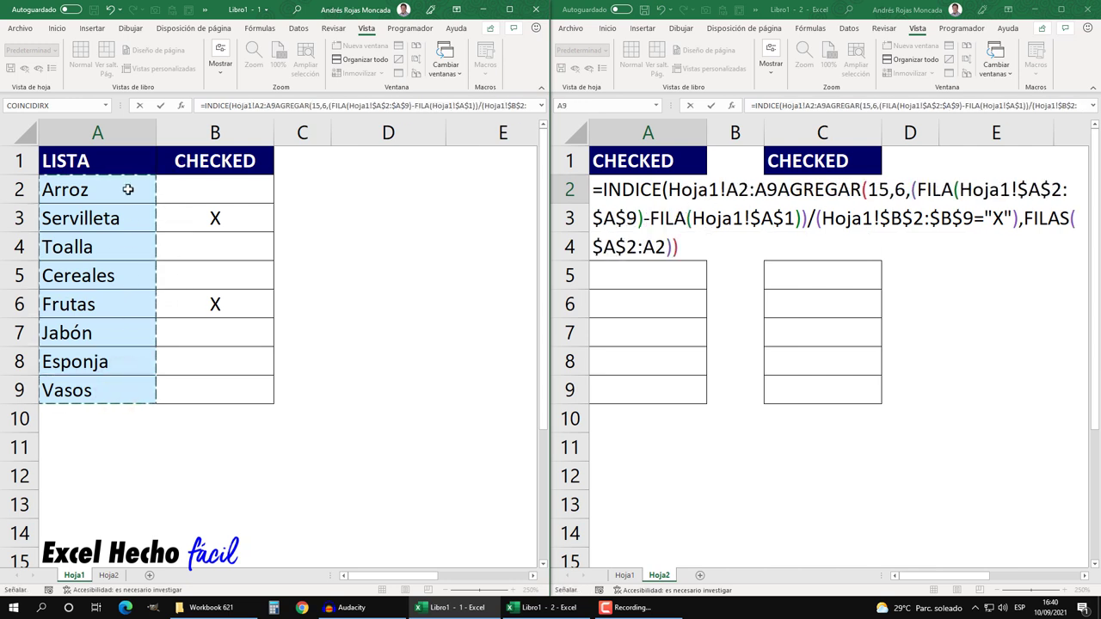
click(1094, 81)
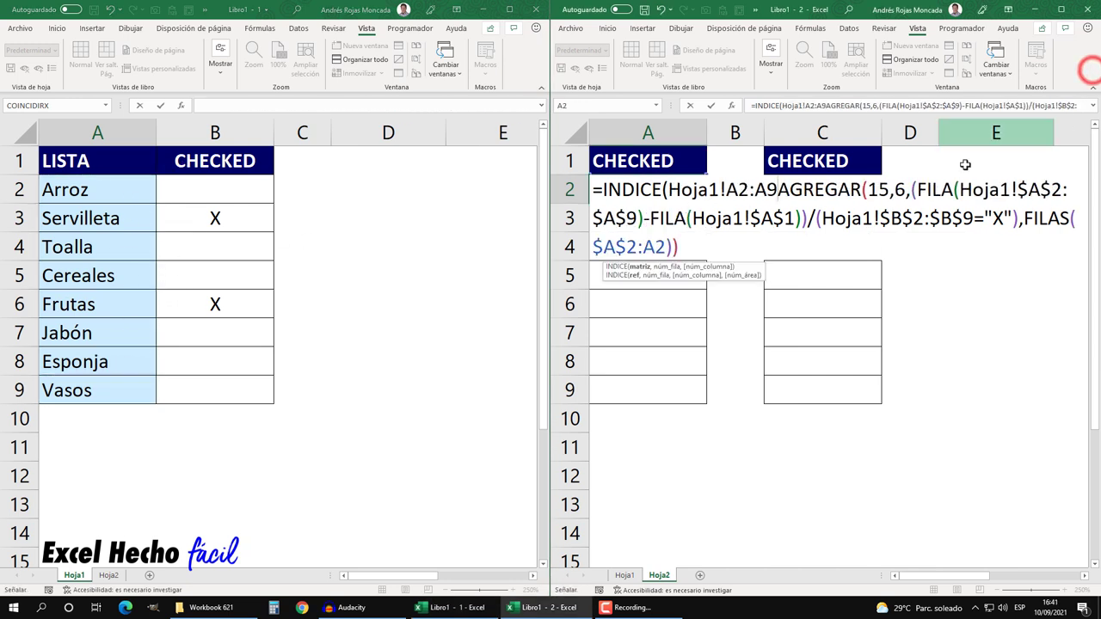
double_click(752, 190)
key(F4)
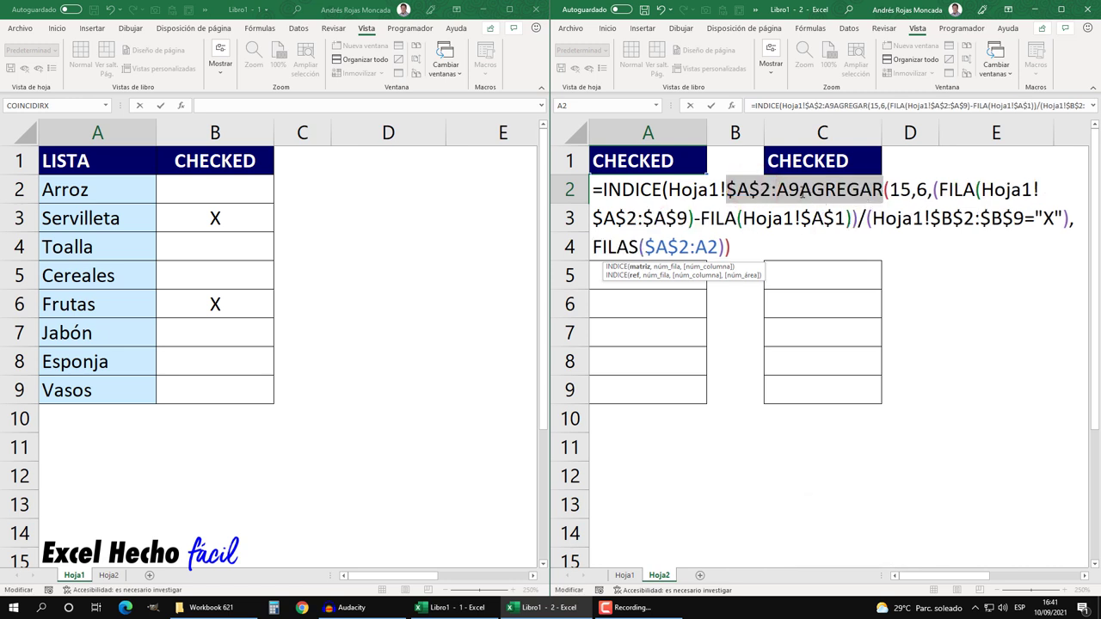
key(ctrl+z)
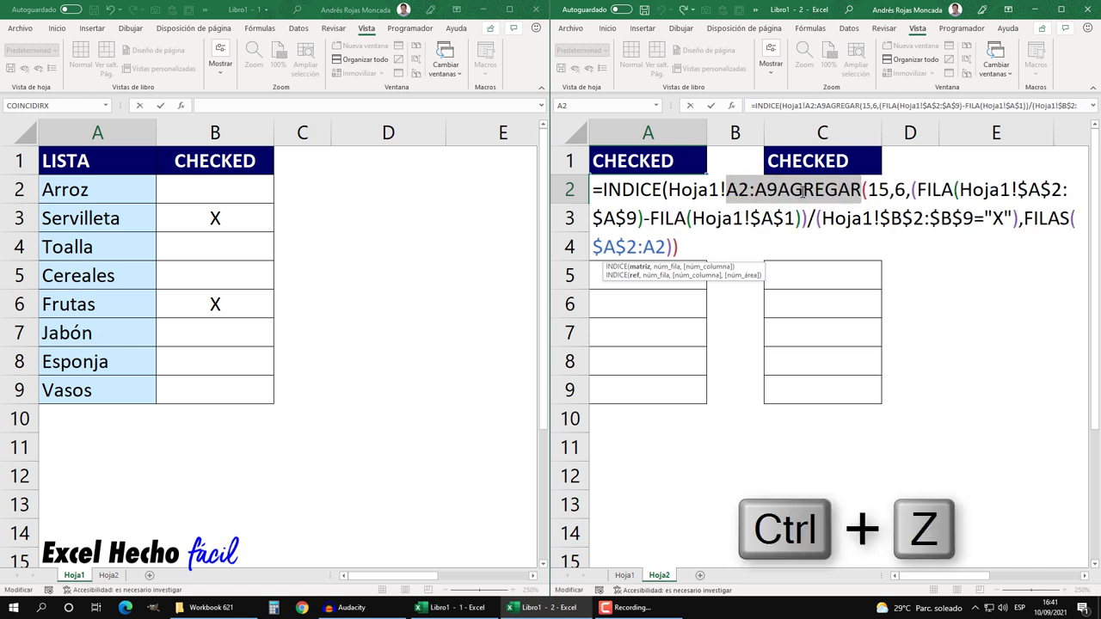
Separate INDICE's matriz range from AGREGAR with a comma and make the range absolute as $A$2:$A$9
click(777, 189)
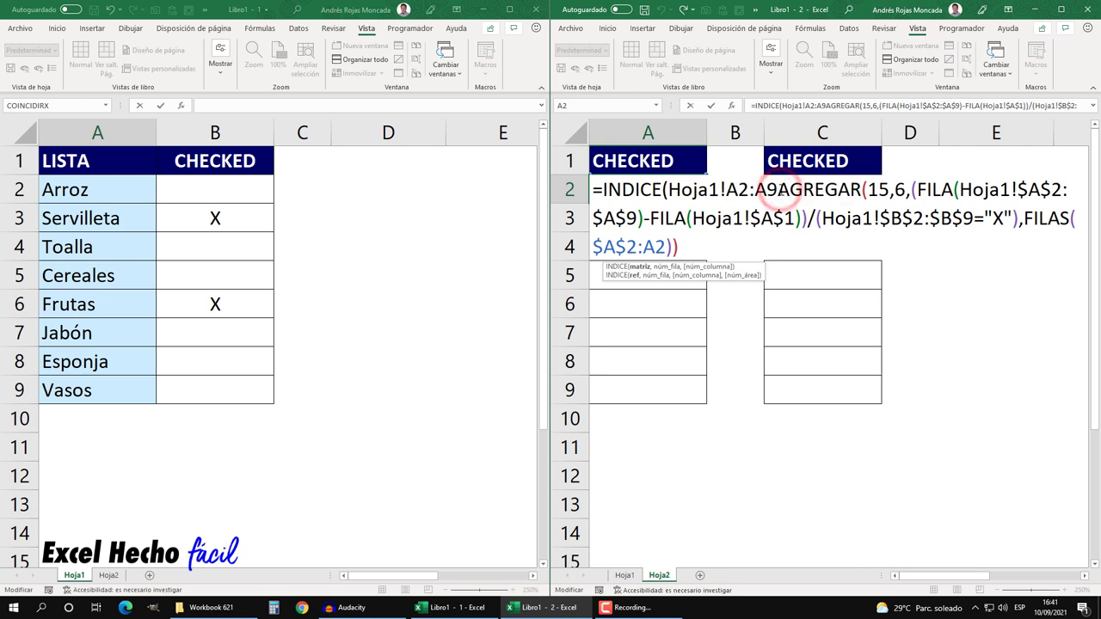
text(,)
click(751, 189)
key(F4)
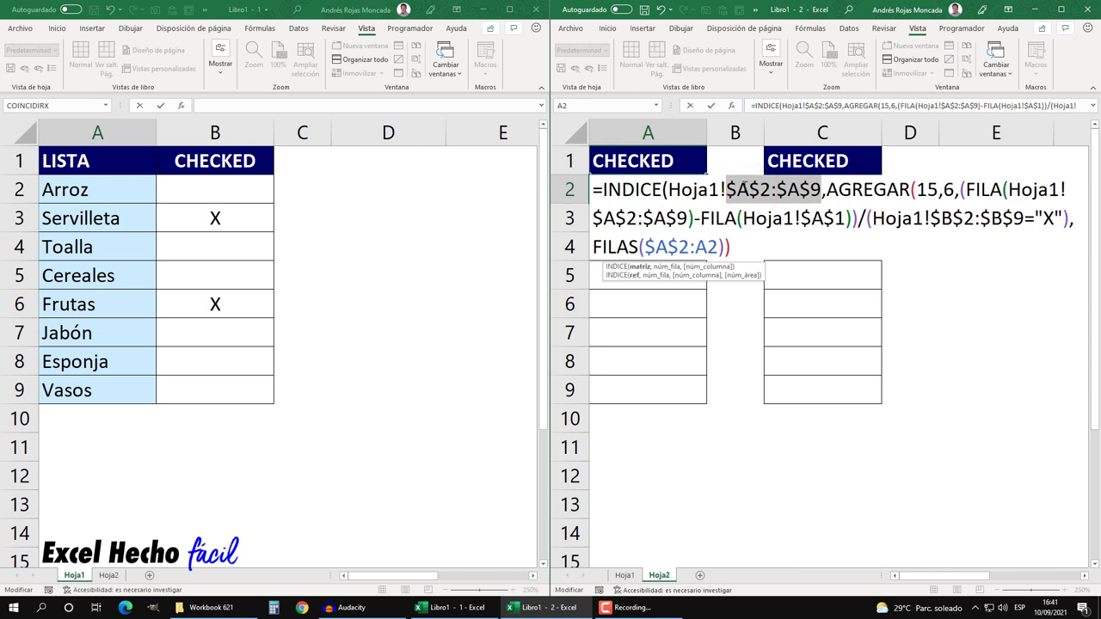
Highlight the AGREGAR expression as INDICE's núm_fila argument and add the closing parenthesis of INDICE
click(664, 268)
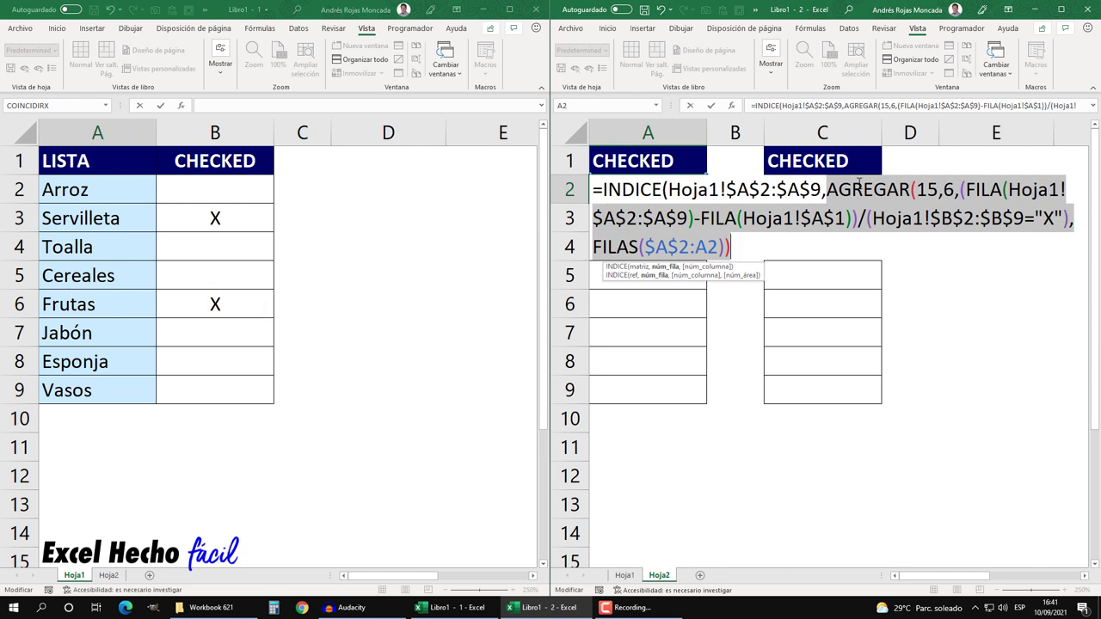
click(739, 246)
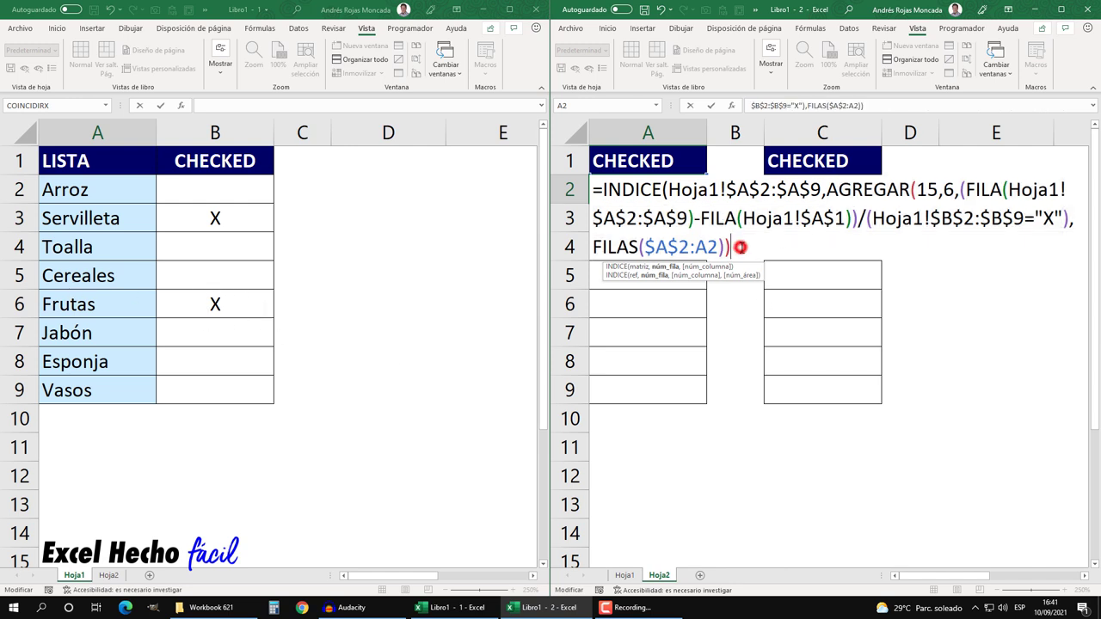
text())
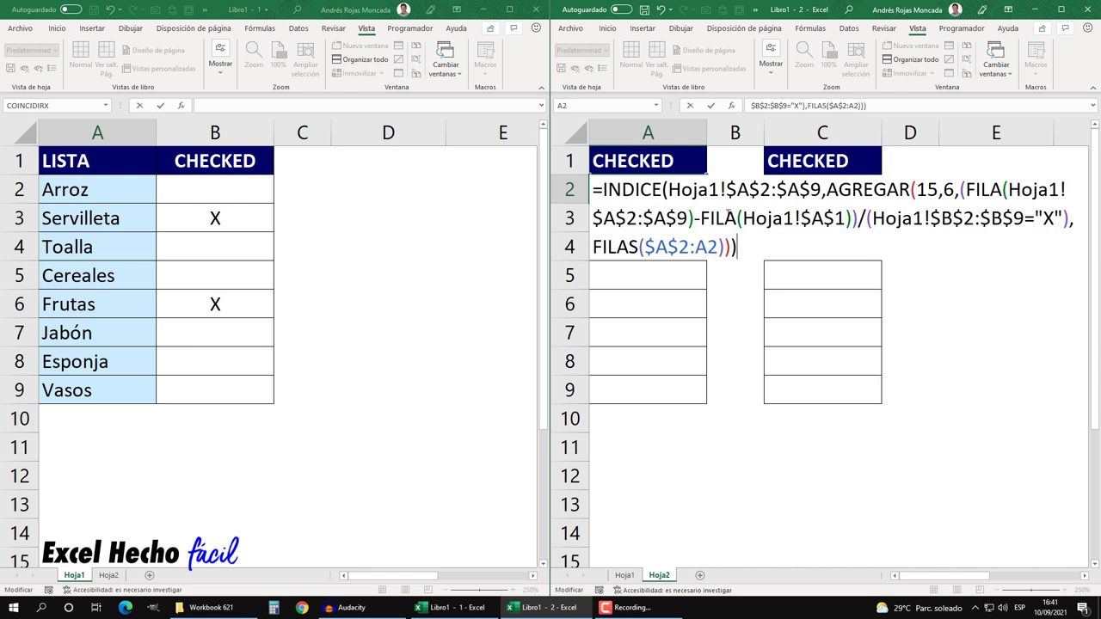
Enter the A2 formula as an array formula and fill it down to A9
click(1007, 189)
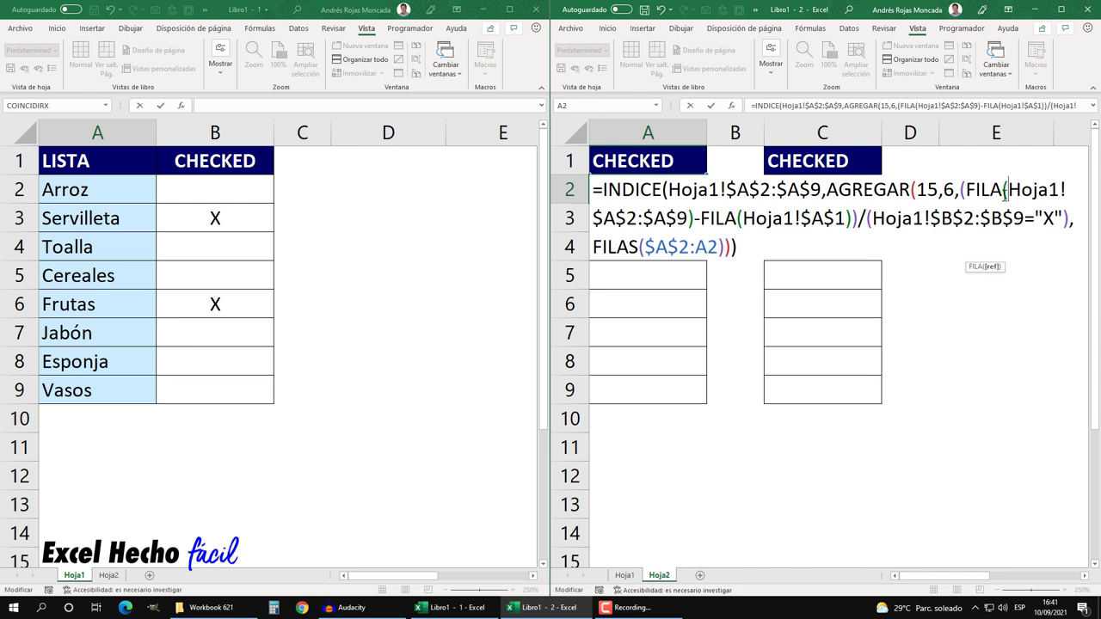
drag(1008, 189, 685, 220)
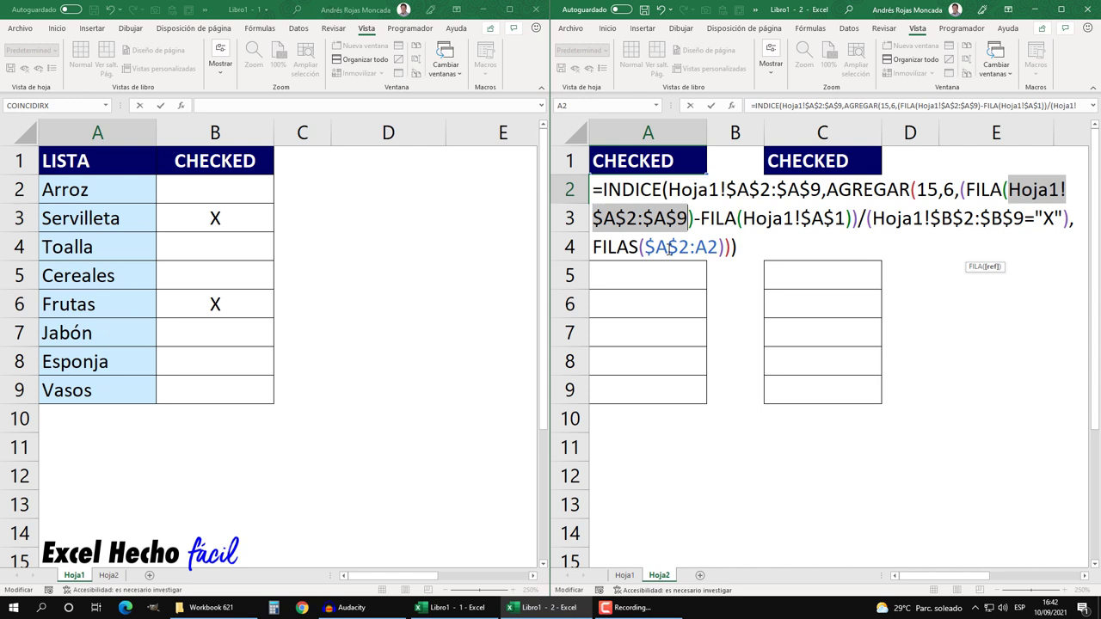
click(744, 247)
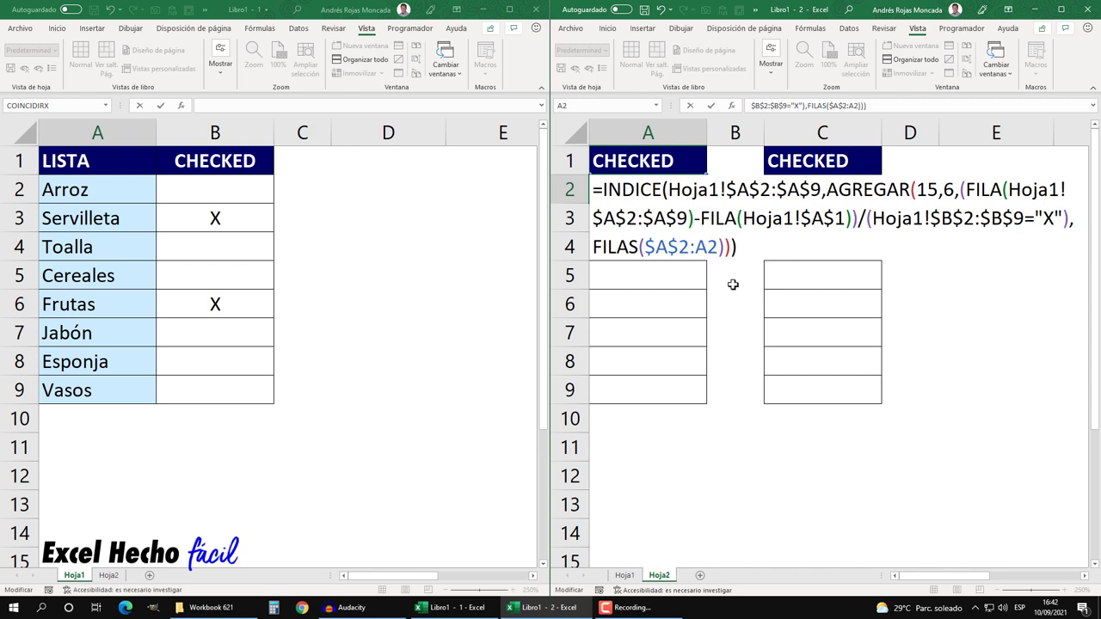
key(ctrl+shift+Return)
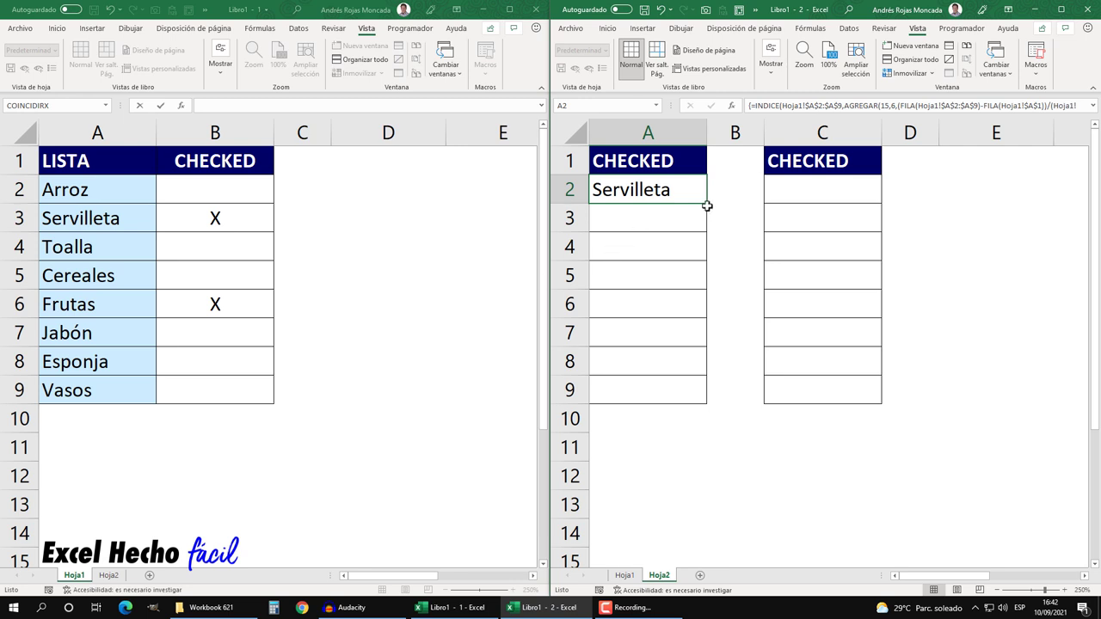
drag(706, 205, 697, 398)
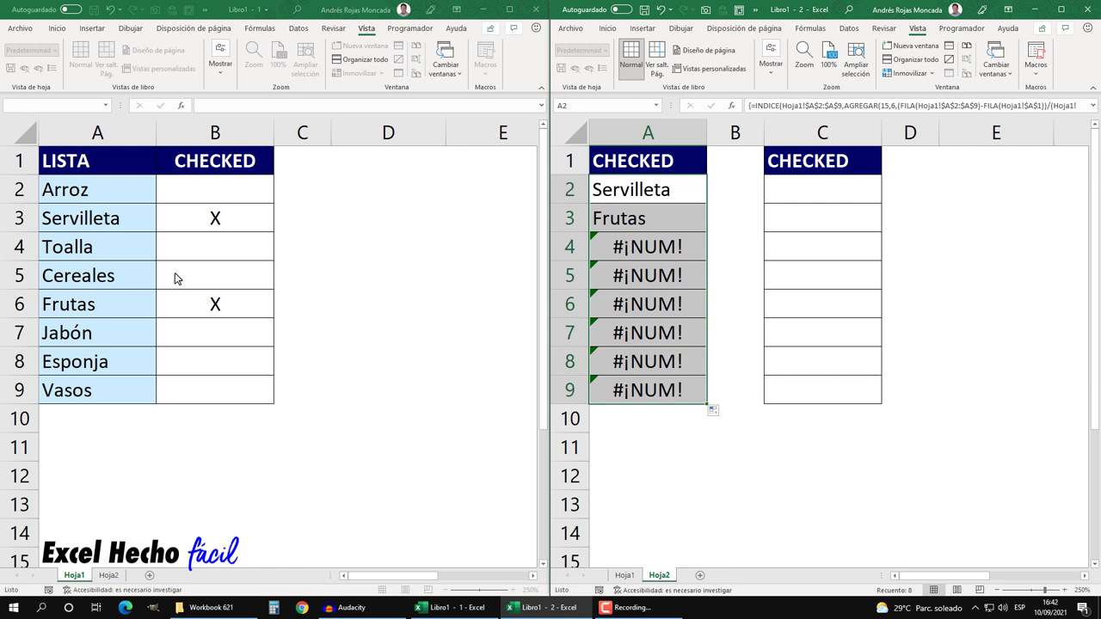
Wrap the A2 formula in SI.ERROR with an empty text "" as valor_si_error
click(616, 191)
key(F2)
click(605, 190)
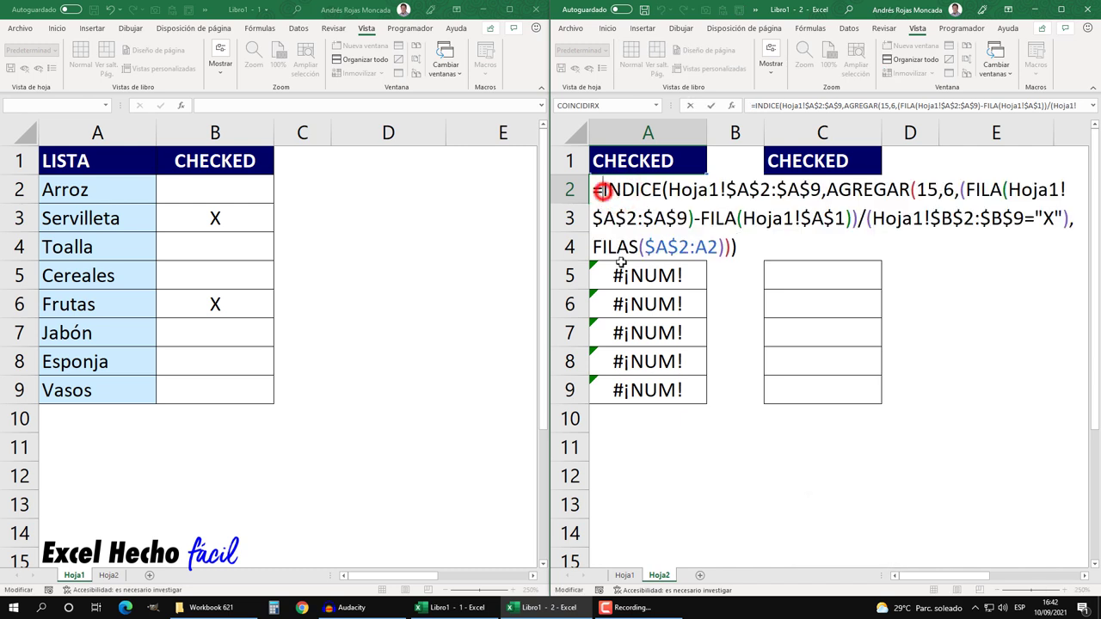
text(si)
key(Down)
key(Down)
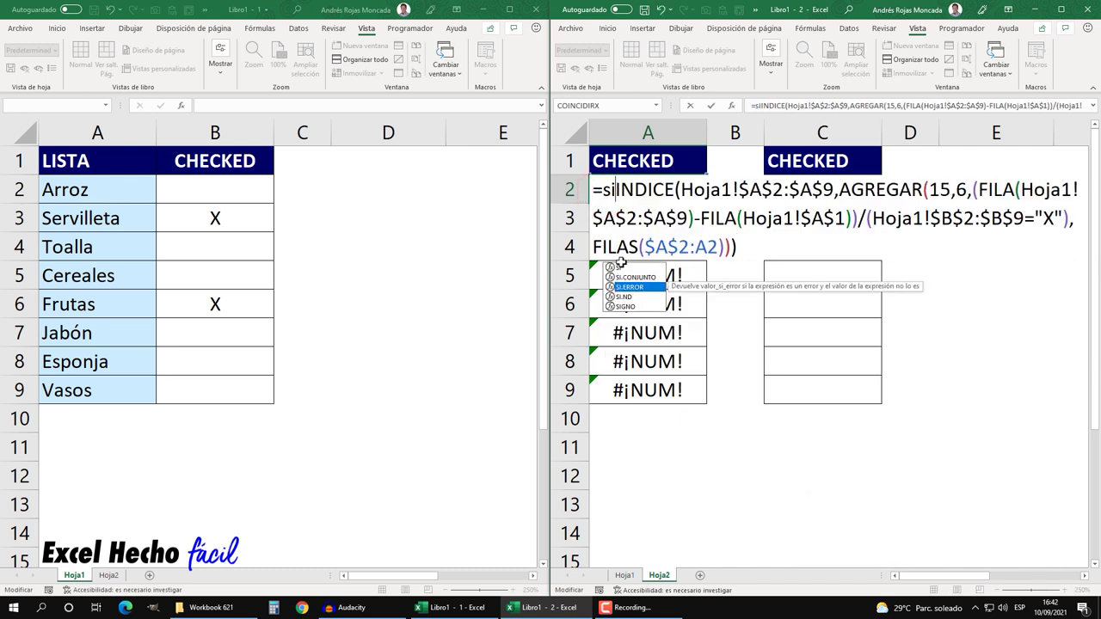
key(Tab)
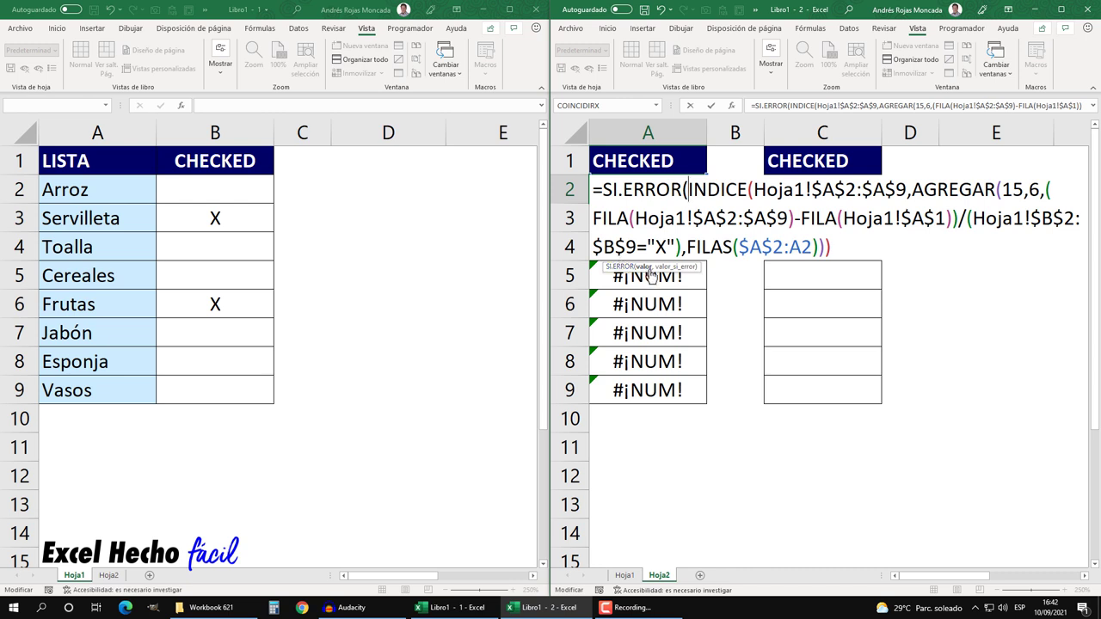
key(ctrl+shift+End)
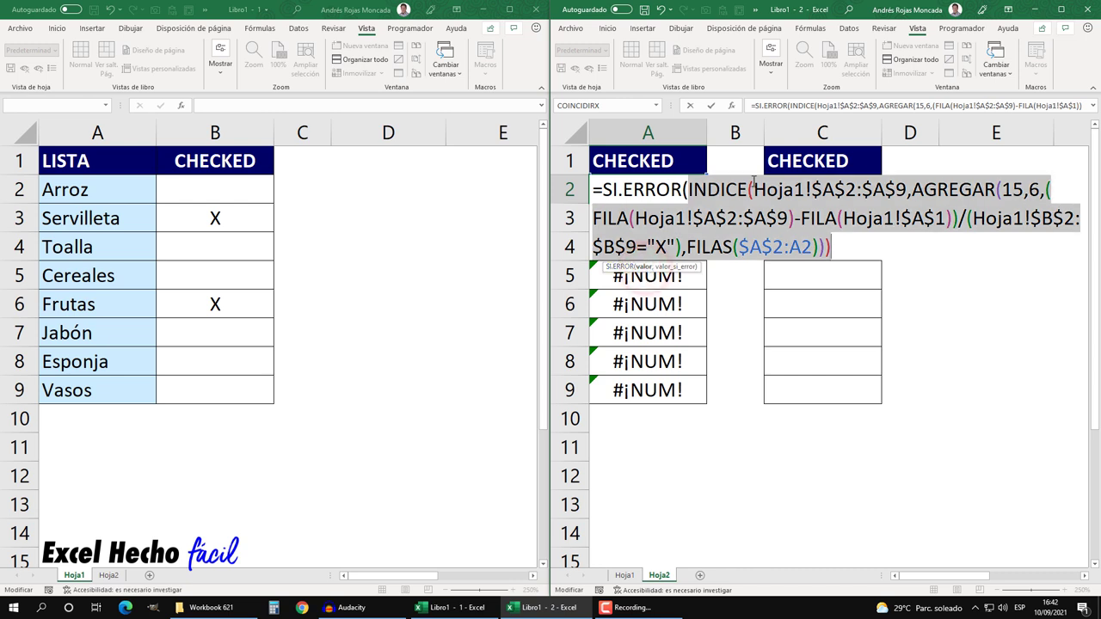
click(836, 245)
text(,)
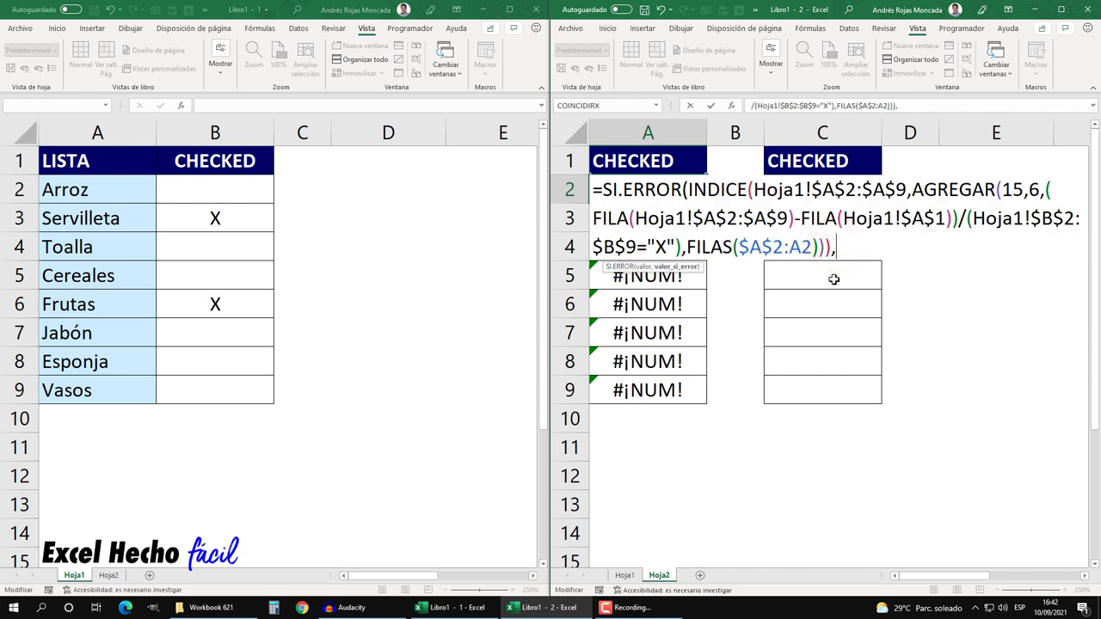
text(""))
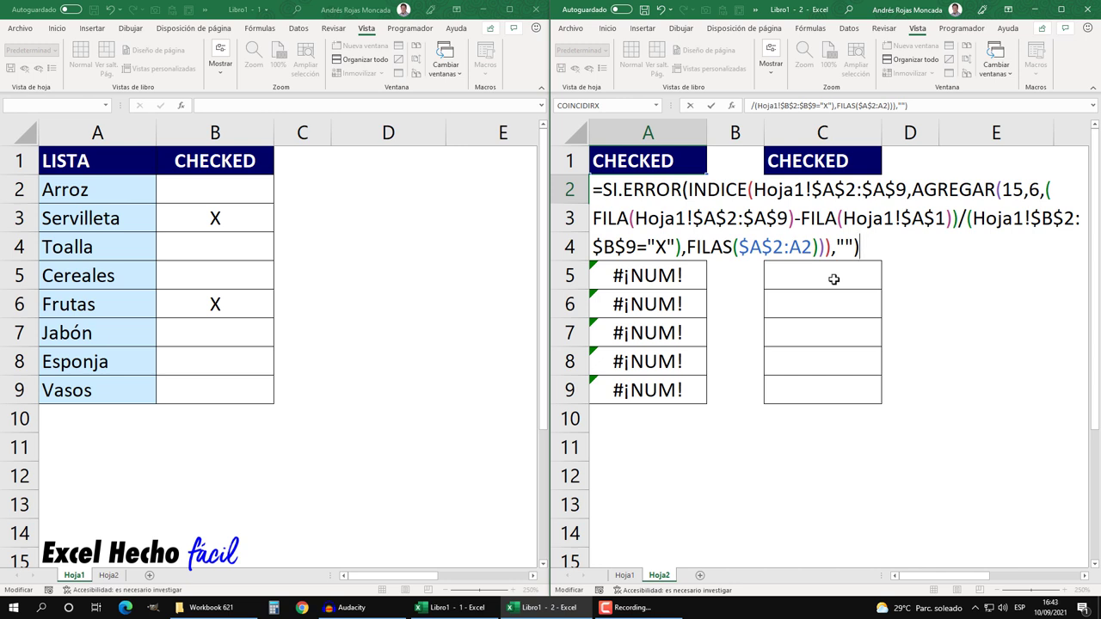
Enter the SI.ERROR formula in A2 as an array formula and copy it down to A9
key(ctrl+shift+Return)
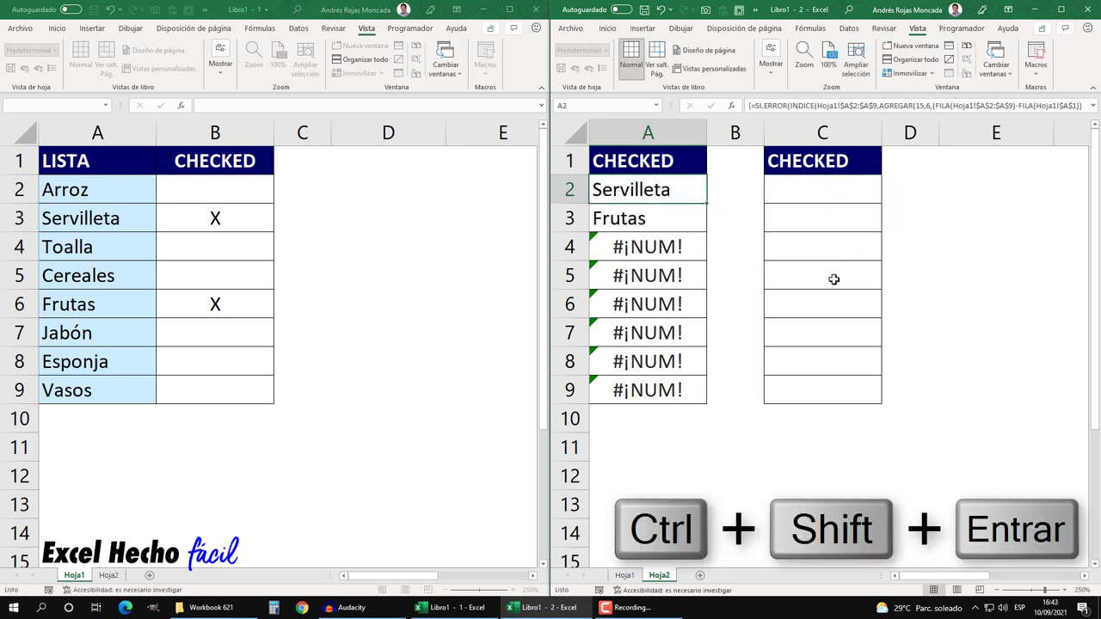
double_click(708, 203)
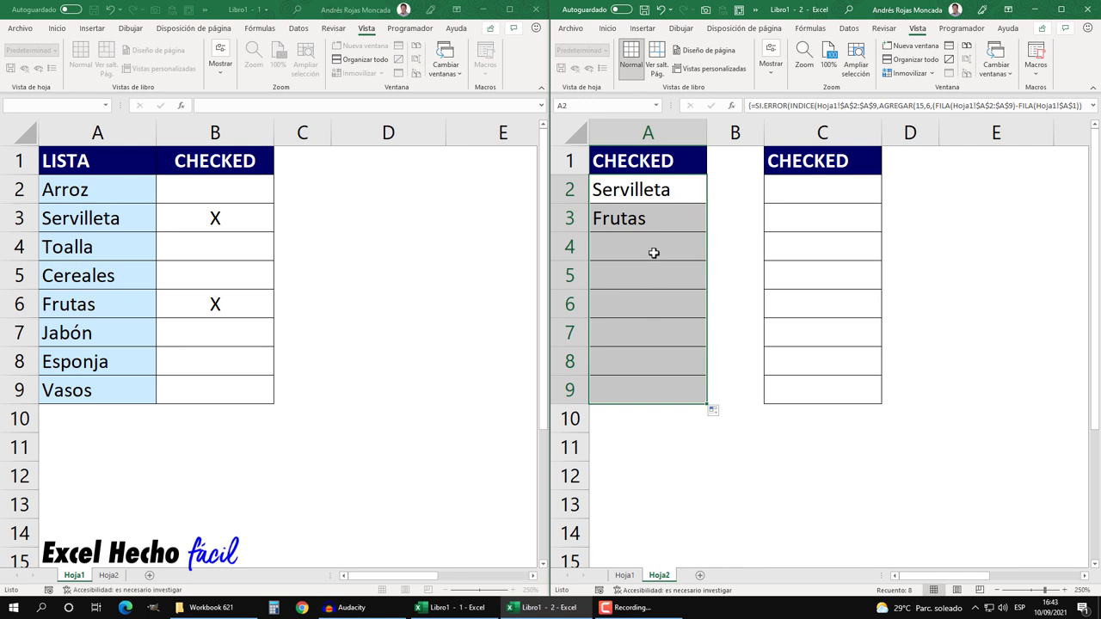
click(663, 198)
Start a formula in Hoja2 cell C2 that compares the check column with X: =Hoja1!B2:B9="X"
click(803, 197)
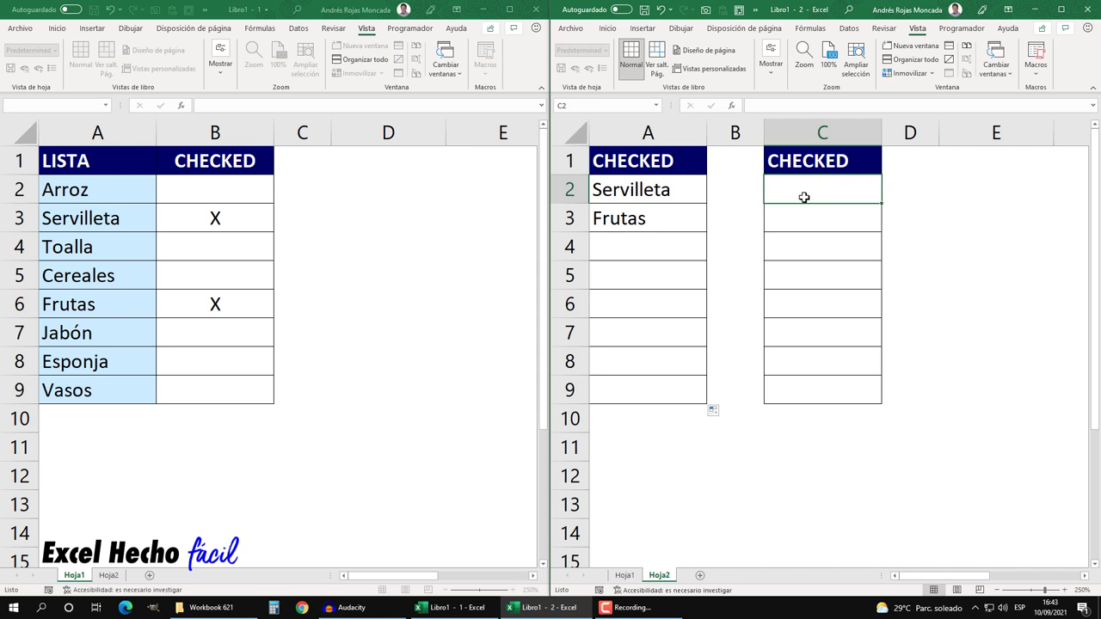
text(=)
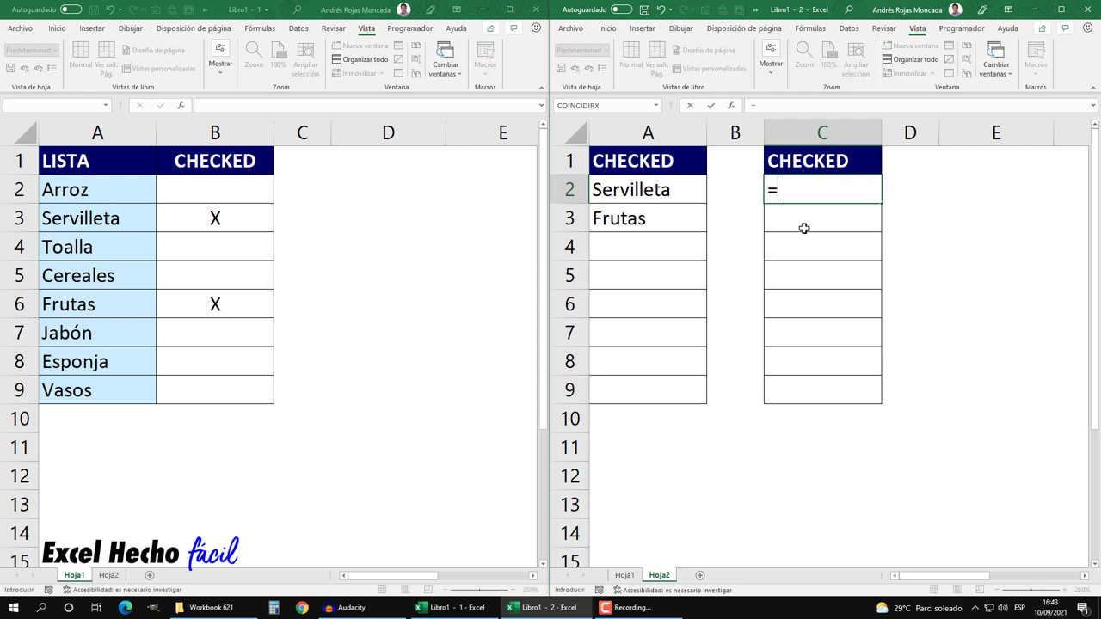
click(522, 65)
drag(247, 389, 227, 184)
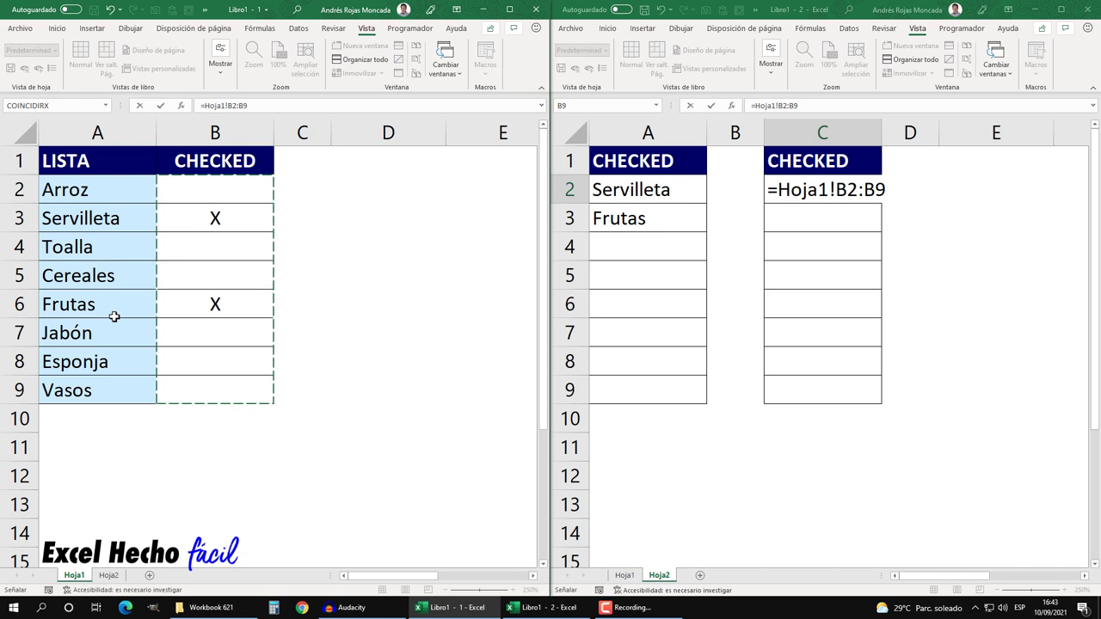
click(1075, 77)
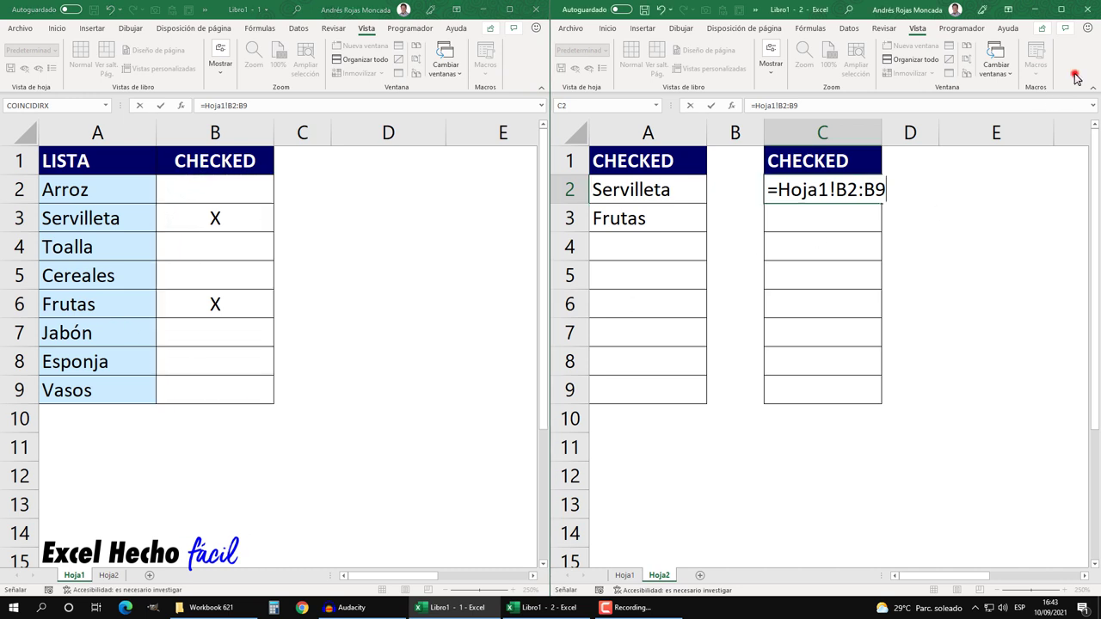
click(860, 191)
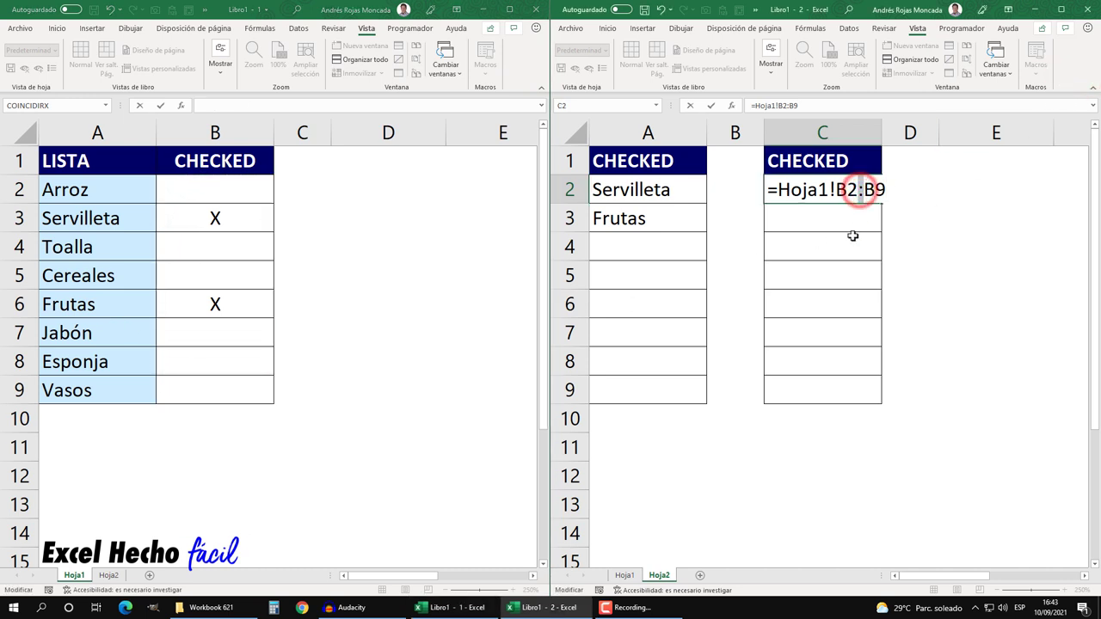
click(884, 193)
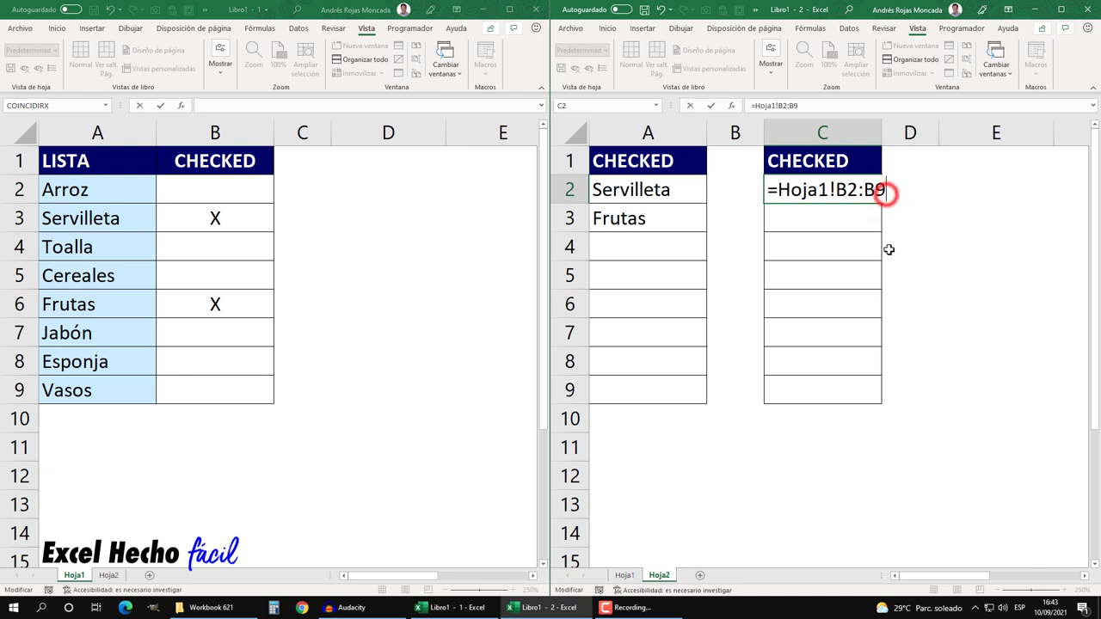
text(="X")
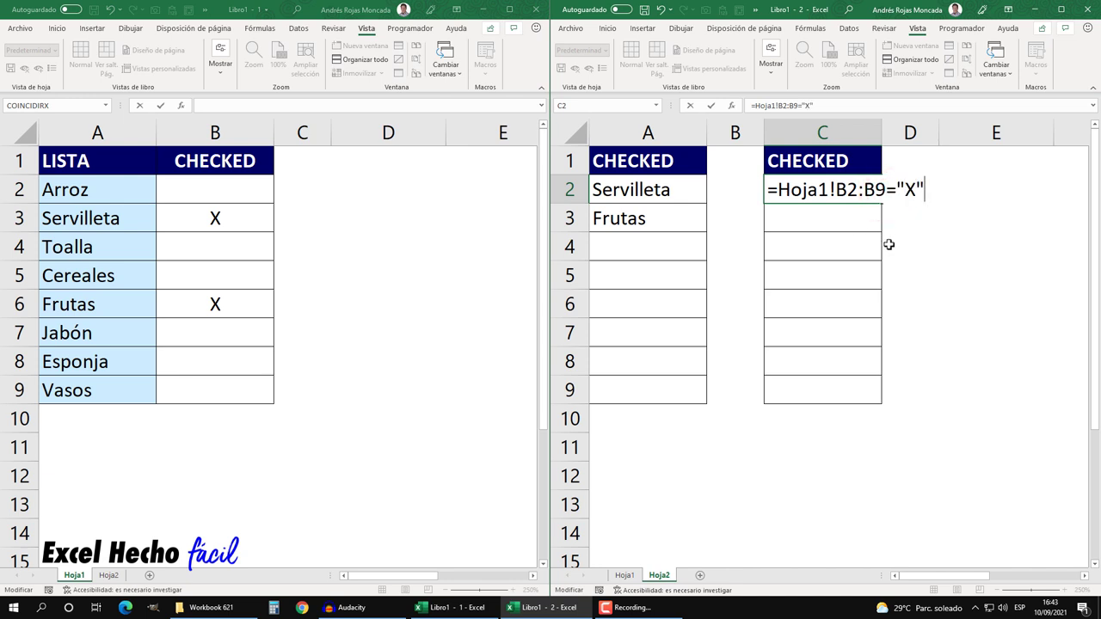
Preview the result of the Hoja1!B2:B9="X" comparison in C2 and restore the expression
drag(926, 189, 783, 187)
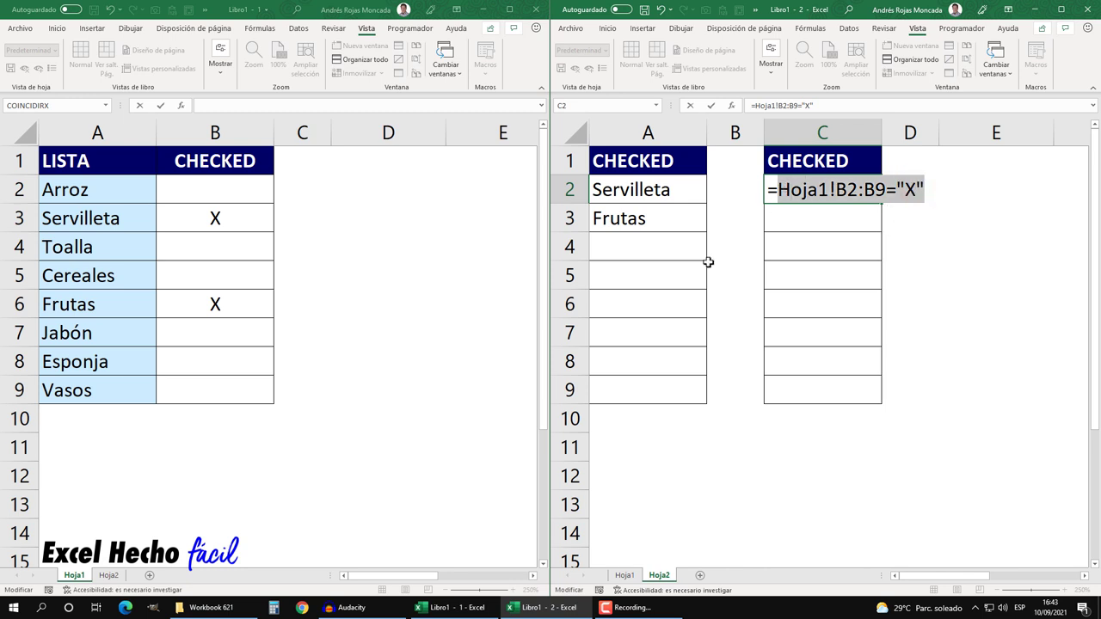
key(F9)
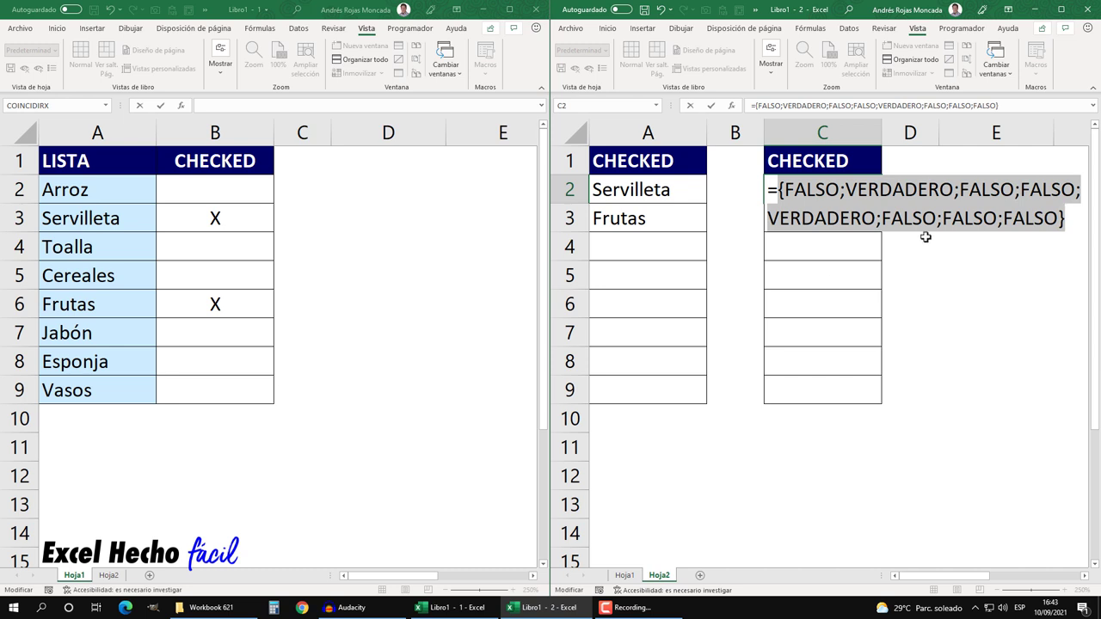
key(ctrl+z)
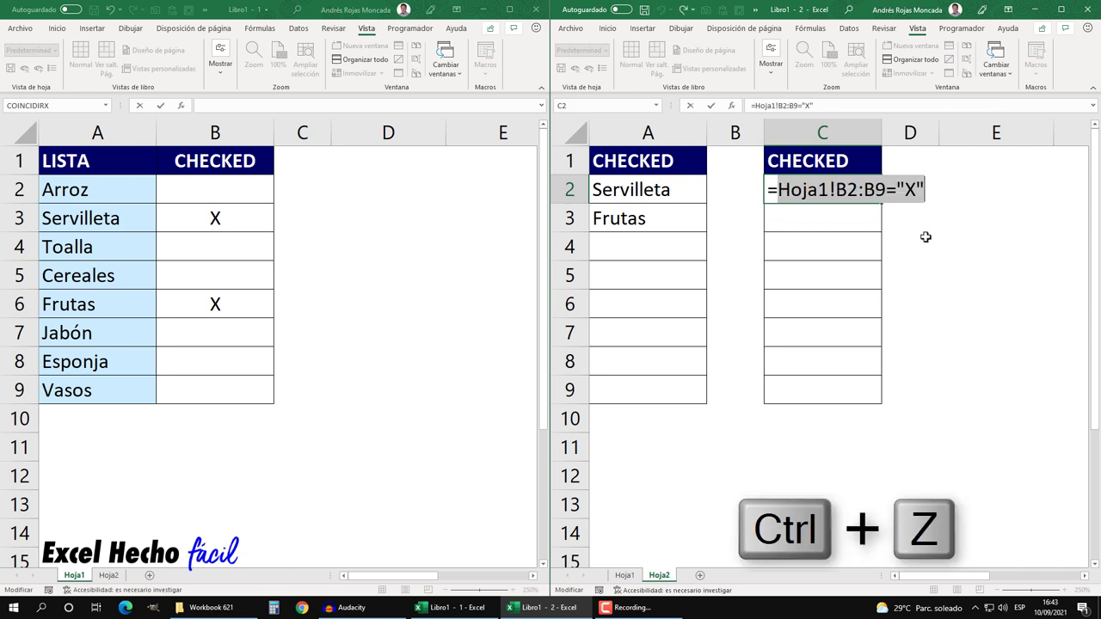
Insert FILTRAR before the comparison in C2, with Hoja1!A2:A9 as its array argument and a comma before the include condition
click(776, 189)
text(fil)
key(Down)
key(Down)
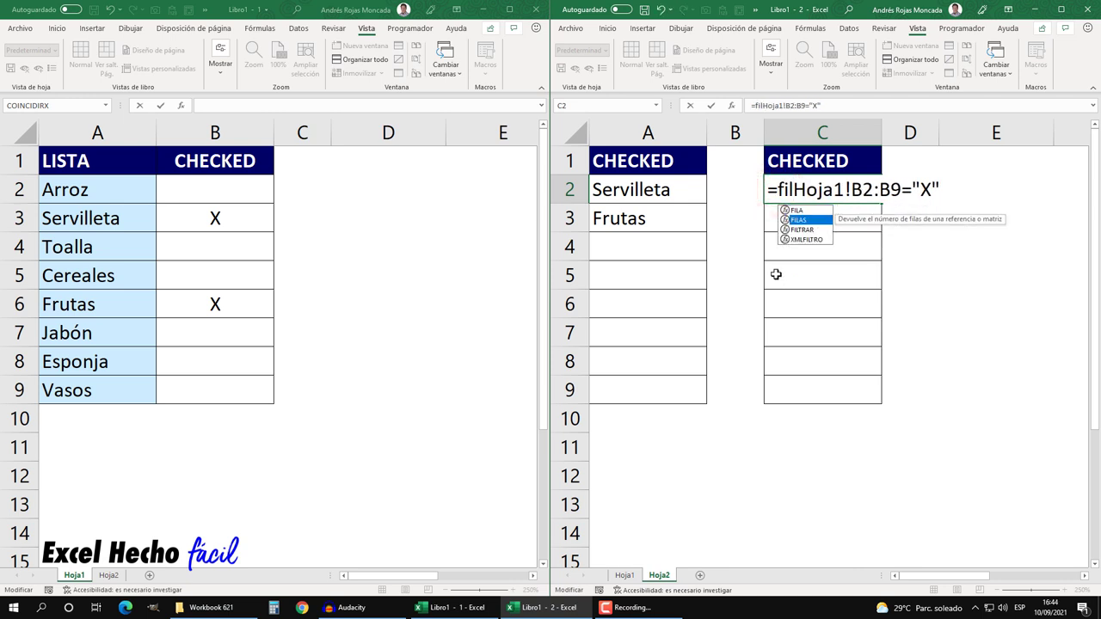
key(Tab)
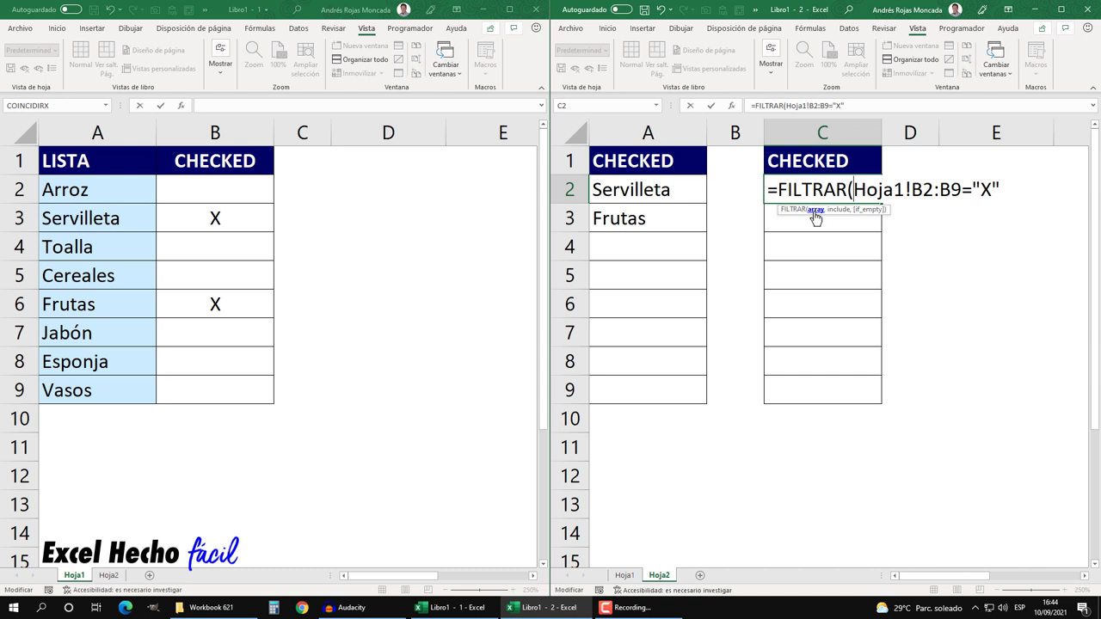
click(536, 73)
drag(84, 389, 96, 191)
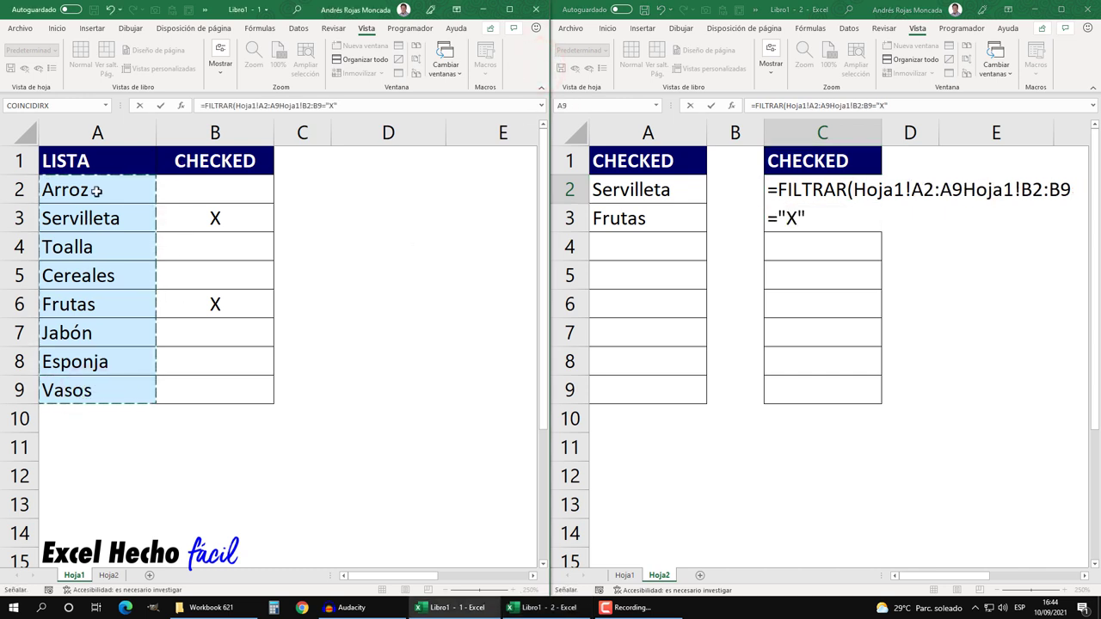
click(1087, 75)
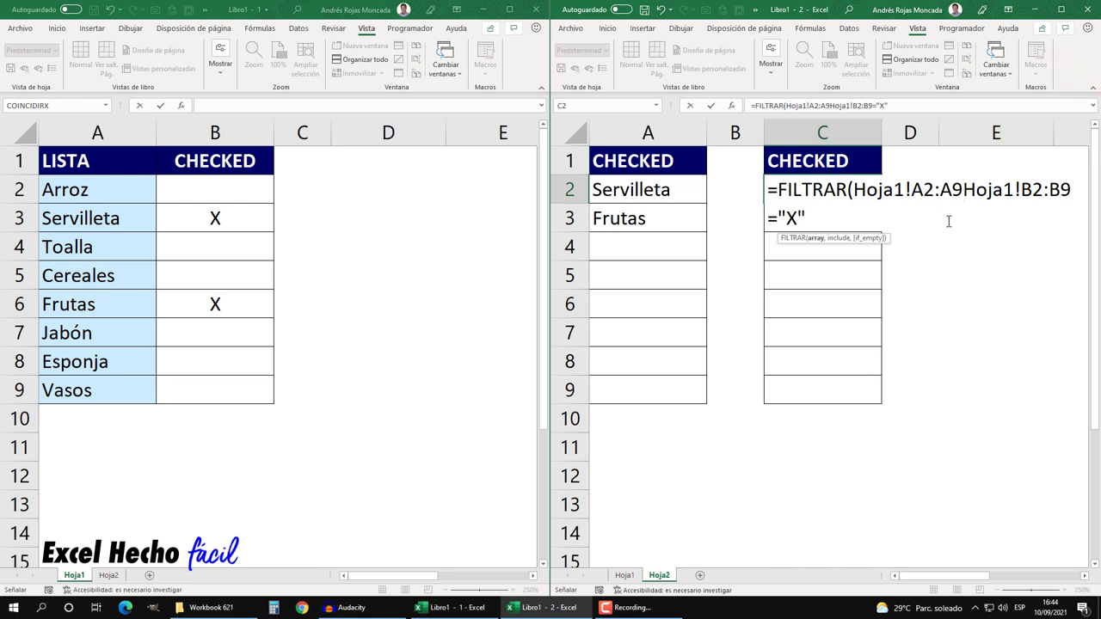
text(,)
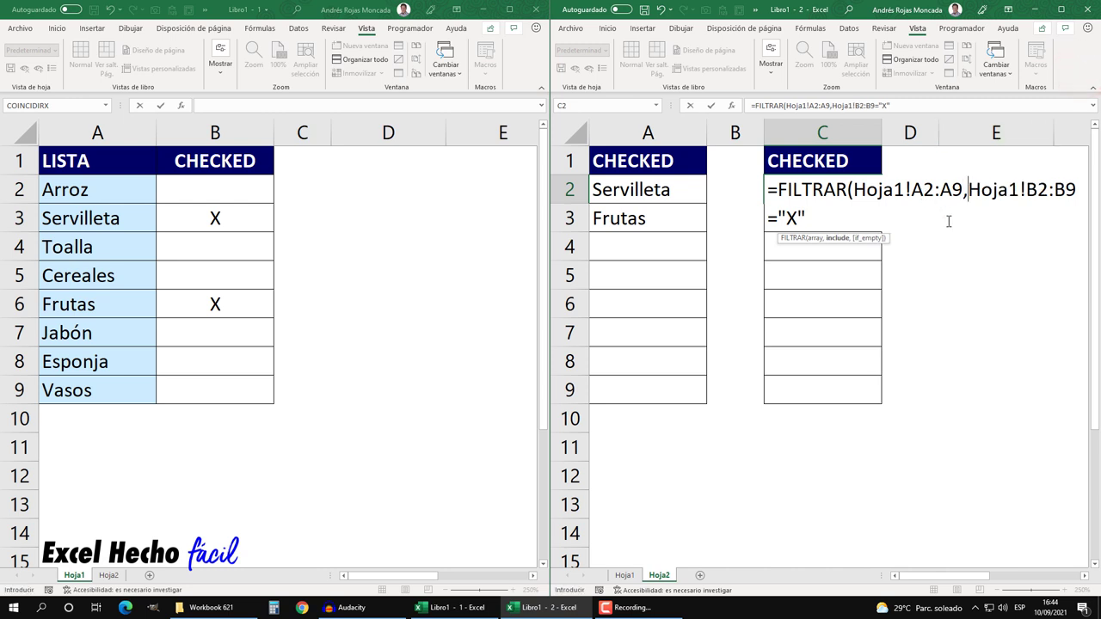
Highlight the array and include arguments of the FILTRAR formula in C2 to review what each covers
click(813, 240)
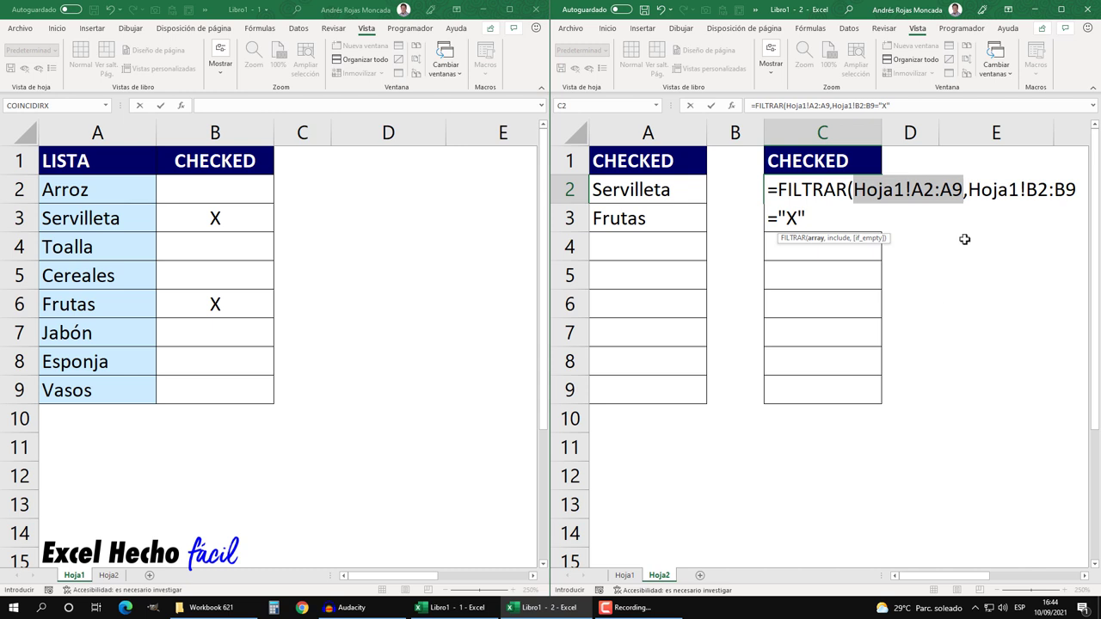
click(836, 243)
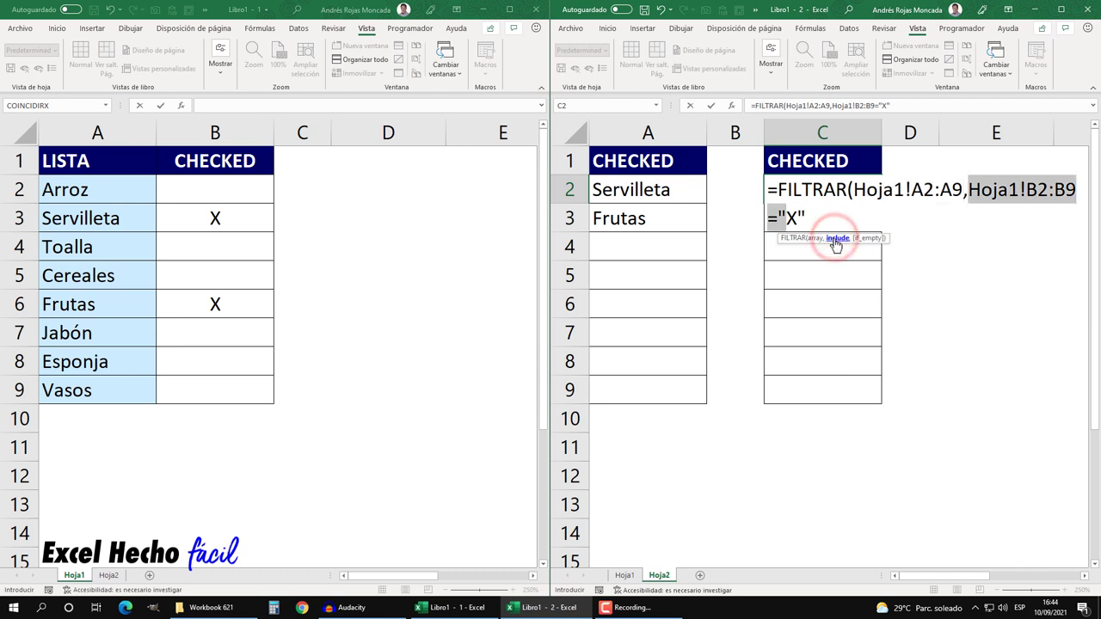
click(809, 215)
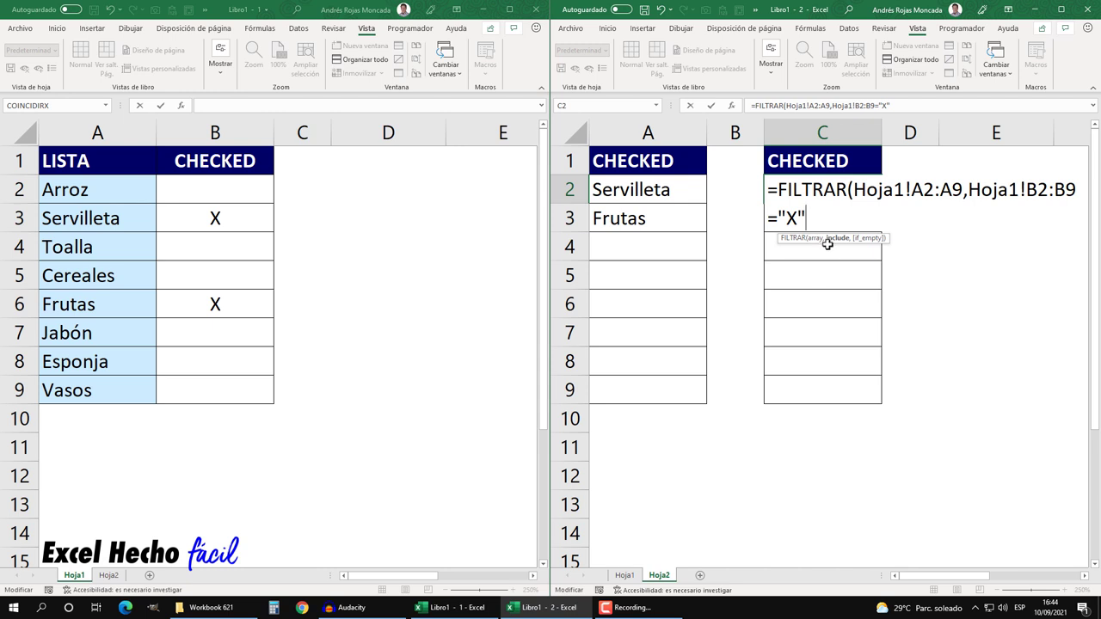
Preview the evaluated result of FILTRAR's include argument Hoja1!B2:B9="X" in C2 and restore the expression
click(832, 240)
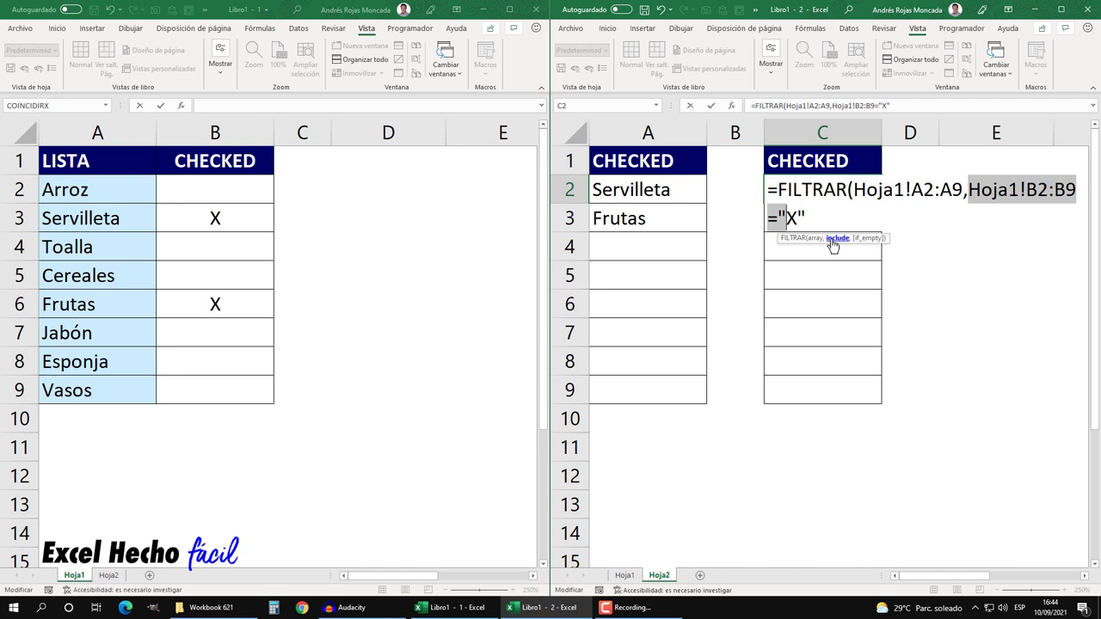
key(F9)
key(Return)
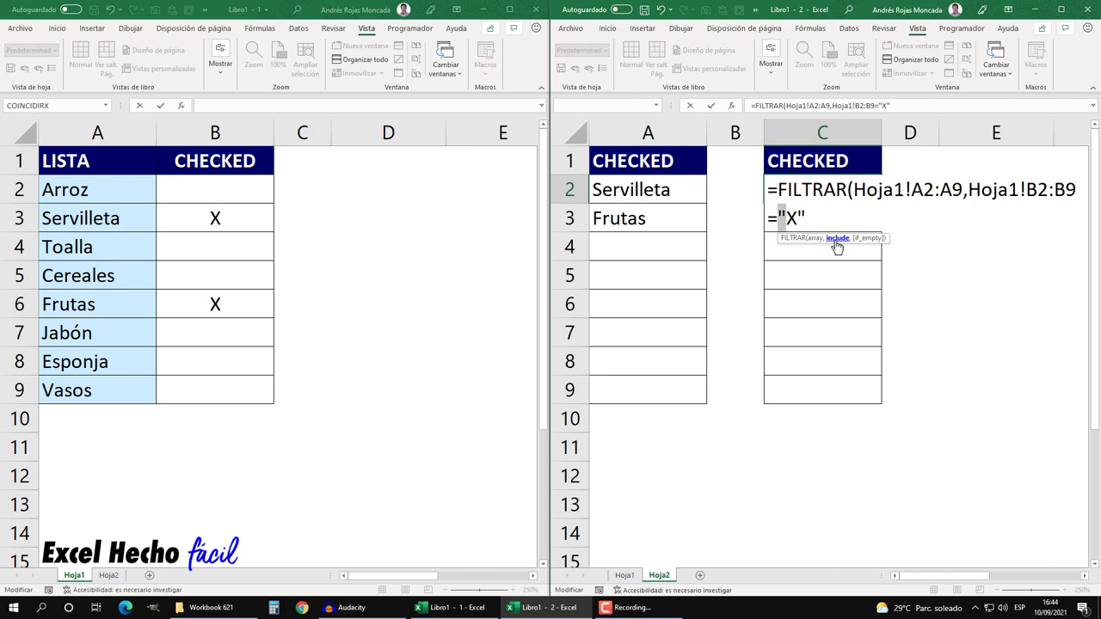
click(836, 247)
click(804, 218)
drag(805, 218, 968, 190)
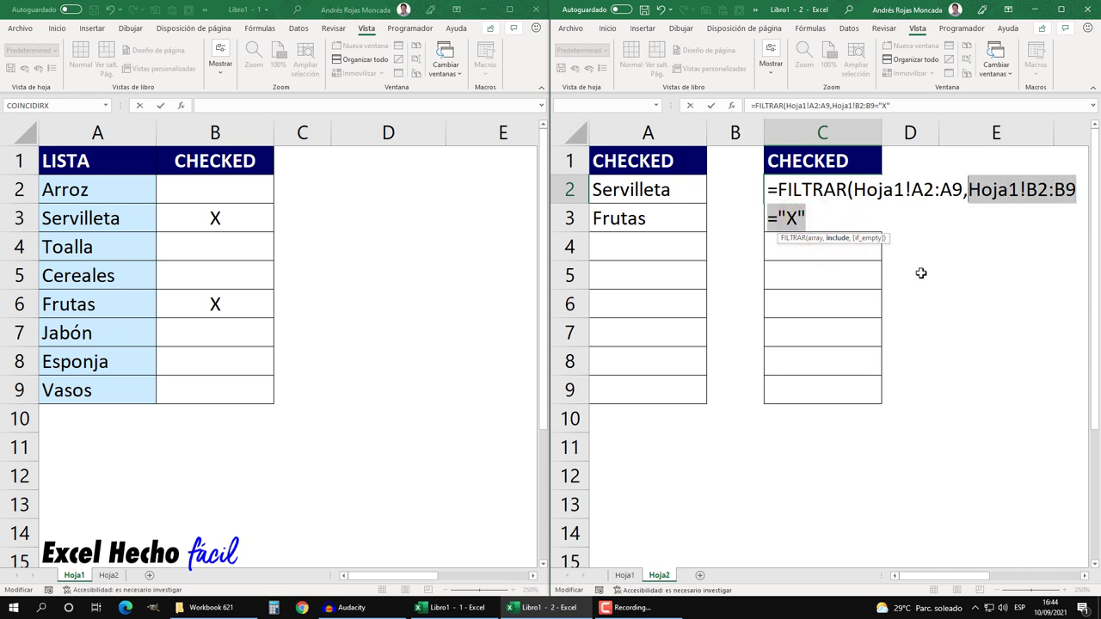
key(F9)
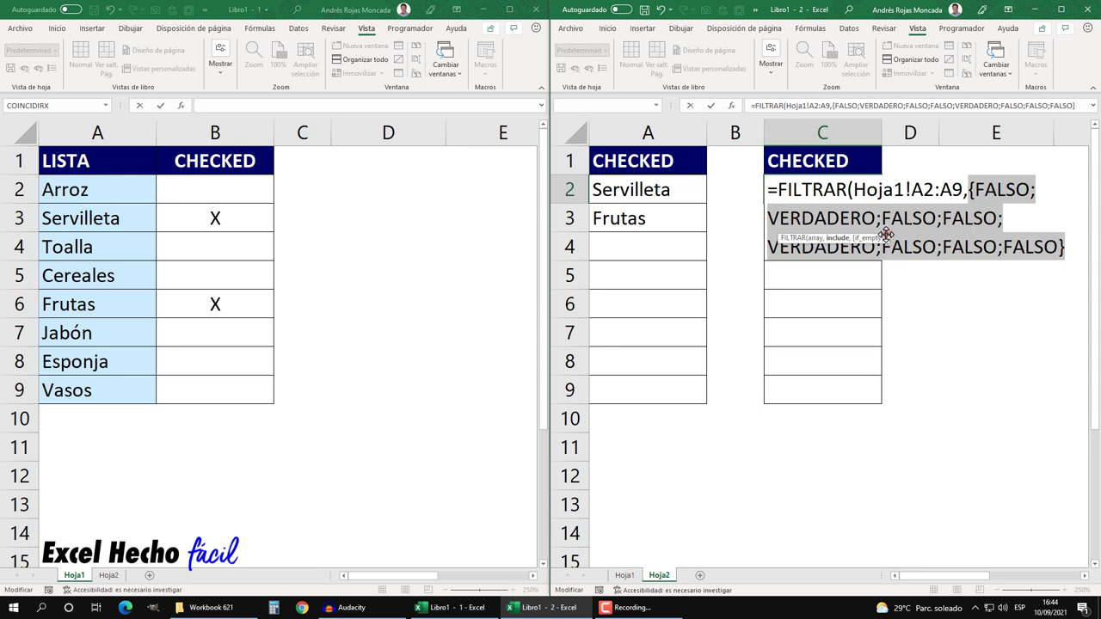
drag(886, 233, 885, 270)
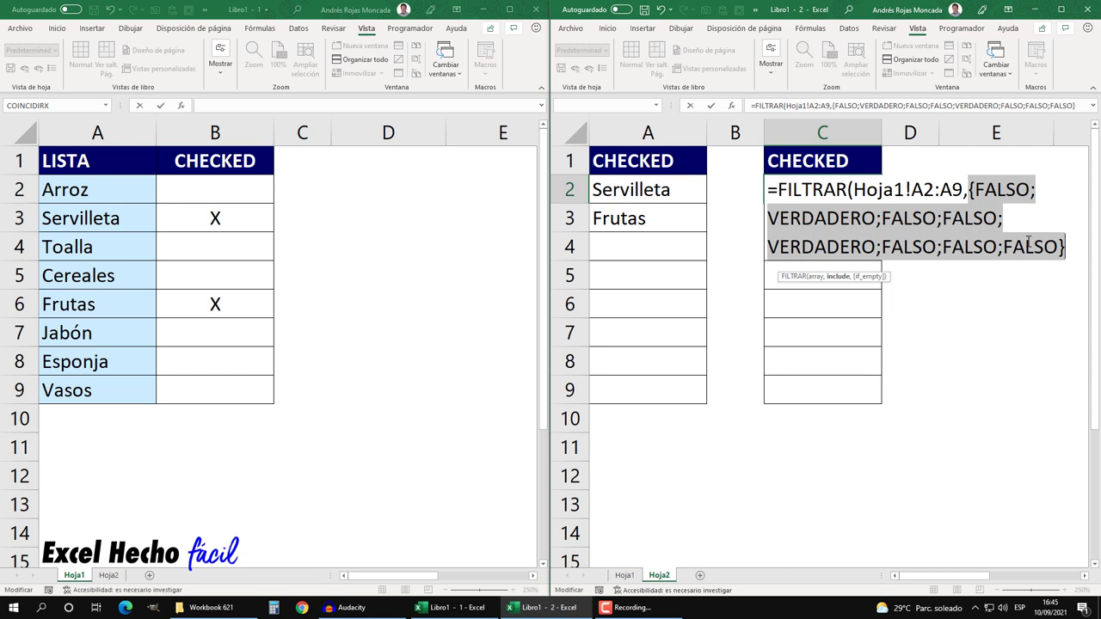
key(ctrl+z)
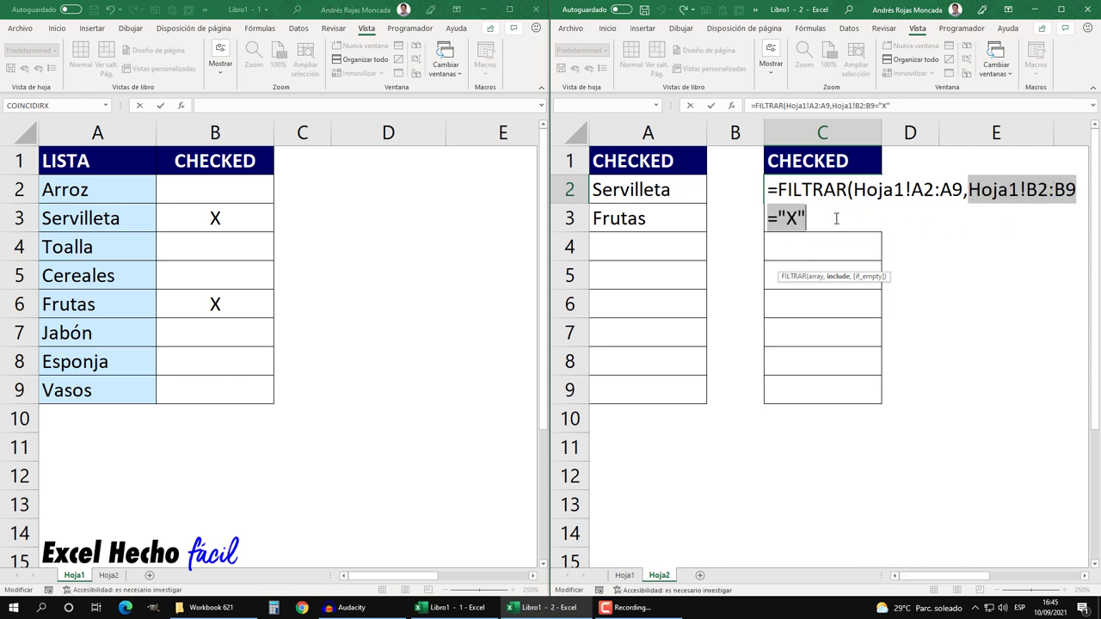
Close the parenthesis and enter =FILTRAR(Hoja1!A2:A9,Hoja1!B2:B9="X") in C2, and reselect C2
click(835, 218)
text())
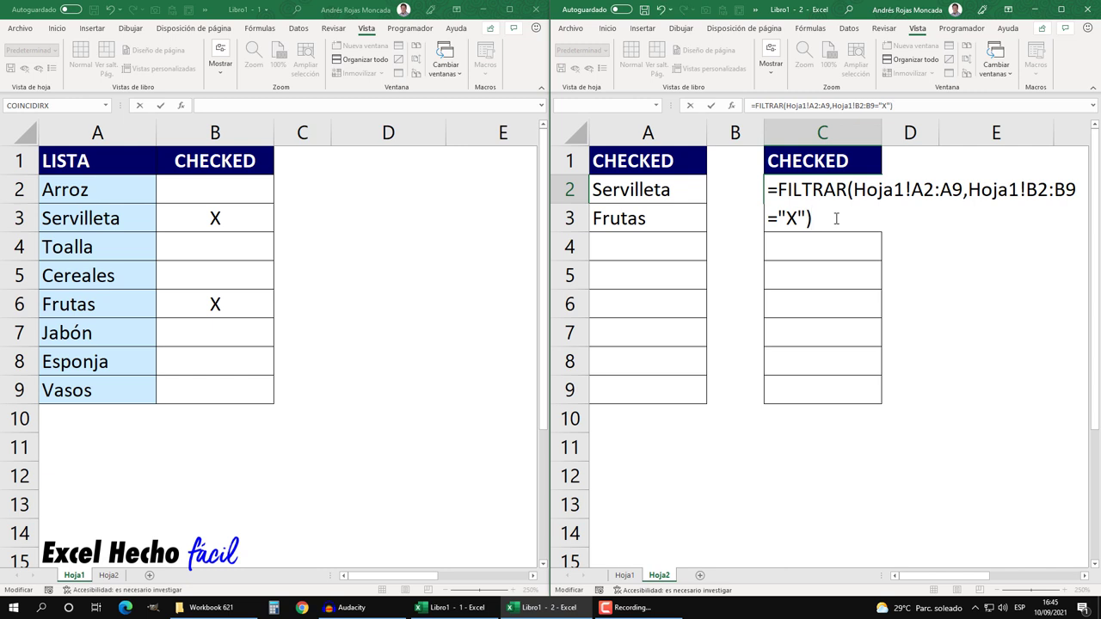
key(Return)
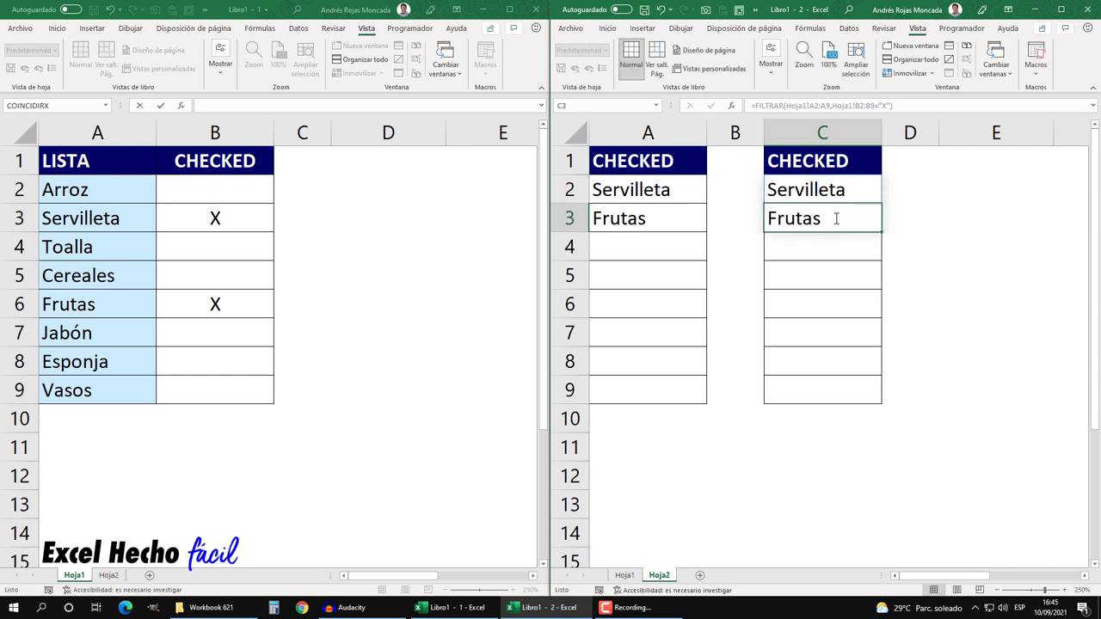
click(955, 193)
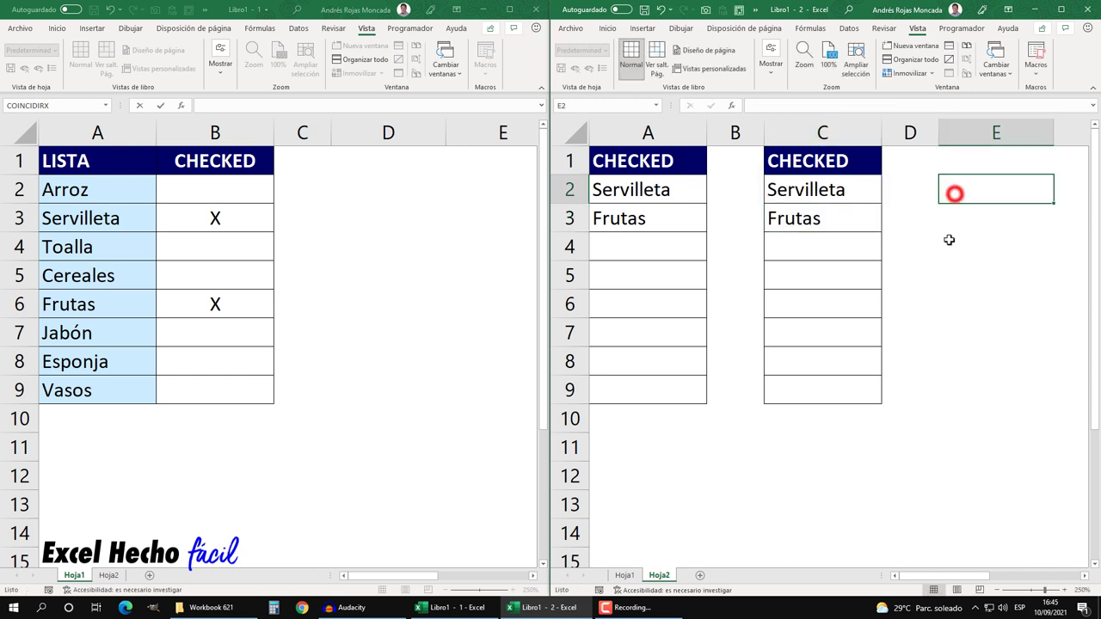
click(858, 190)
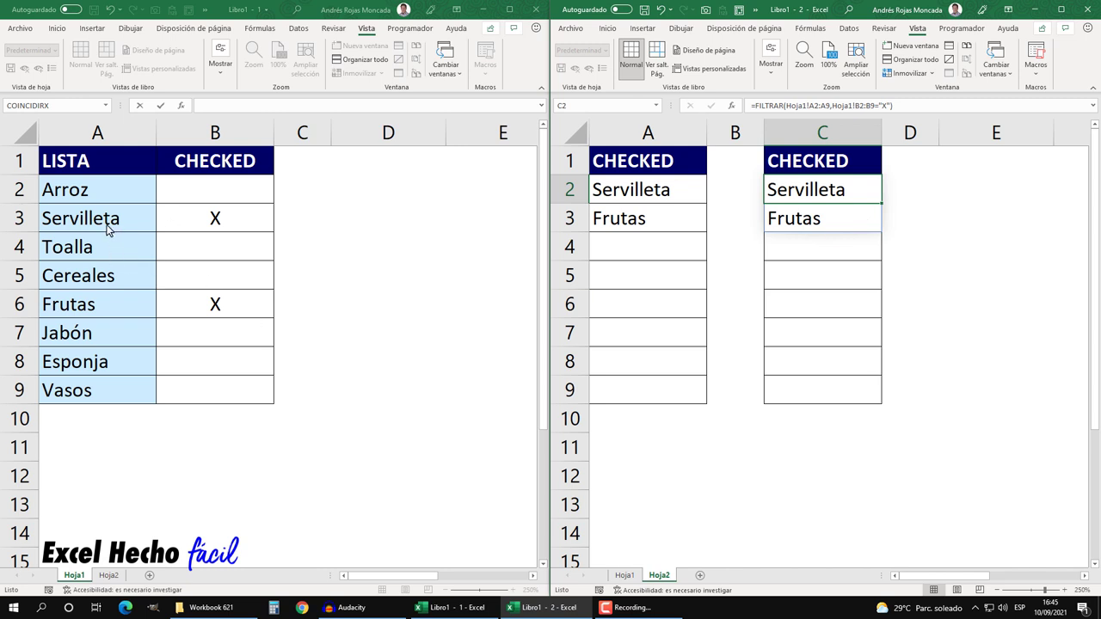
Mark Esponja and Toalla with an X in the CHECKED column of Hoja1
click(519, 84)
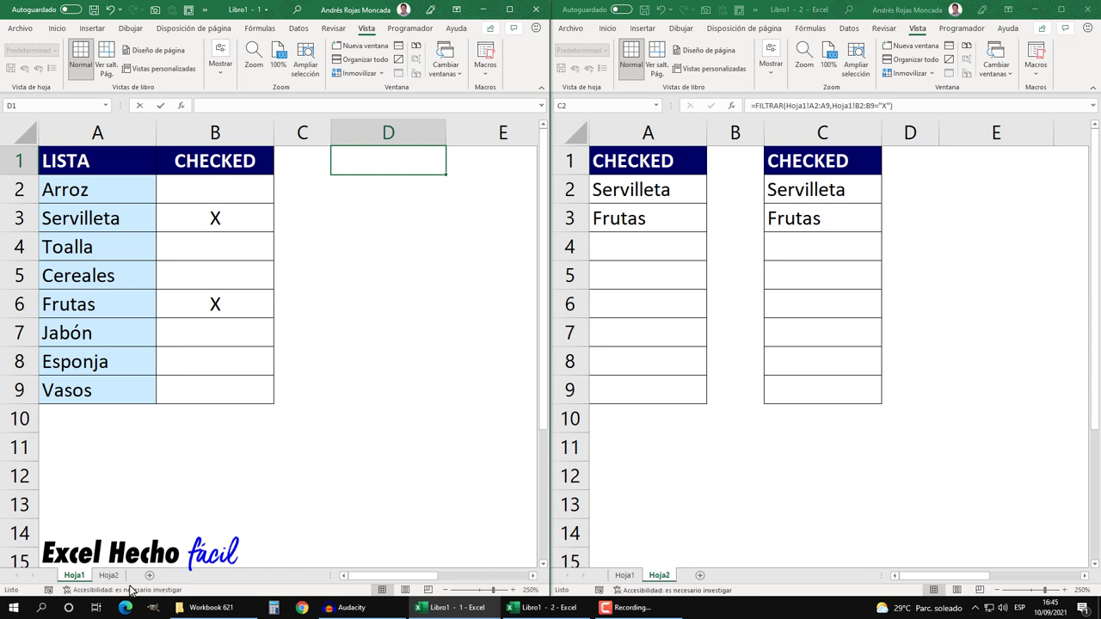
click(215, 244)
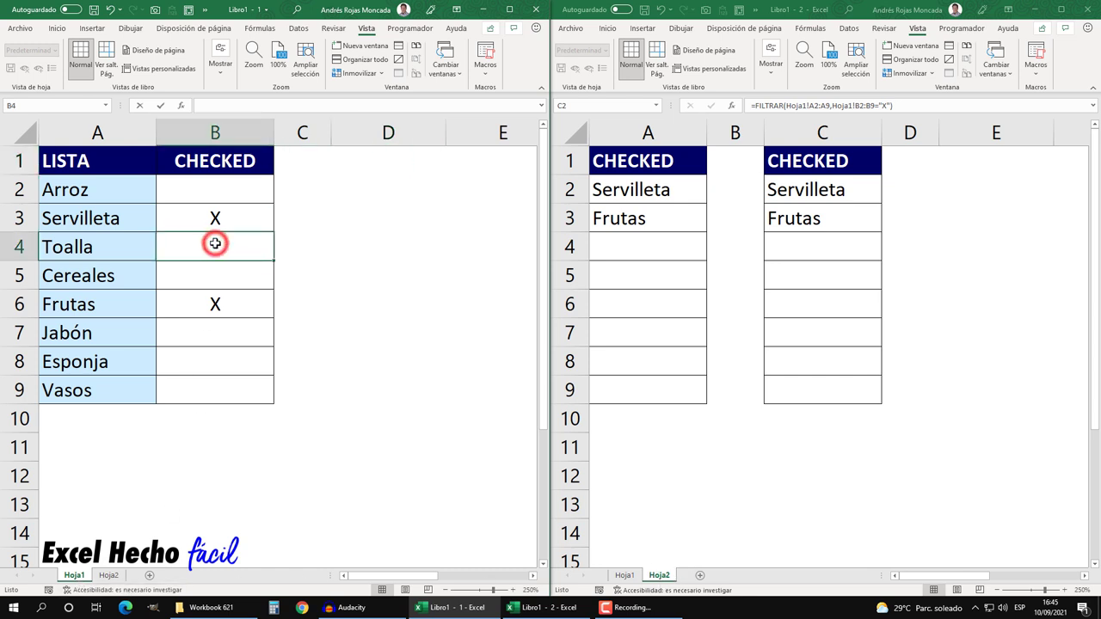
click(203, 362)
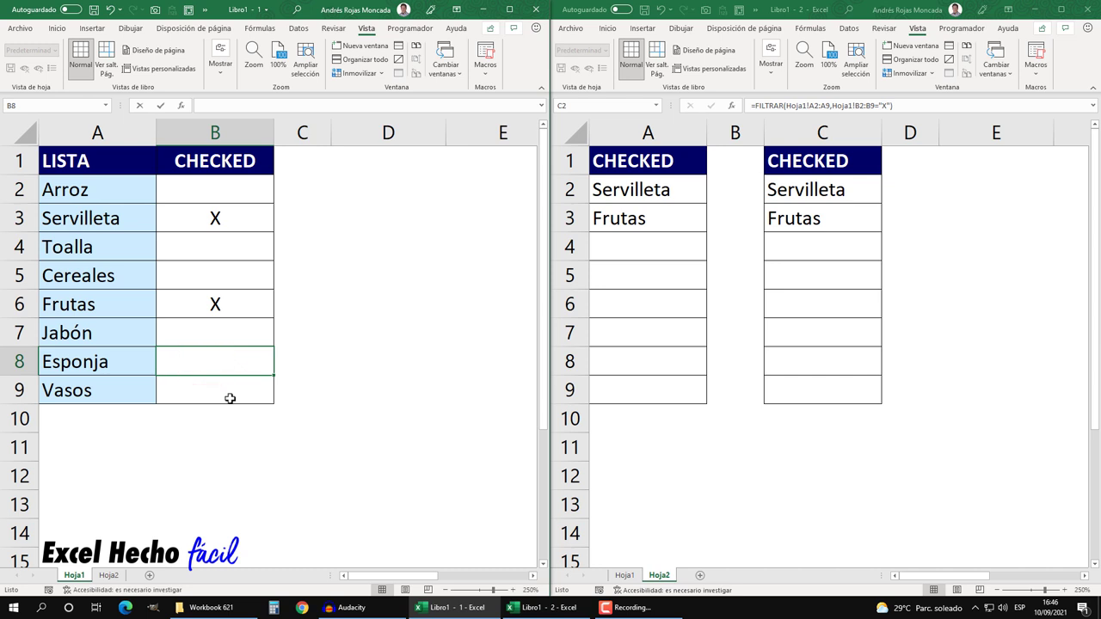
text(X)
key(Return)
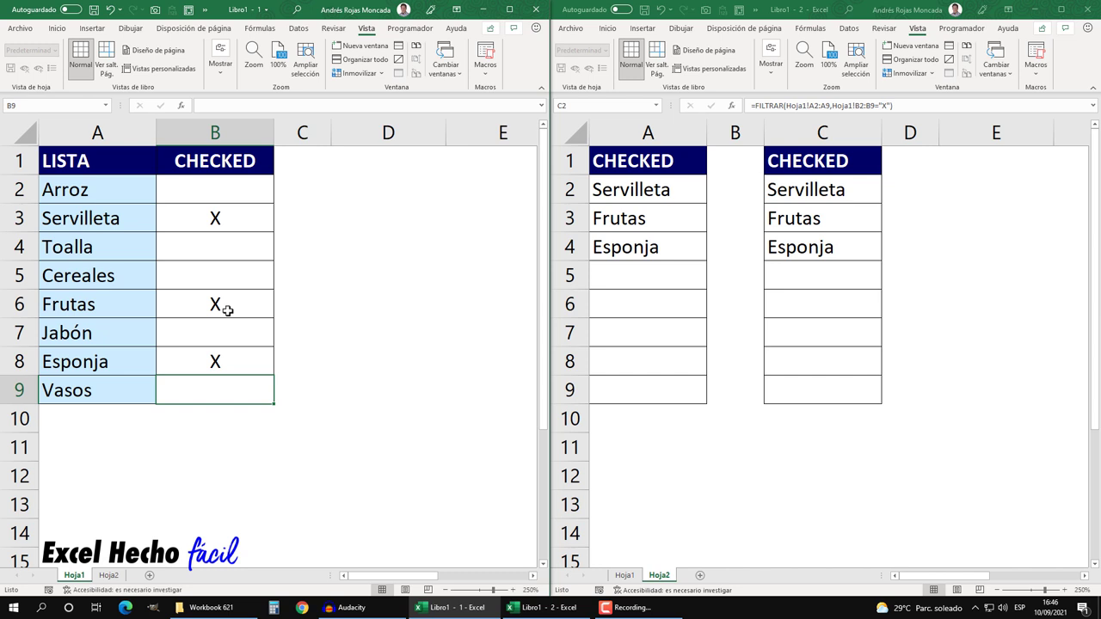
click(227, 250)
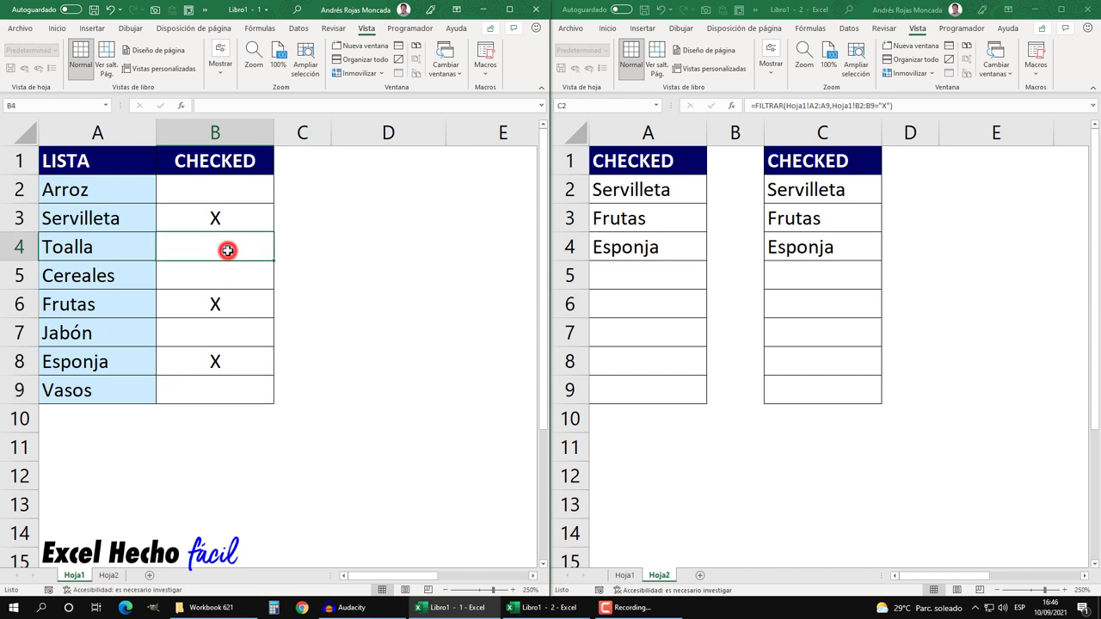
text(X)
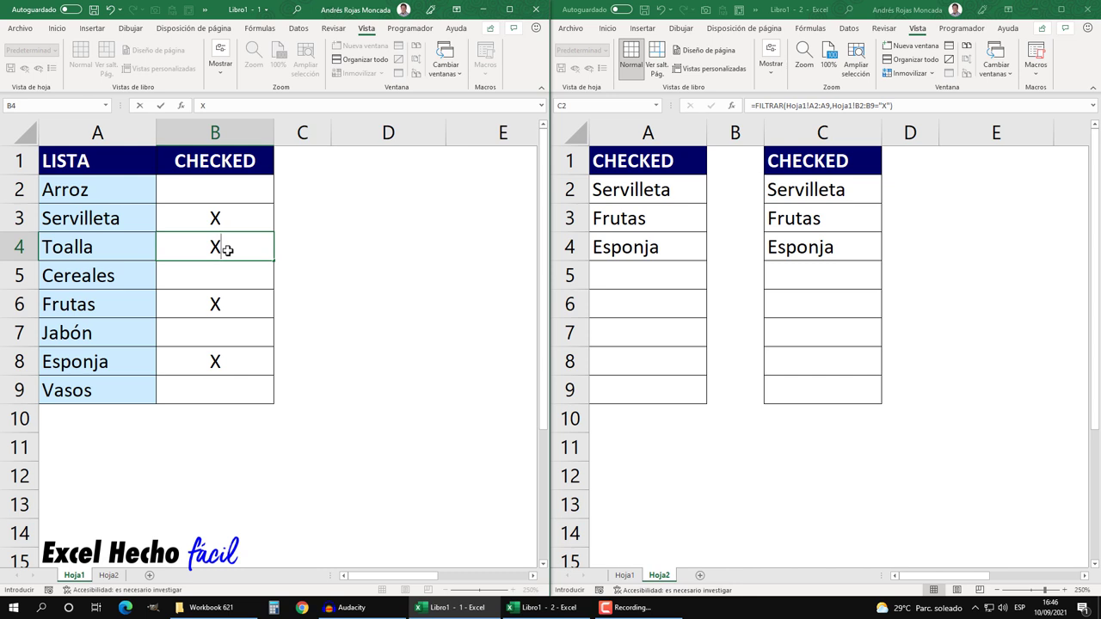
key(Return)
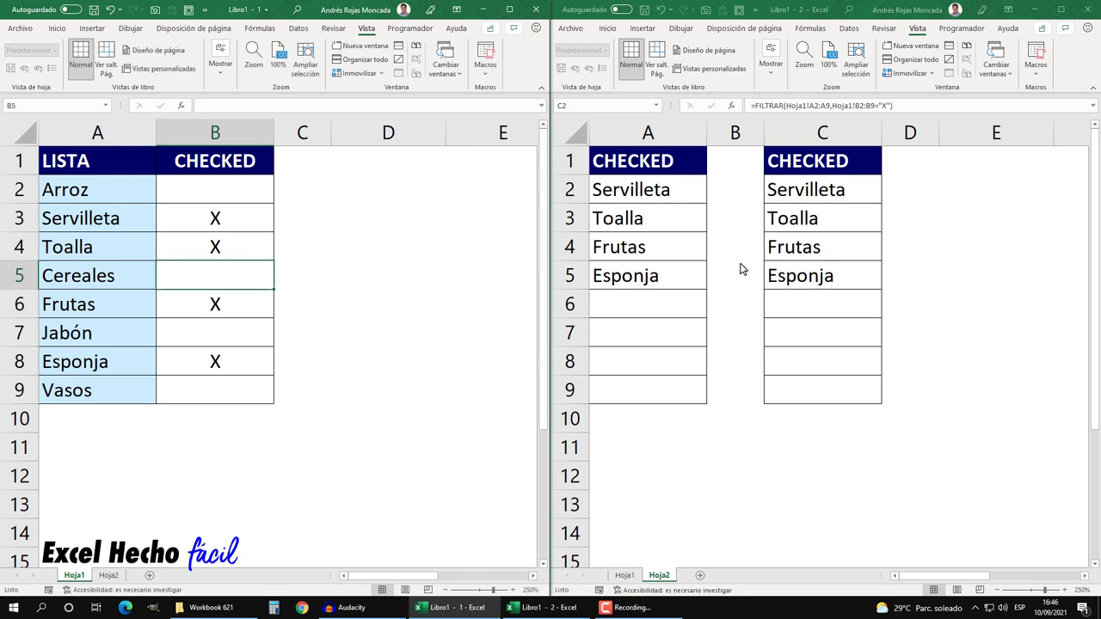
Show the text of the A2 array formula in Hoja2 cell A11 with =FORMULATEXTO(A2)
click(1067, 72)
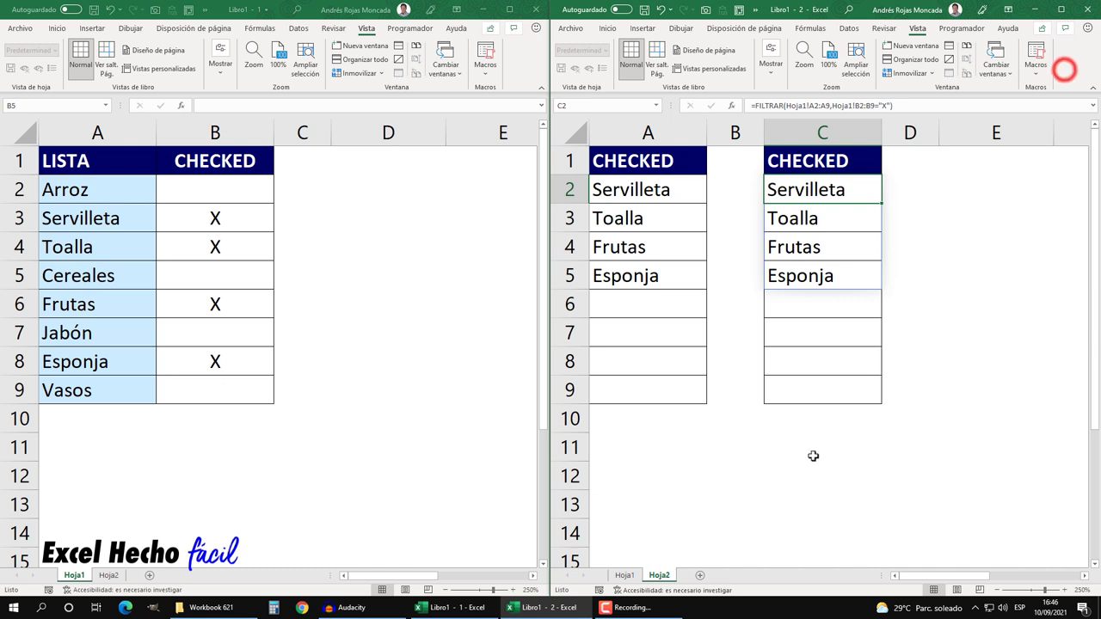
click(642, 425)
click(634, 449)
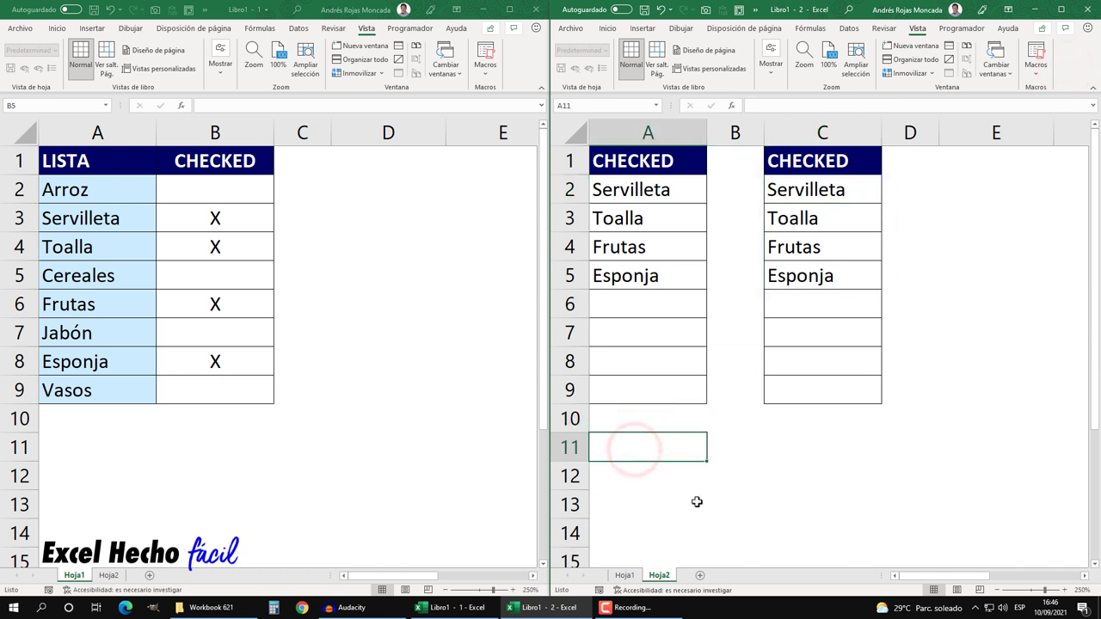
text(=for)
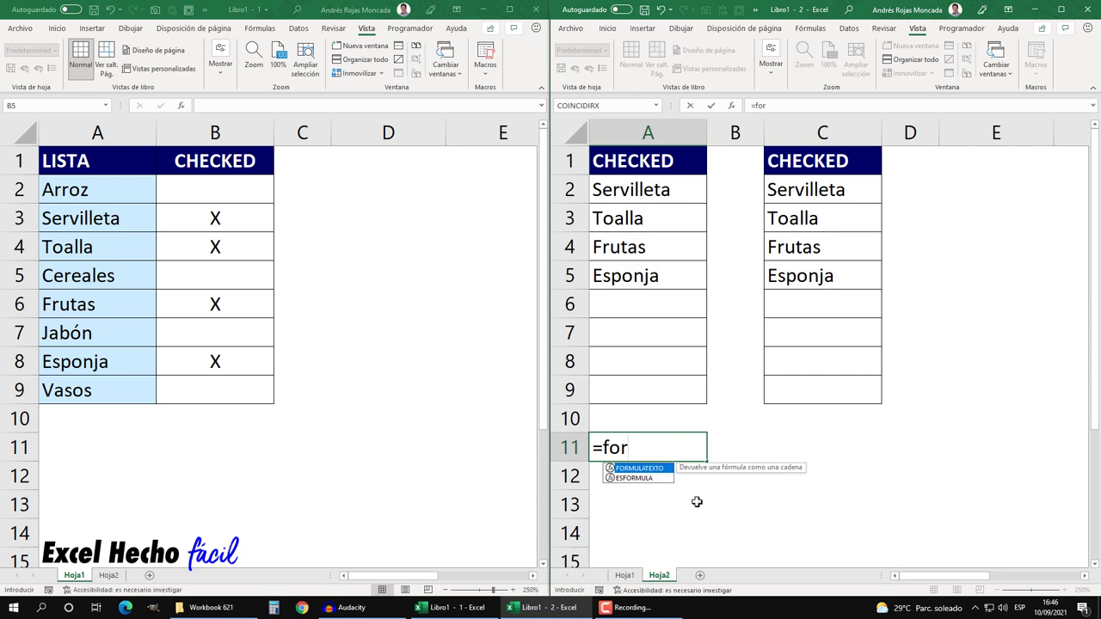
key(Tab)
click(649, 188)
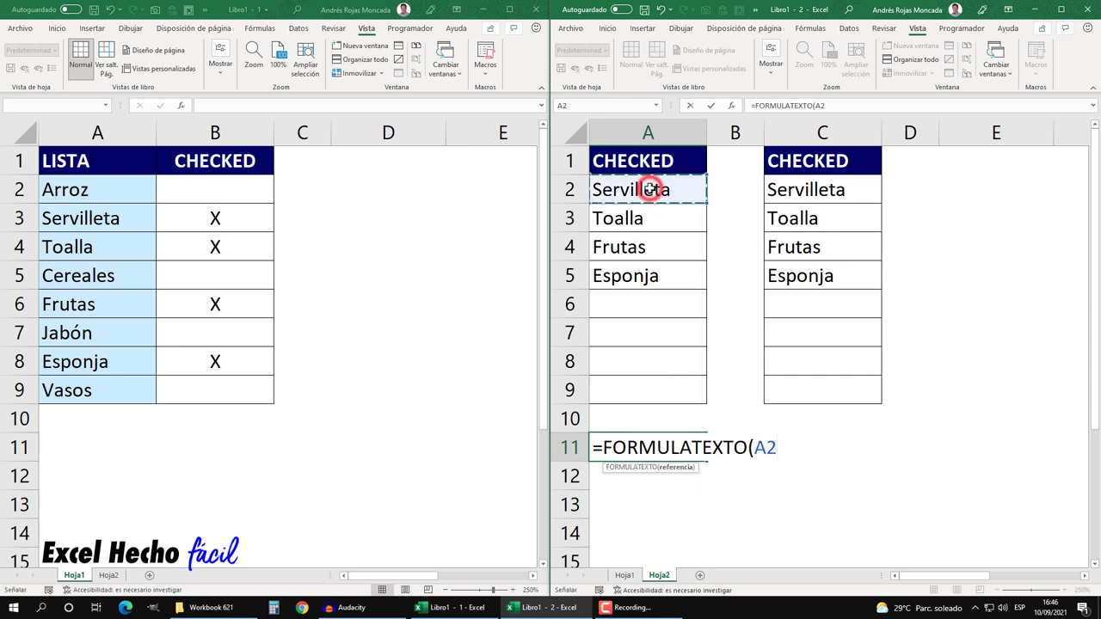
text())
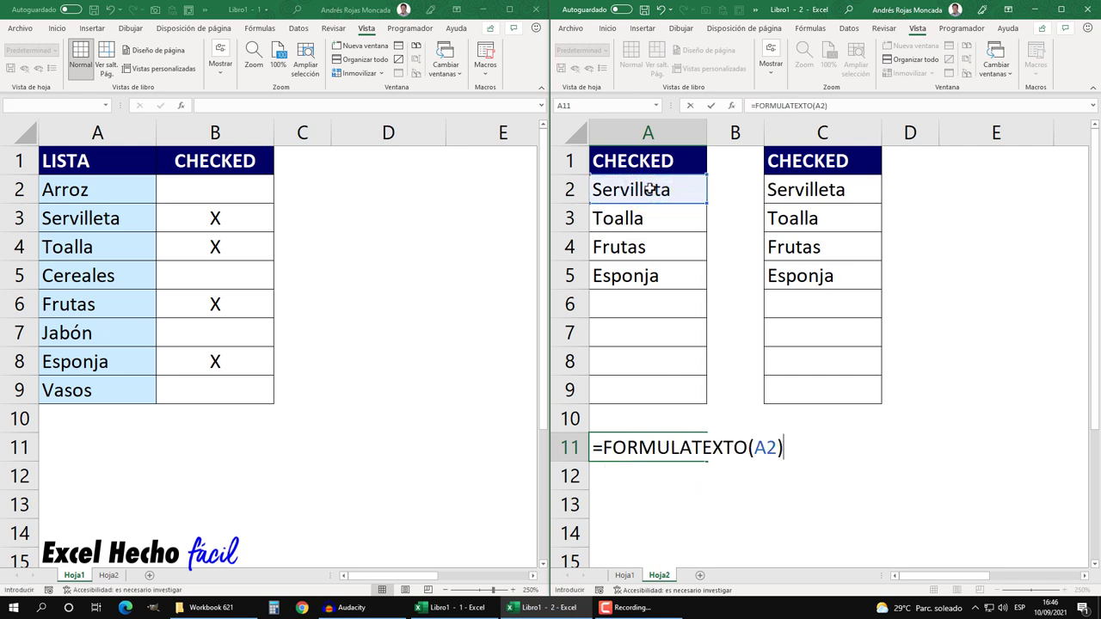
key(Return)
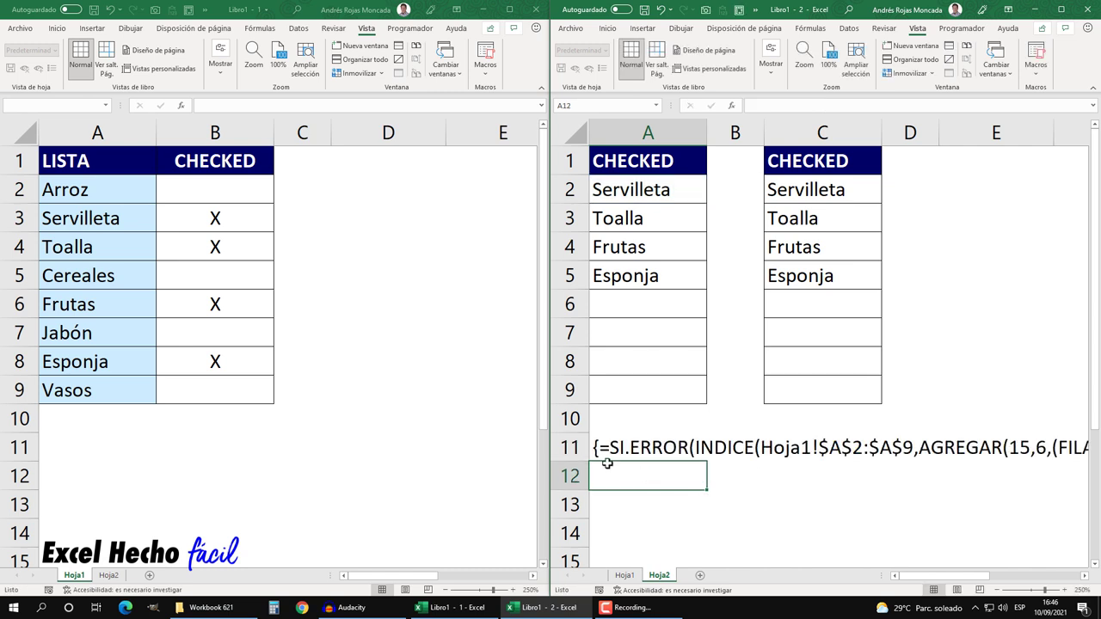
Merge and center A11:F13 in Hoja2 and wrap its text to fit the long formula
drag(628, 449, 698, 447)
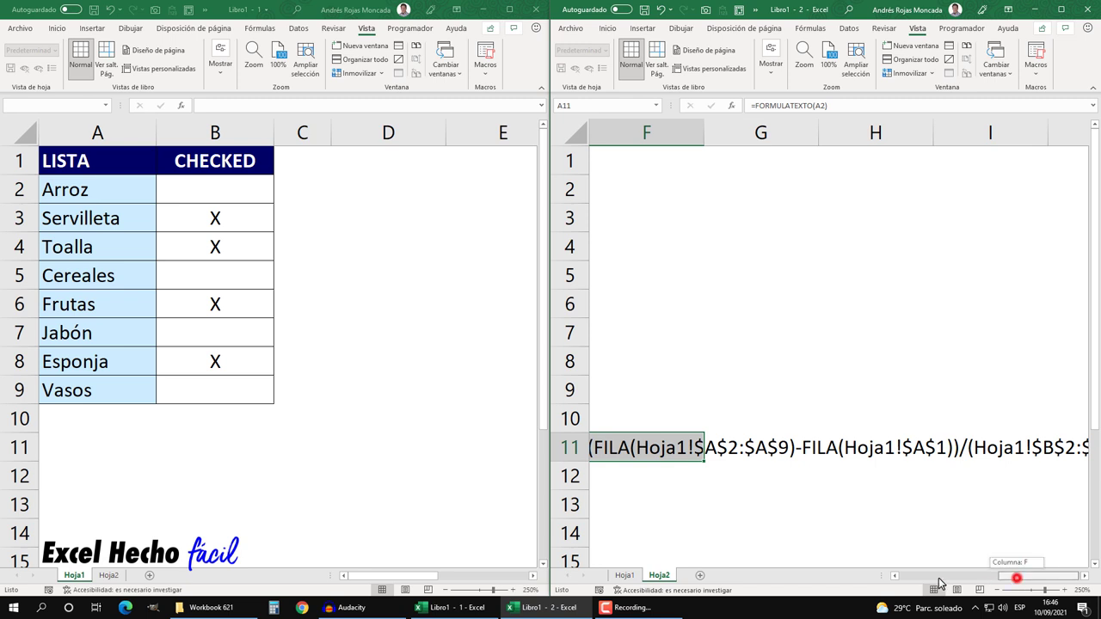
drag(1015, 577, 946, 577)
drag(625, 449, 1075, 499)
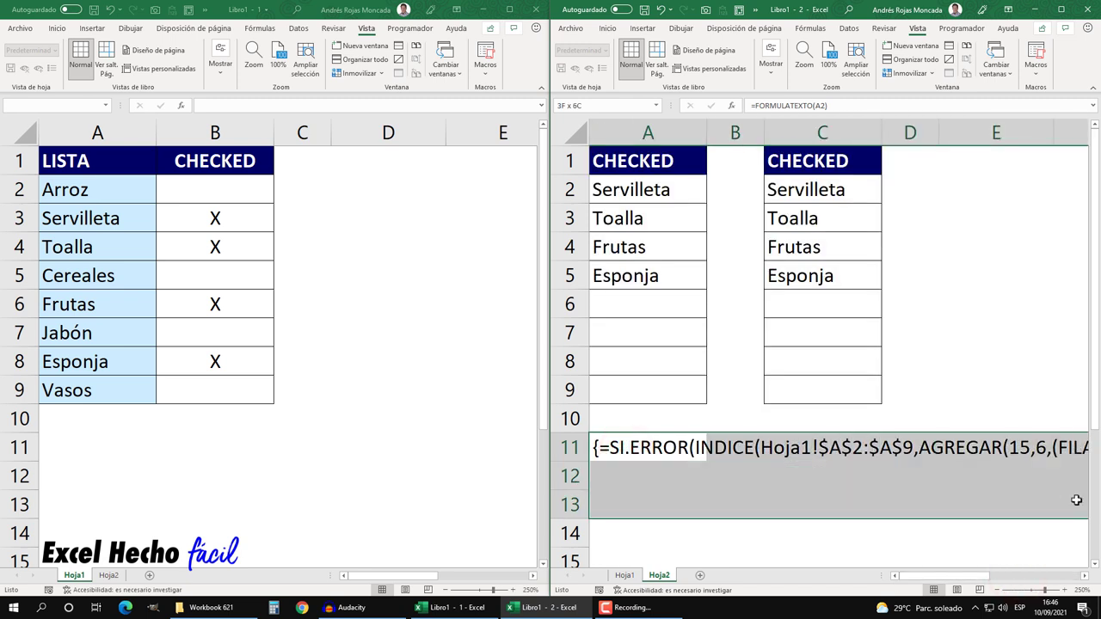
click(608, 28)
click(746, 59)
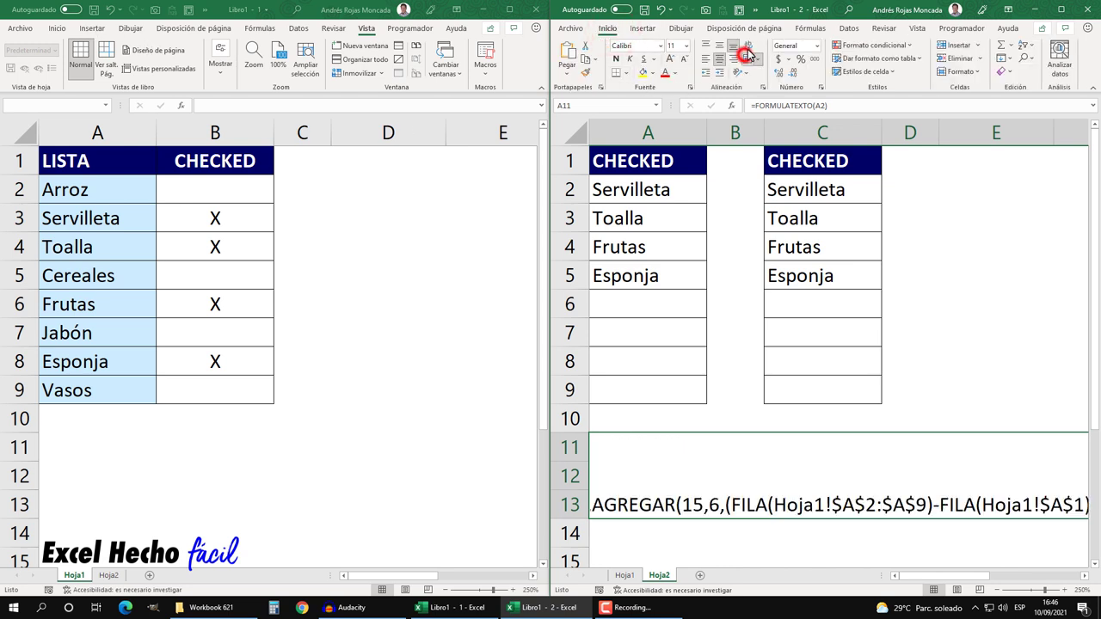
click(747, 45)
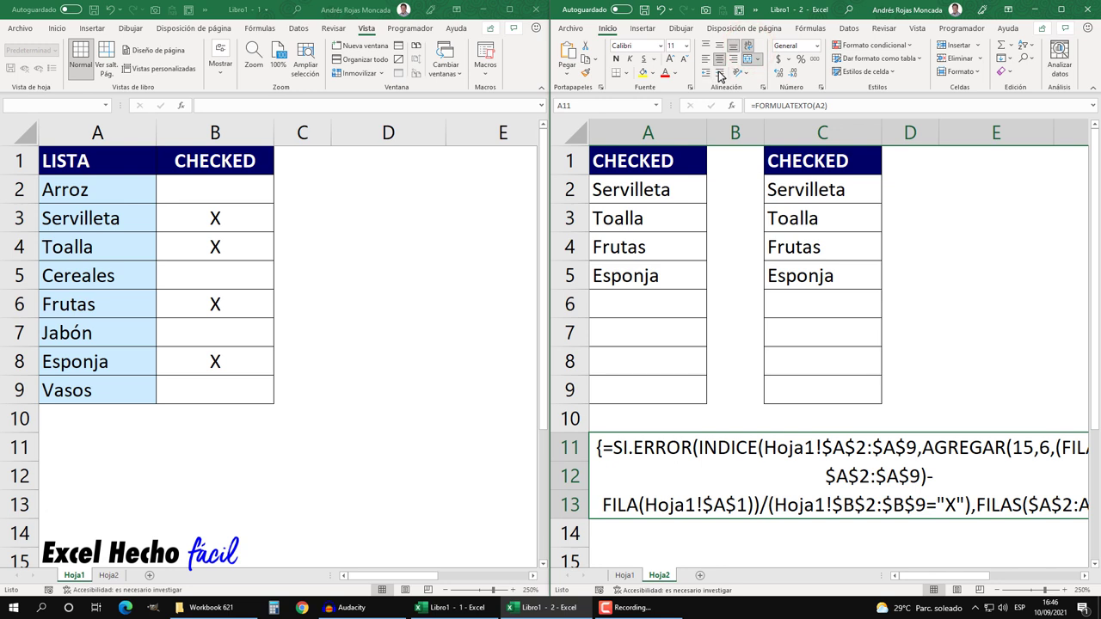
Reduce the merged formula text to font size 9, remove its centering and align it to the top
click(685, 59)
click(686, 60)
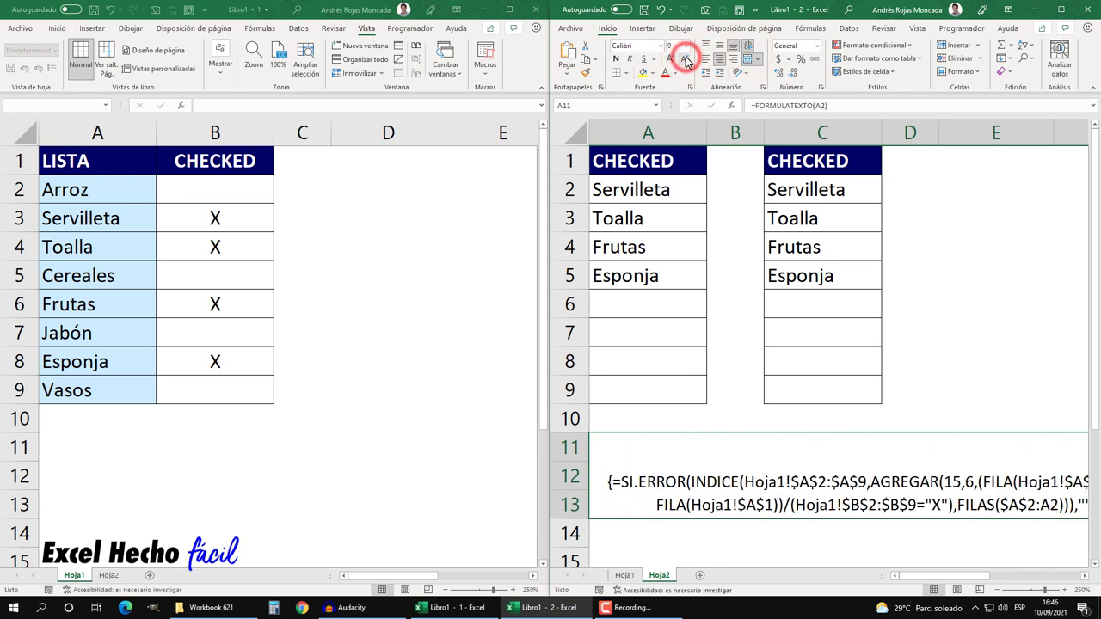
click(718, 60)
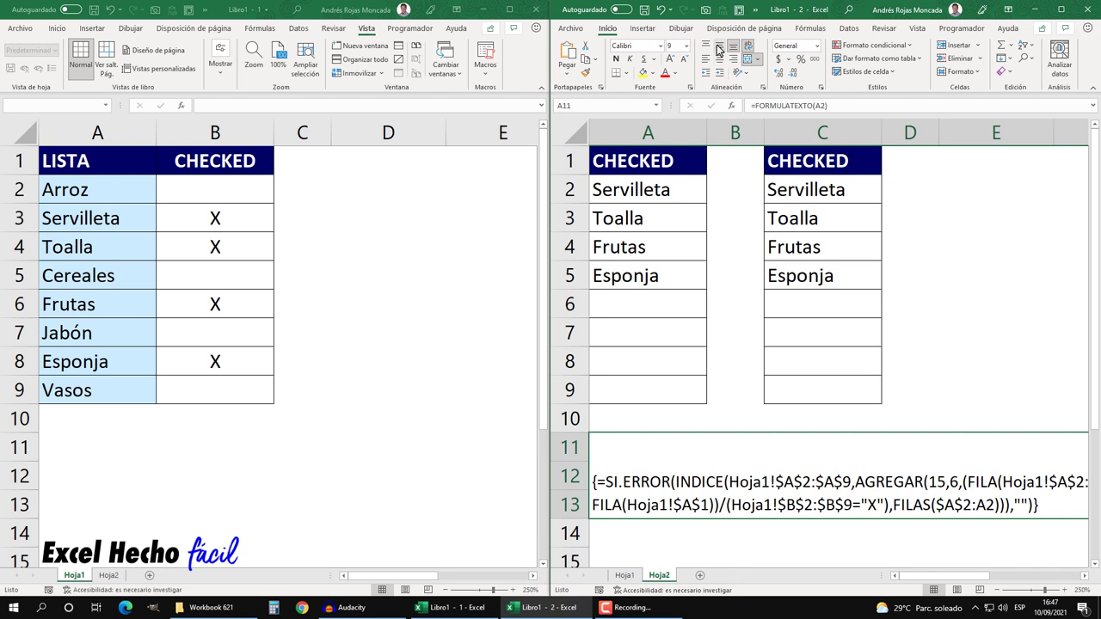
click(709, 49)
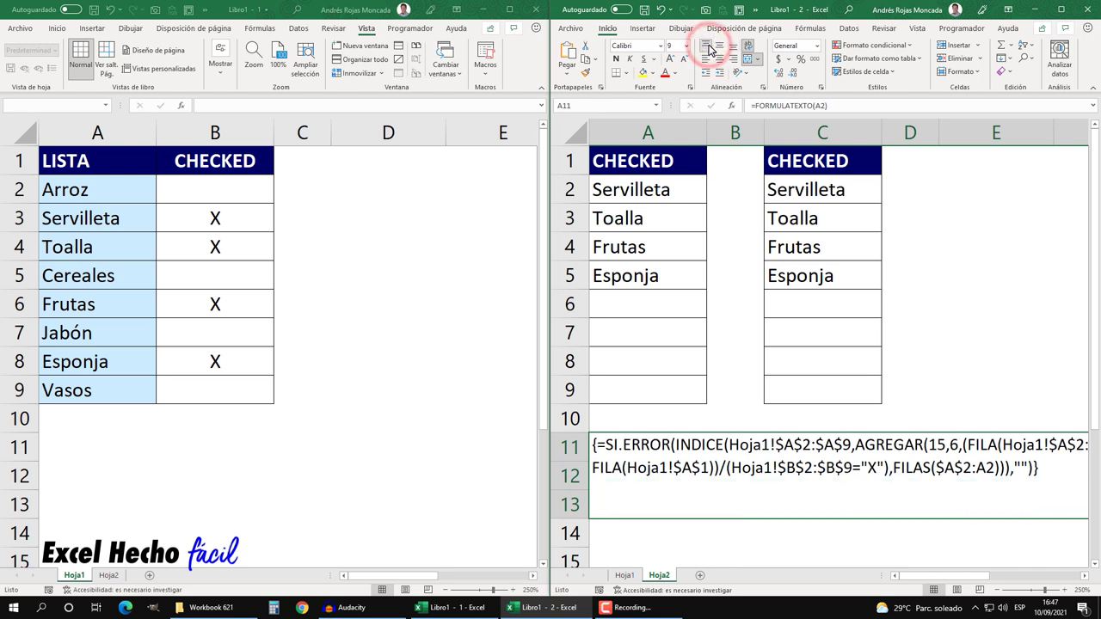
Color the formula text in the merged A11 cell standard blue
click(676, 73)
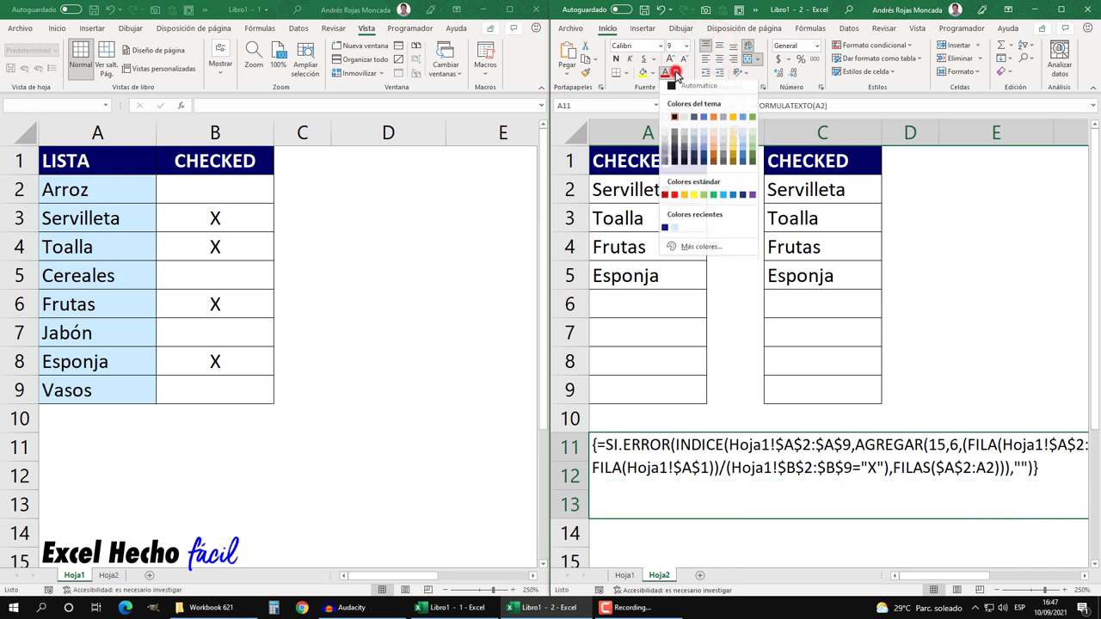
click(731, 196)
click(617, 533)
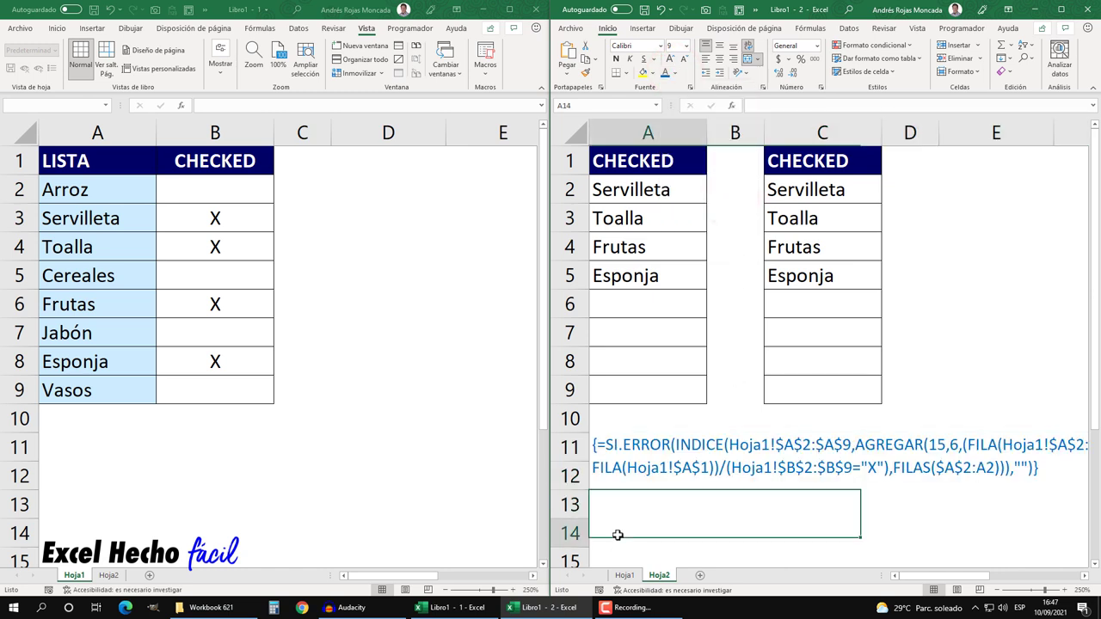
Show the text of the C2 FILTRAR formula in Hoja2 cell A14 with =FORMULATEXTO(C2)
text(=for)
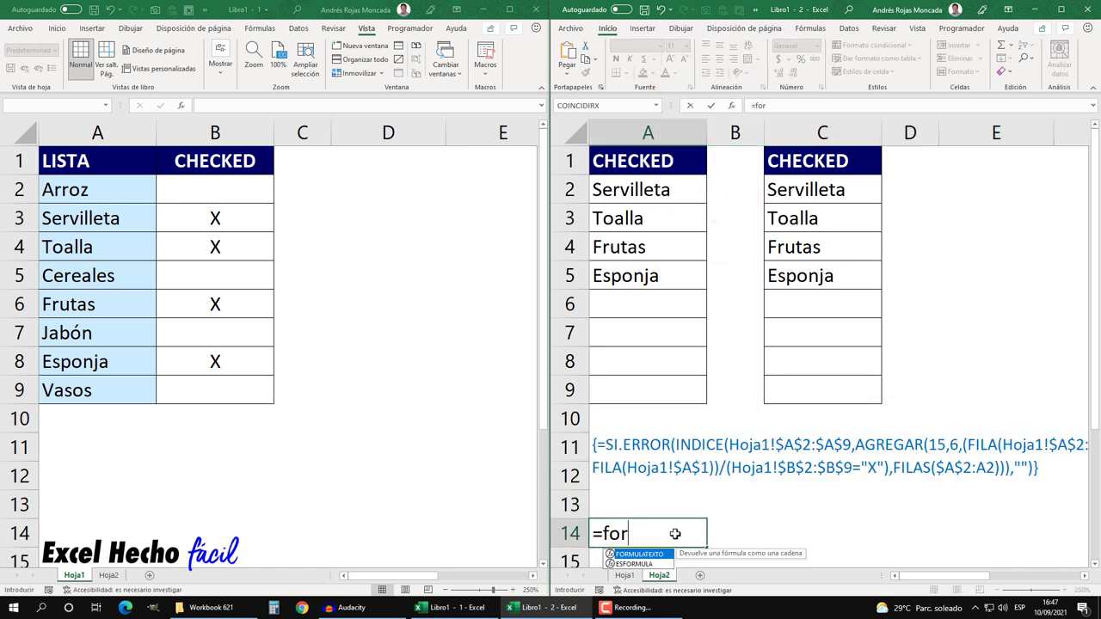
key(Tab)
click(781, 189)
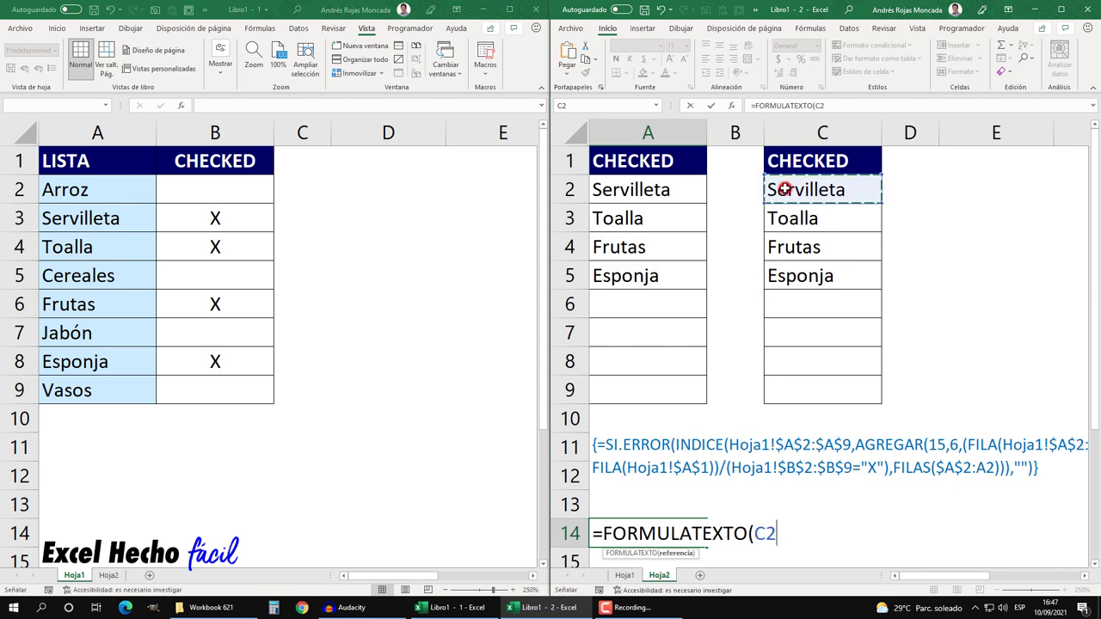
key(Return)
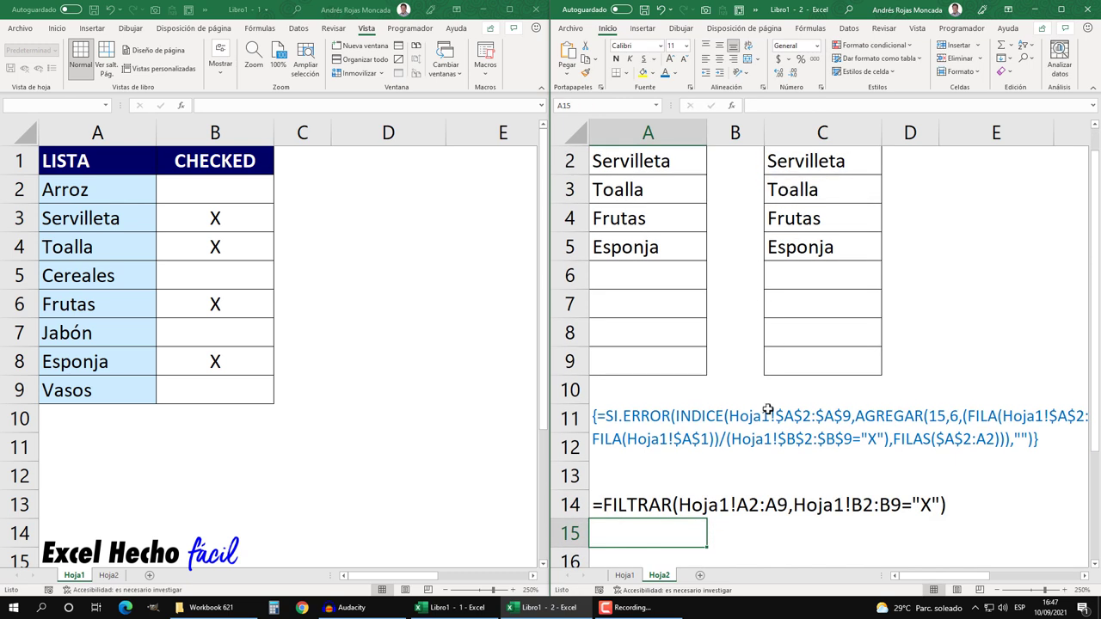
Color the FILTRAR formula text in Hoja2 cell A14 blue, matching the formula text in A11
scroll(671, 499, up, 1)
click(643, 527)
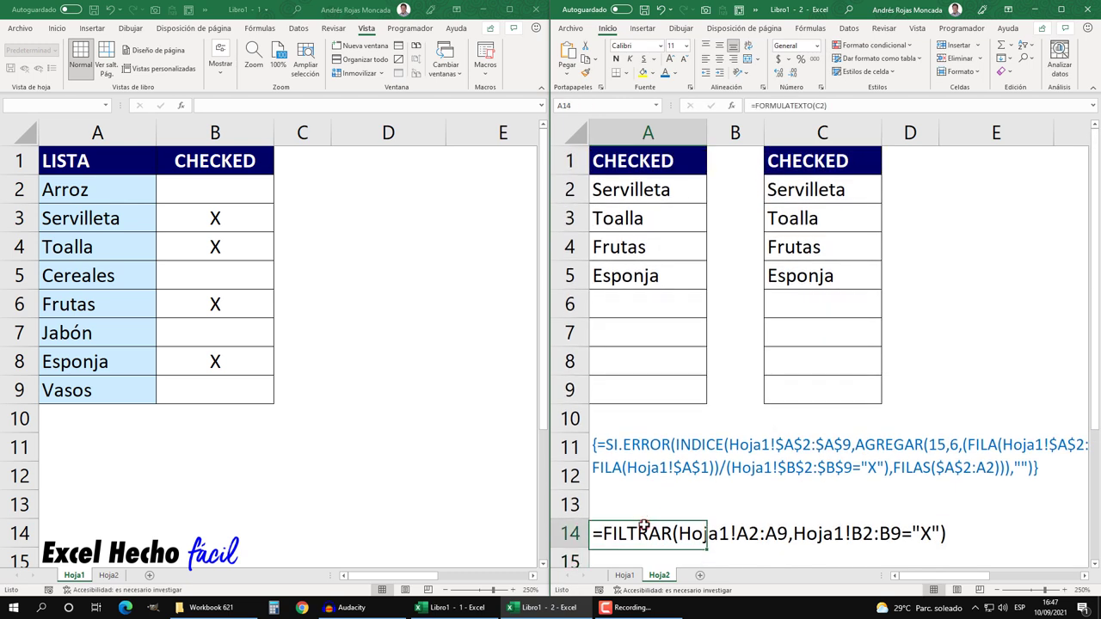
click(665, 73)
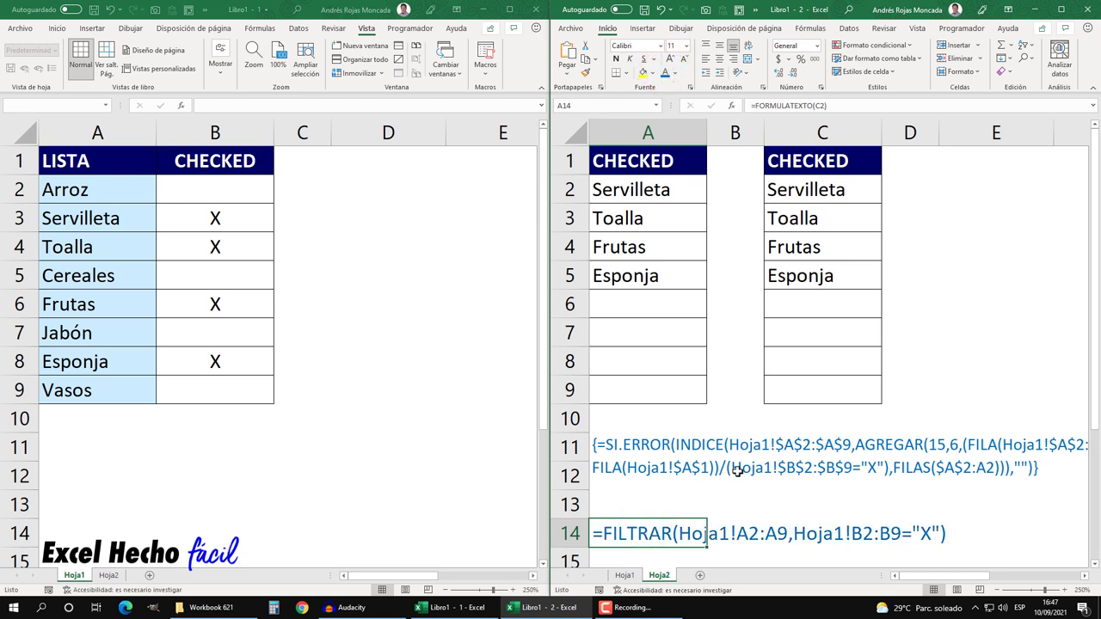
click(680, 468)
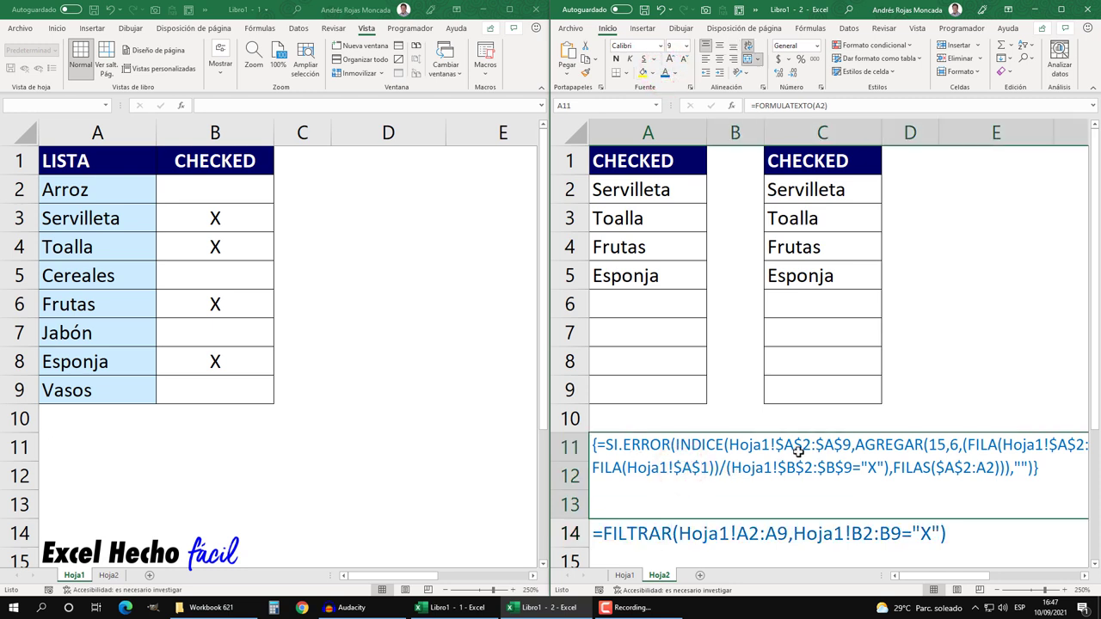
click(633, 530)
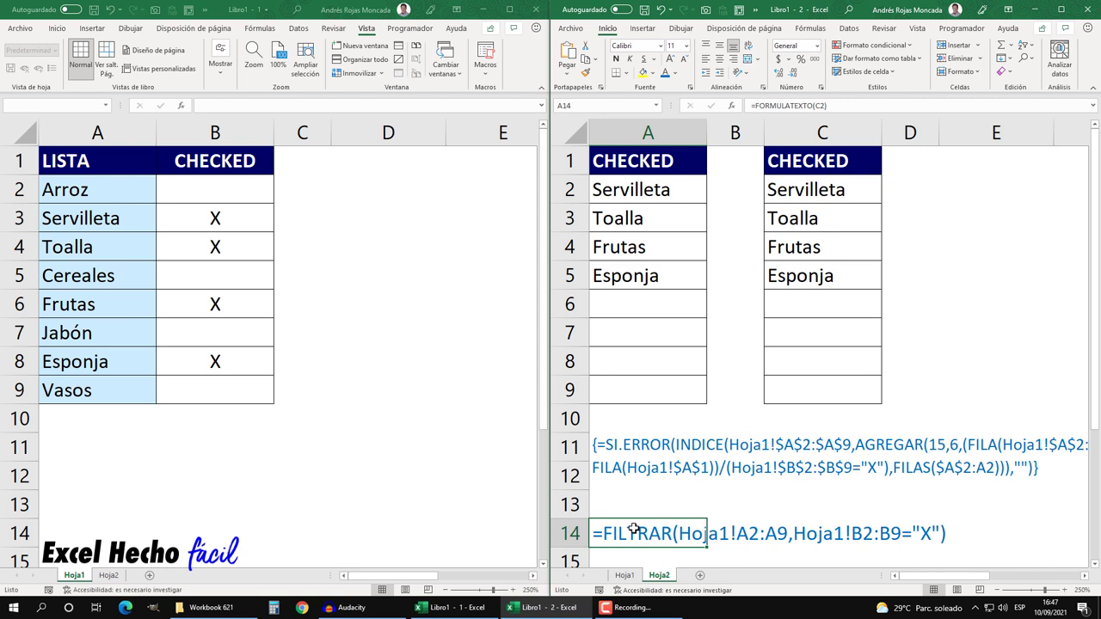
click(1027, 163)
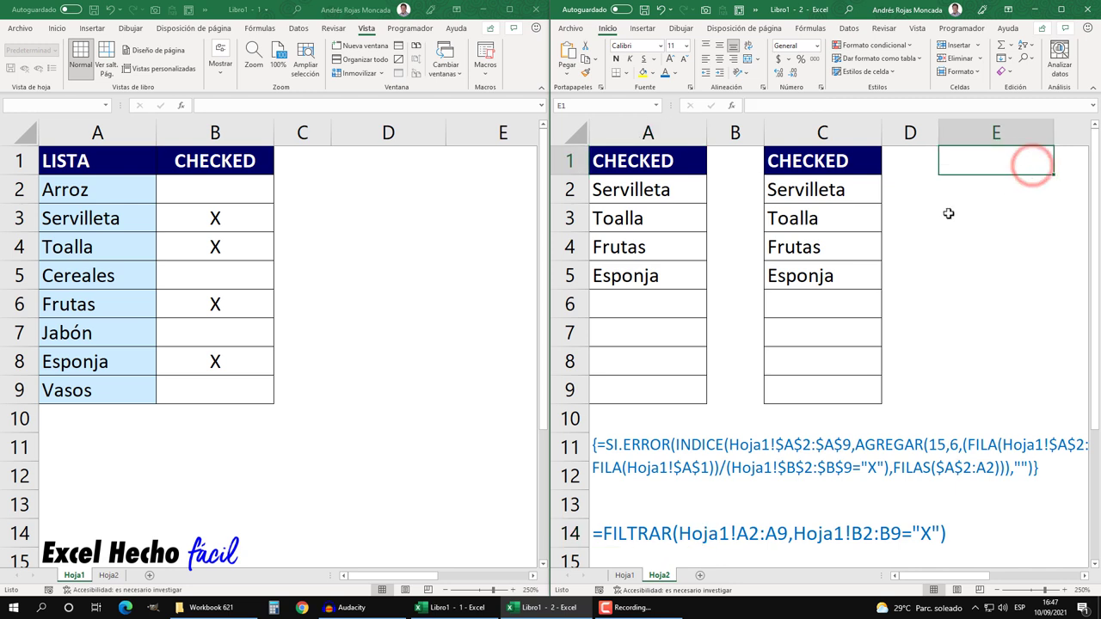